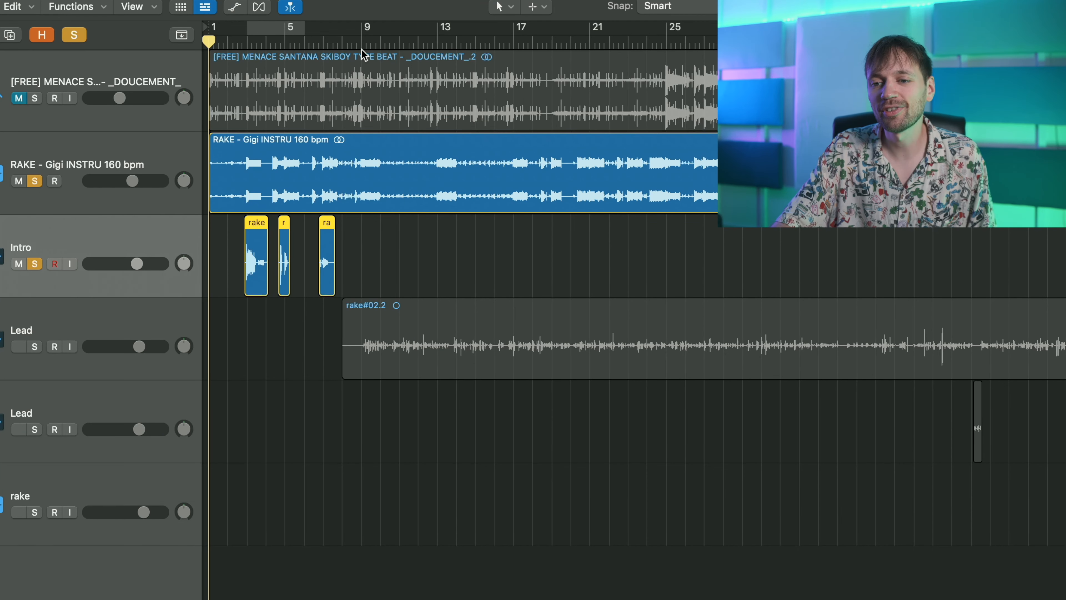
Set the cycle range from bar 1 to bar 9 and play the Intro vocal regions with the RAKE - Gigi instrumental.
{"action": "left_click_drag", "start_coordinate": [359, 29], "coordinate": [212, 28]}
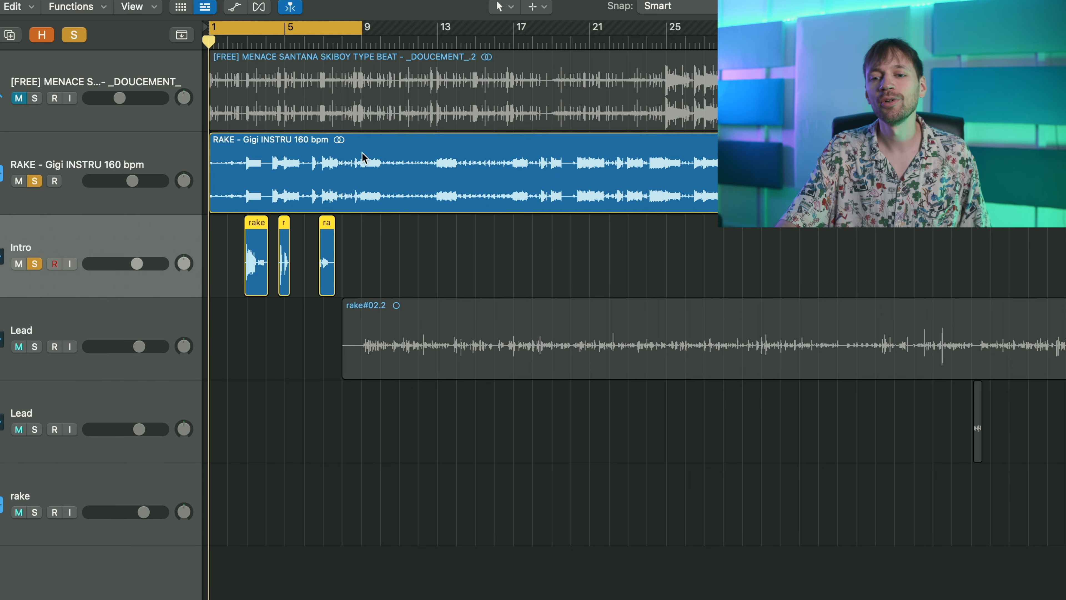
{"action": "key", "text": "super+Right"}
{"action": "key", "text": "super+Right"}
{"action": "key", "text": "super+Right"}
{"action": "key", "text": "super+Right"}
{"action": "key", "text": "z"}
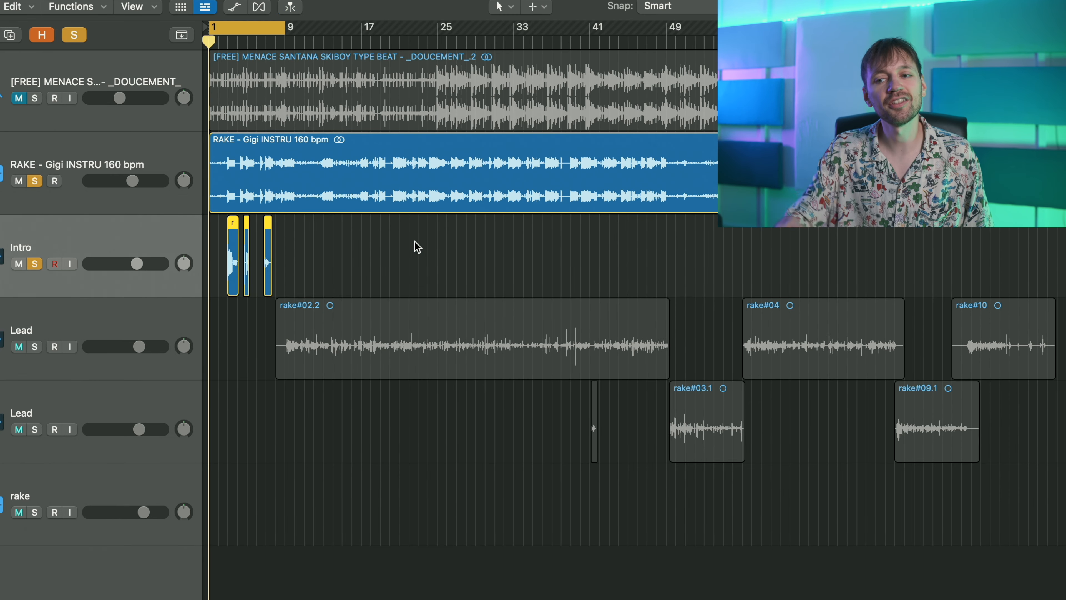
{"action": "key", "text": "z"}
{"action": "key", "text": "space"}
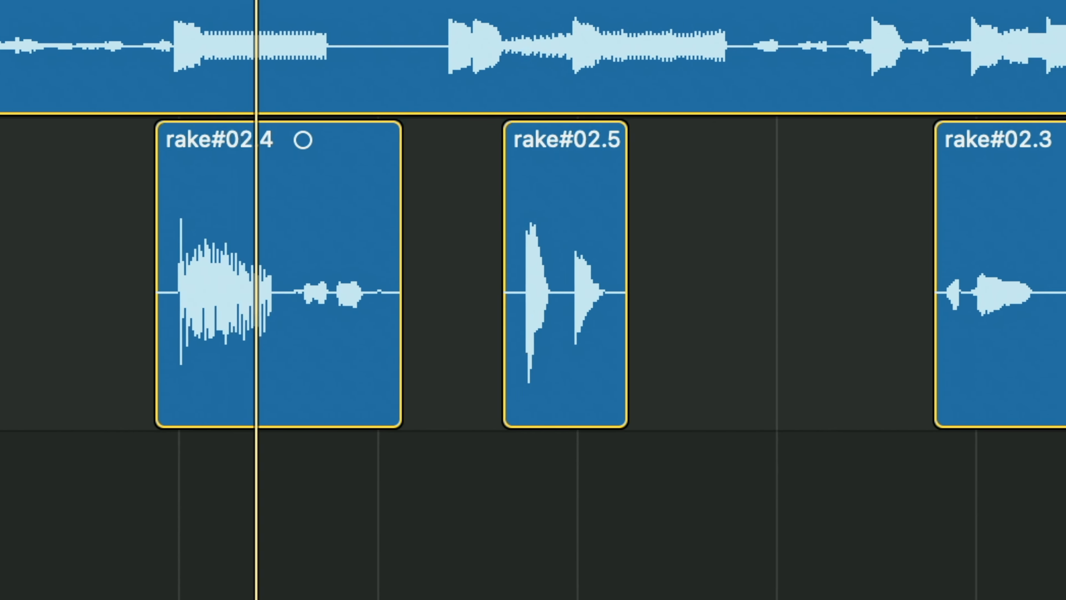
{"action": "key", "text": "super+Right"}
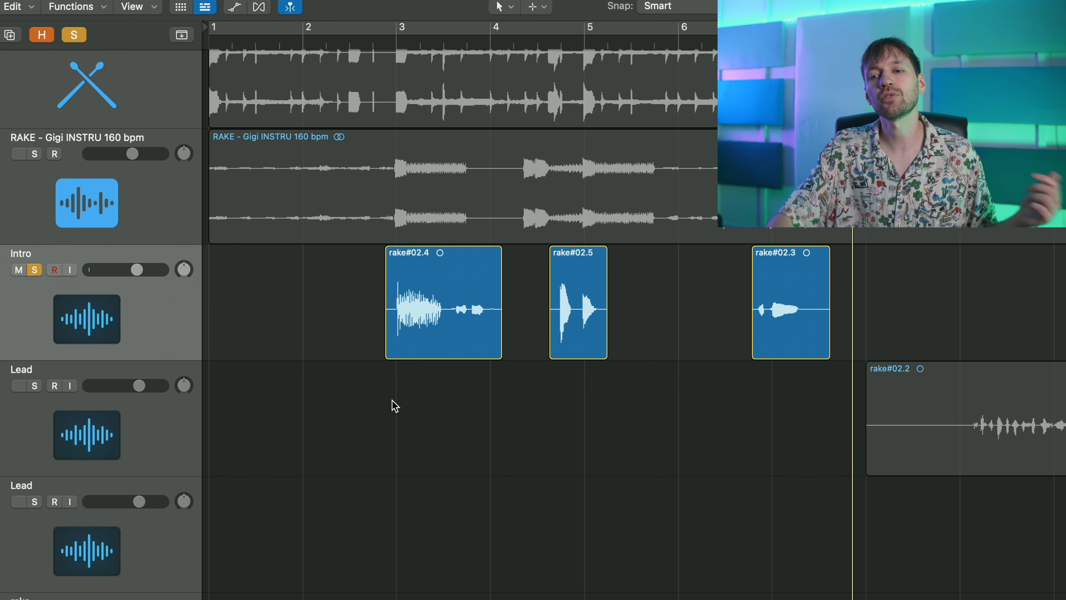
{"action": "left_click", "coordinate": [366, 38]}
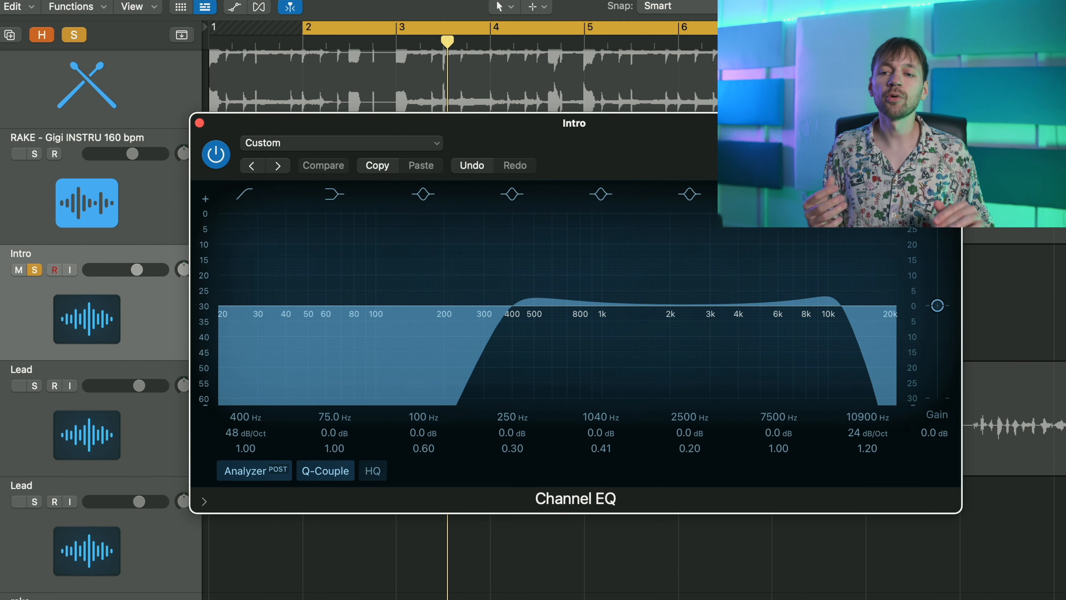
Set the low cut of the Intro channel's Channel EQ to 404 Hz, 48 dB/Oct and a Q of 1.10 during playback.
{"action": "key", "text": "space"}
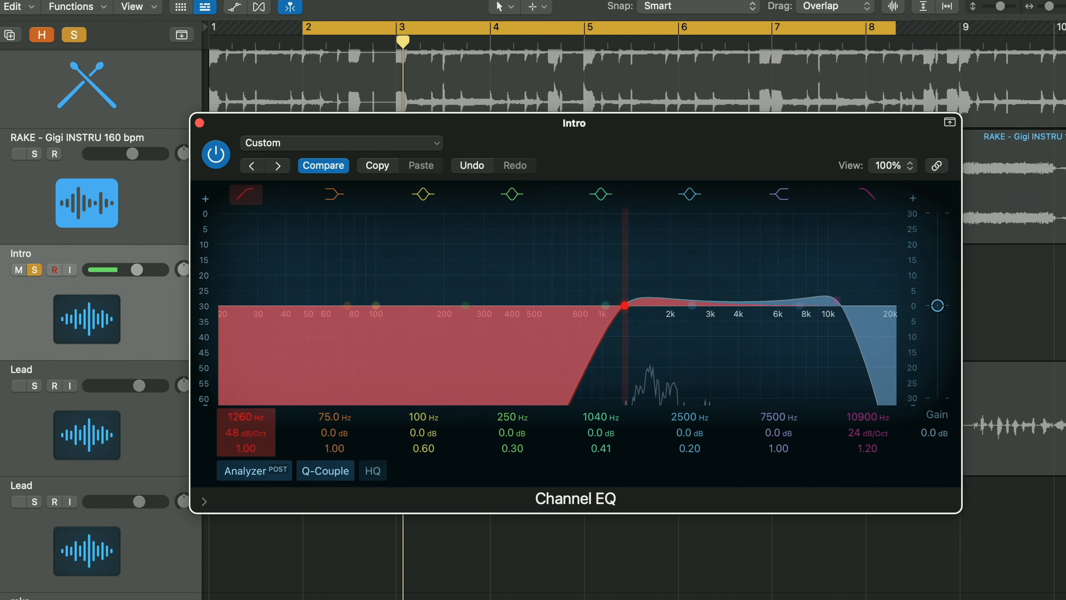
{"action": "left_click_drag", "start_coordinate": [245, 413], "coordinate": [236, 424]}
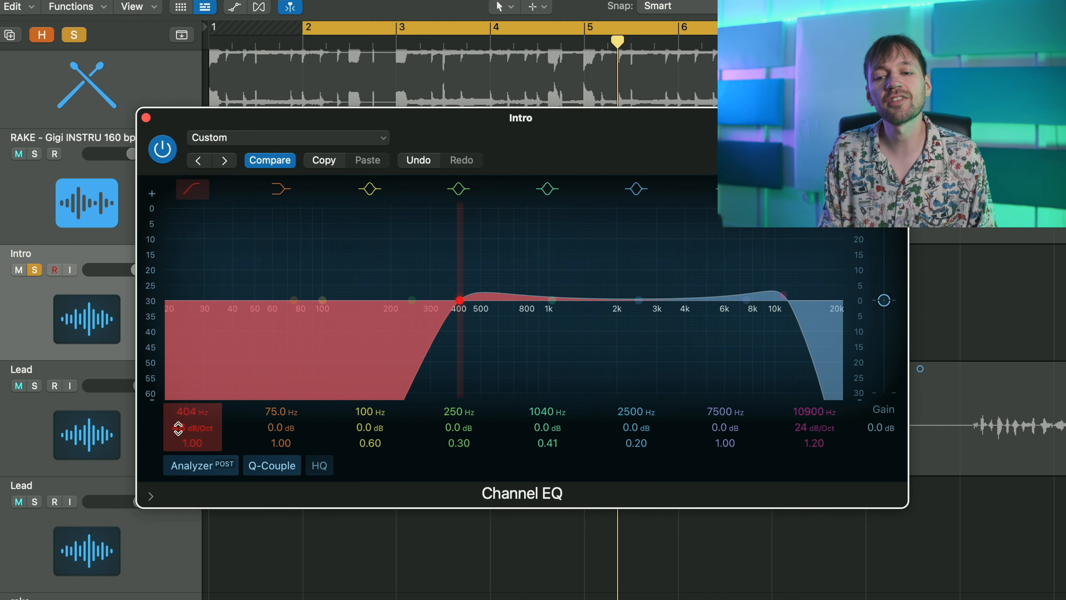
{"action": "mouse_move", "coordinate": [192, 428]}
{"action": "left_mouse_down"}
{"action": "mouse_move", "coordinate": [192, 441]}
{"action": "mouse_move", "coordinate": [192, 412]}
{"action": "left_mouse_up"}
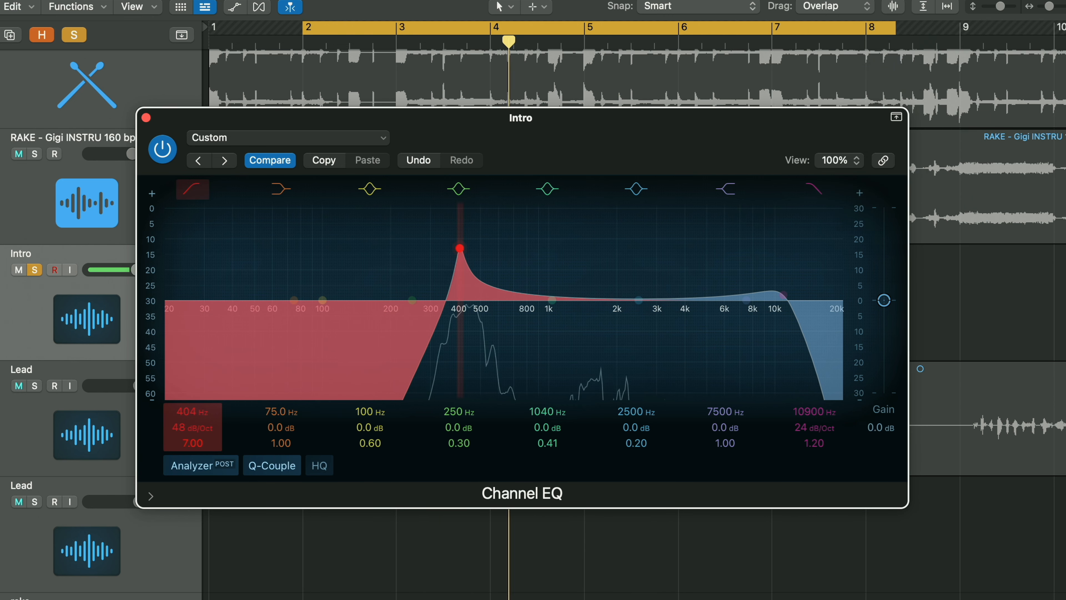
{"action": "mouse_move", "coordinate": [193, 443]}
{"action": "left_mouse_down"}
{"action": "mouse_move", "coordinate": [193, 464]}
{"action": "mouse_move", "coordinate": [193, 449]}
{"action": "left_mouse_up"}
{"action": "key", "text": "space"}
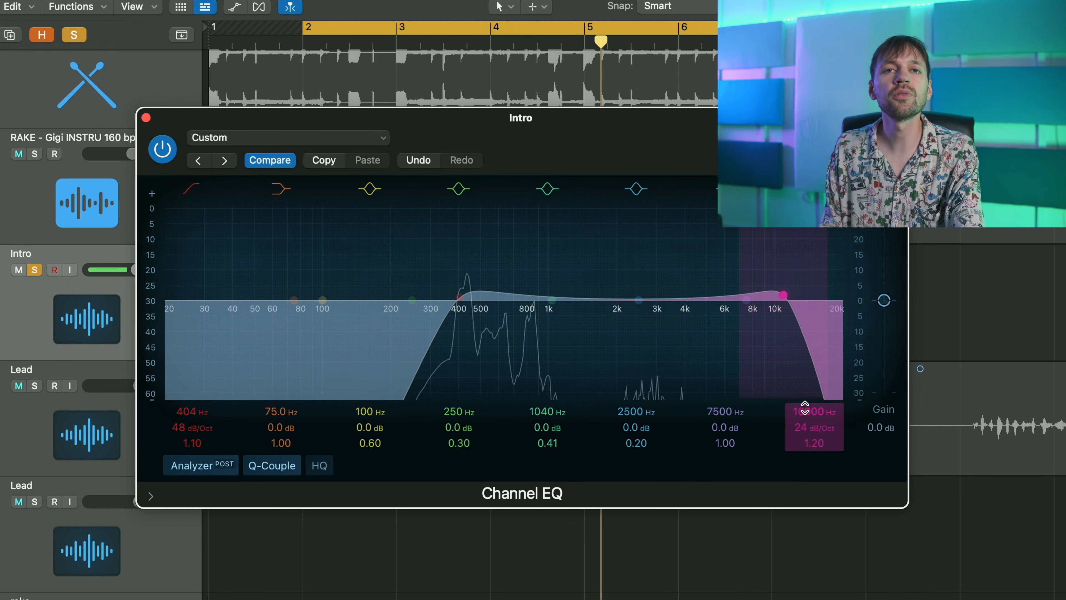
Adjust the Channel EQ's high cut on the Intro vocal, sweeping it to 1570 Hz and 4800 Hz at 48 dB/Oct and trying a Q of 15.0.
{"action": "key", "text": "space"}
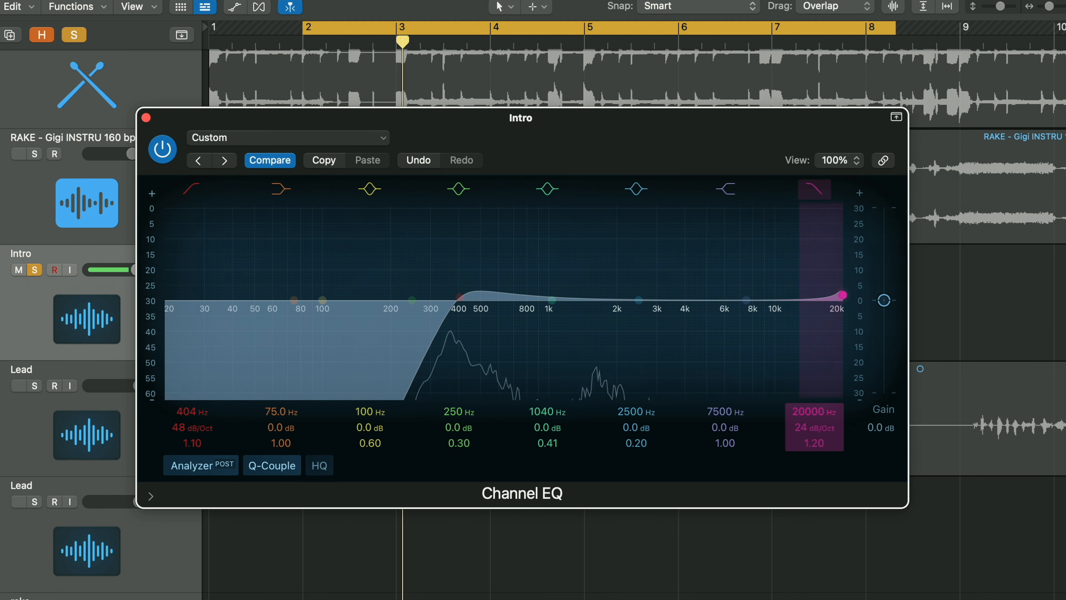
{"action": "left_click_drag", "start_coordinate": [816, 296], "coordinate": [641, 295]}
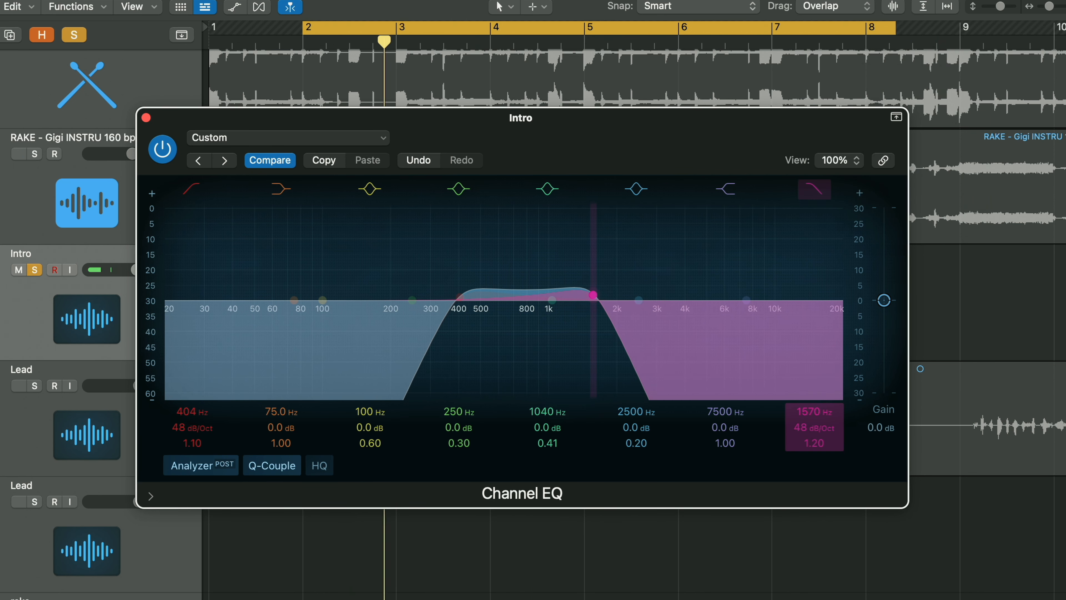
{"action": "left_click_drag", "start_coordinate": [593, 295], "coordinate": [690, 294]}
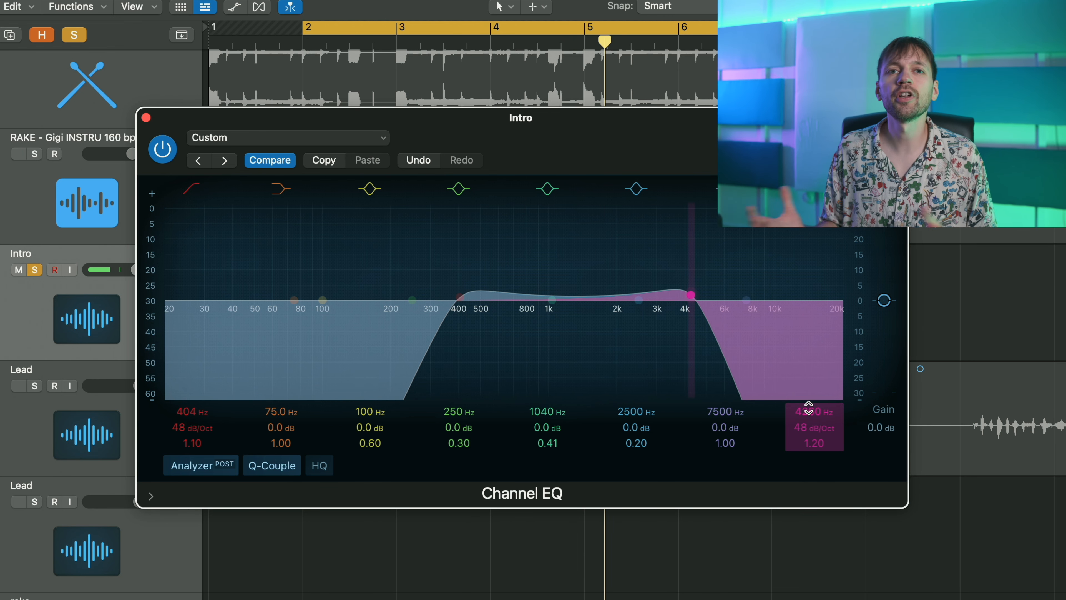
{"action": "left_click_drag", "start_coordinate": [809, 408], "coordinate": [809, 396]}
{"action": "left_click_drag", "start_coordinate": [810, 447], "coordinate": [805, 418]}
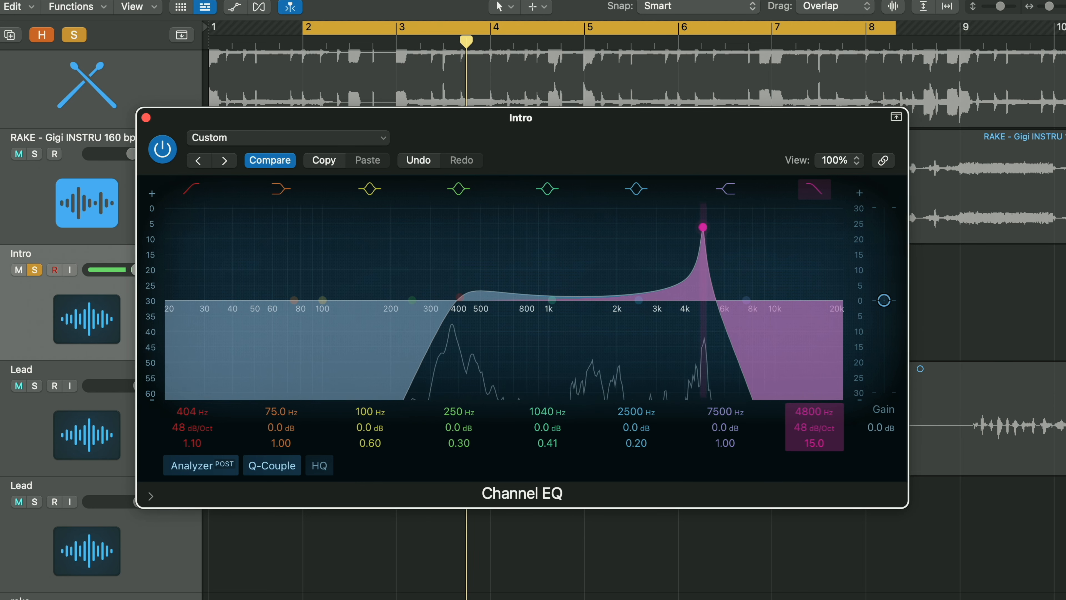
{"action": "left_click_drag", "start_coordinate": [703, 236], "coordinate": [786, 277]}
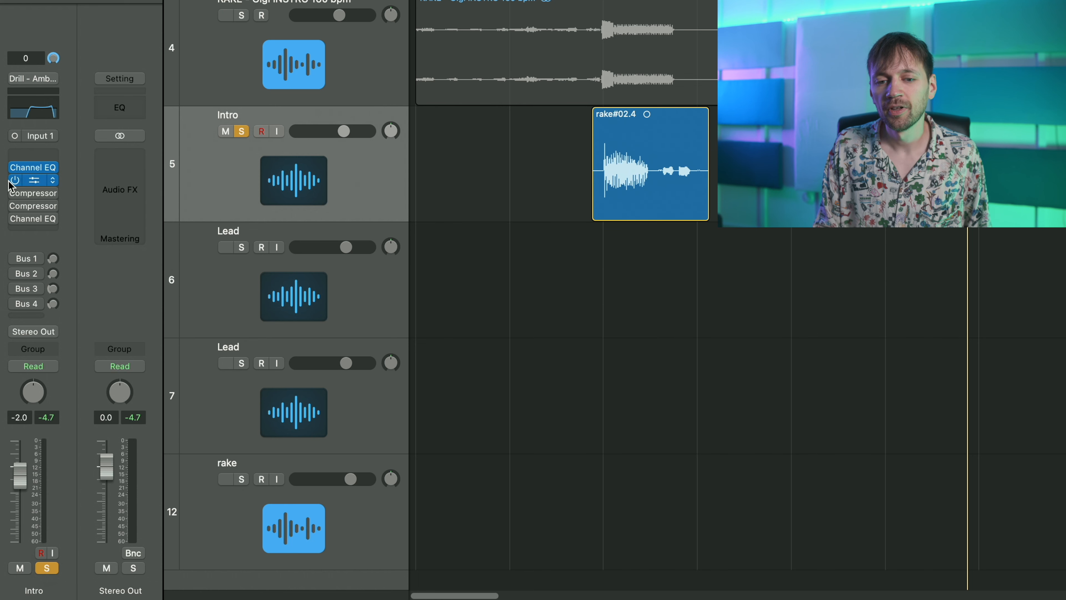
Open ChromaGlow on the Intro channel and look up its place among the Distortion plug-ins.
{"action": "left_click", "coordinate": [26, 182]}
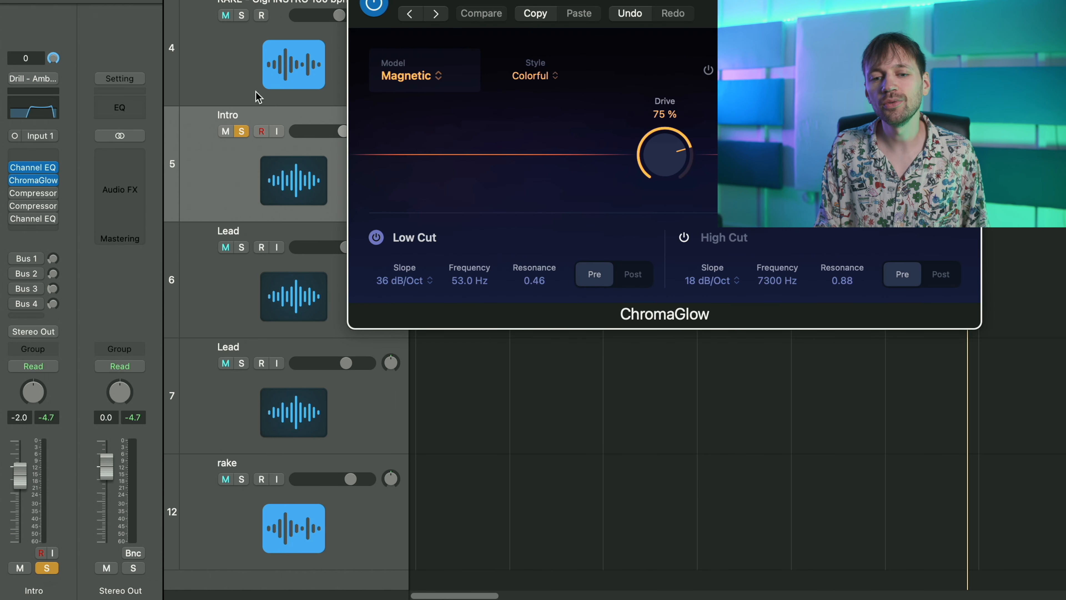
{"action": "left_click_drag", "start_coordinate": [756, 3], "coordinate": [779, 3]}
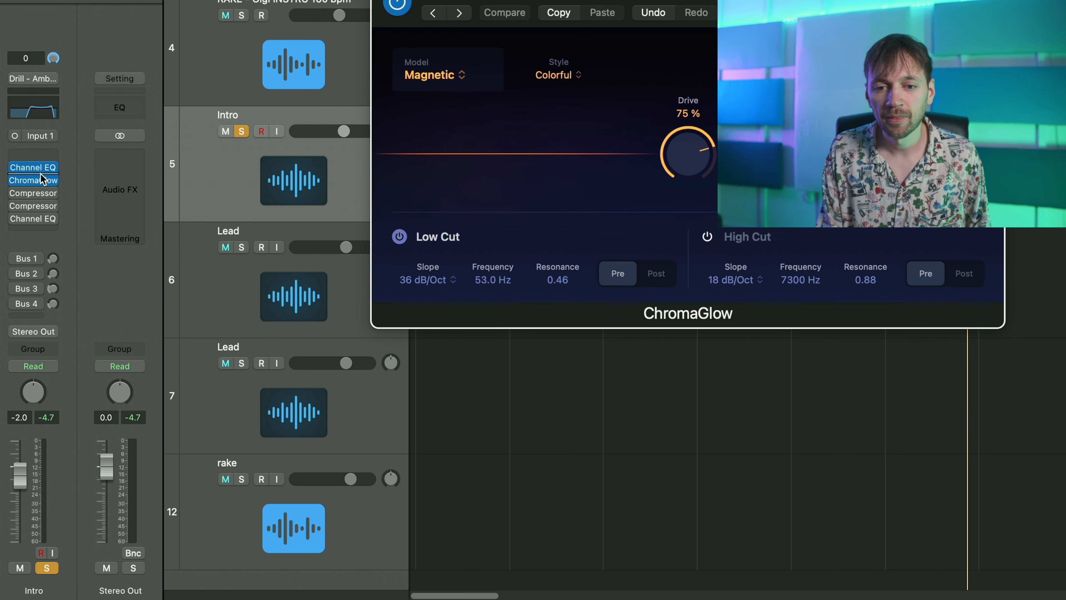
{"action": "left_click", "coordinate": [53, 182]}
{"action": "mouse_move", "coordinate": [85, 359]}
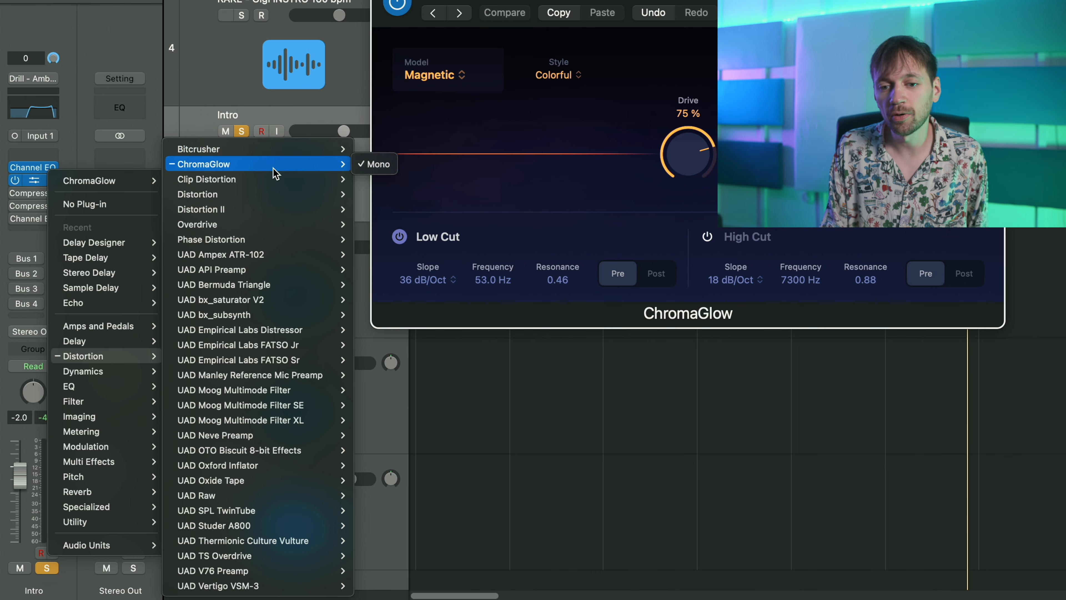
{"action": "key", "text": "Escape"}
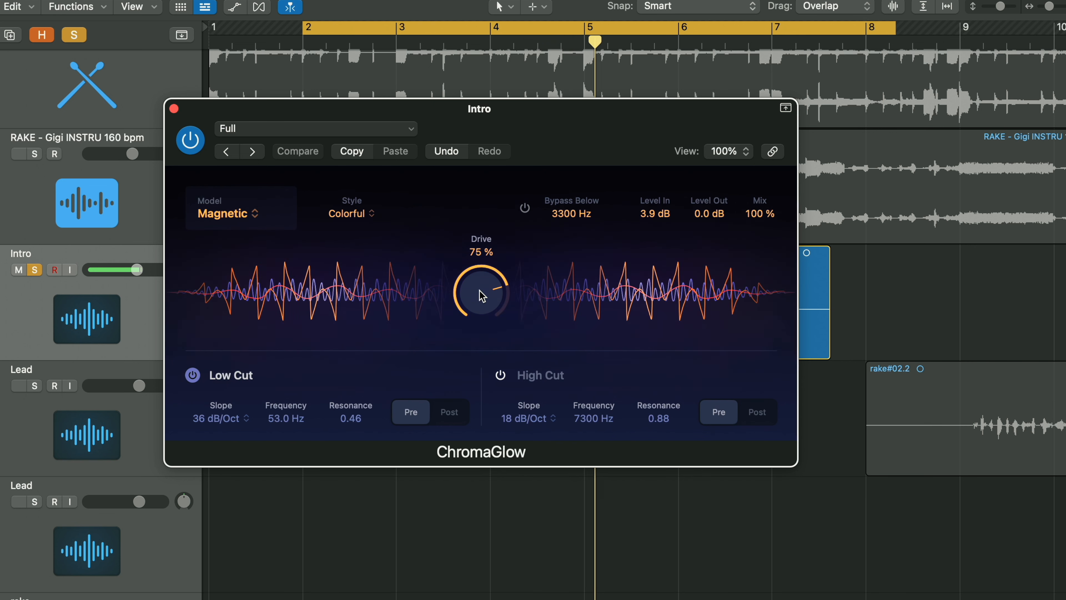
Look through ChromaGlow's factory presets, including the Vocal category.
{"action": "key", "text": "space"}
{"action": "left_click", "coordinate": [294, 133]}
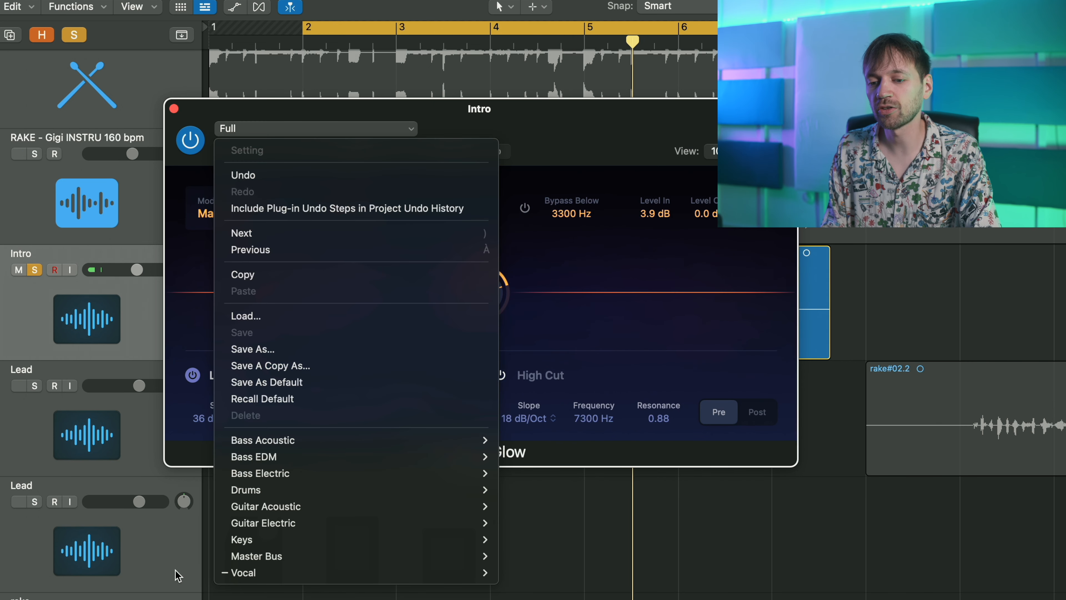
{"action": "left_click", "coordinate": [611, 314]}
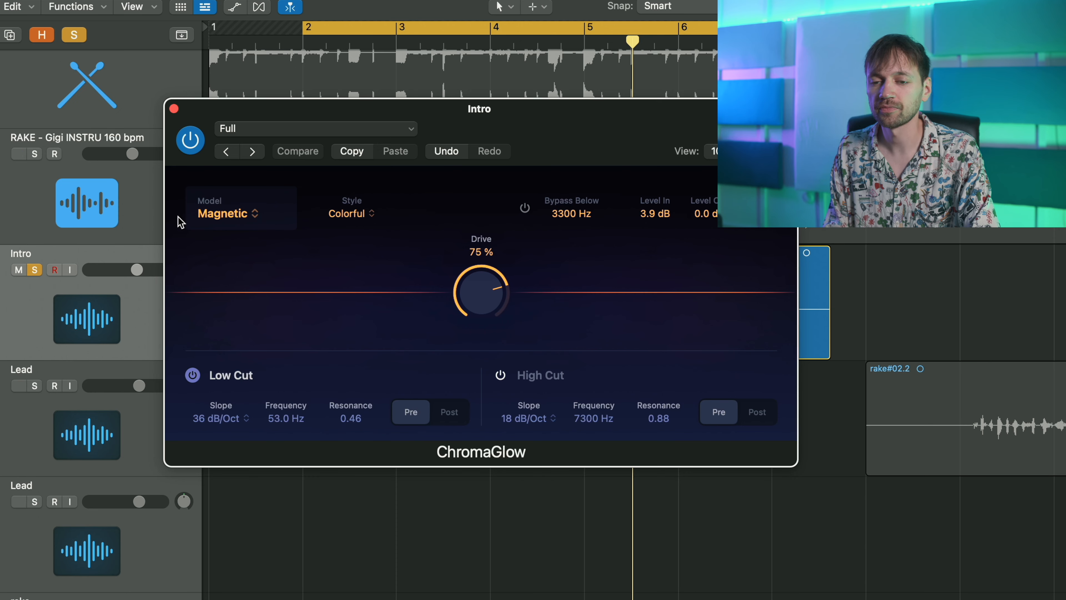
{"action": "left_click", "coordinate": [250, 128]}
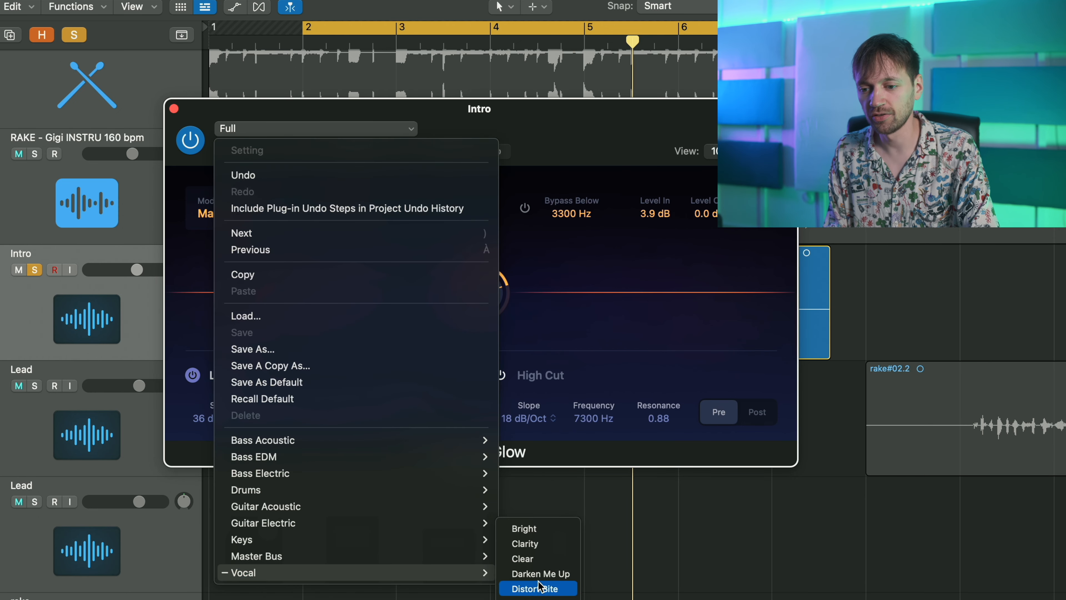
{"action": "left_click", "coordinate": [645, 349]}
{"action": "key", "text": "space"}
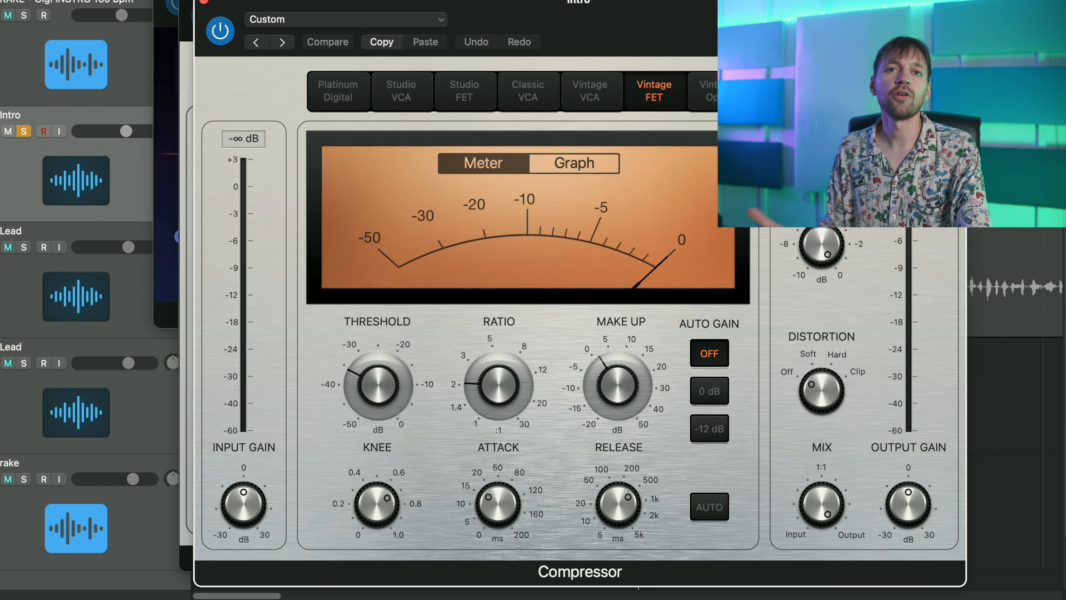
Inspect the Compressor settings on the Intro channel.
{"action": "left_click", "coordinate": [355, 14]}
{"action": "left_click", "coordinate": [327, 2]}
{"action": "left_click_drag", "start_coordinate": [402, 2], "coordinate": [314, 0]}
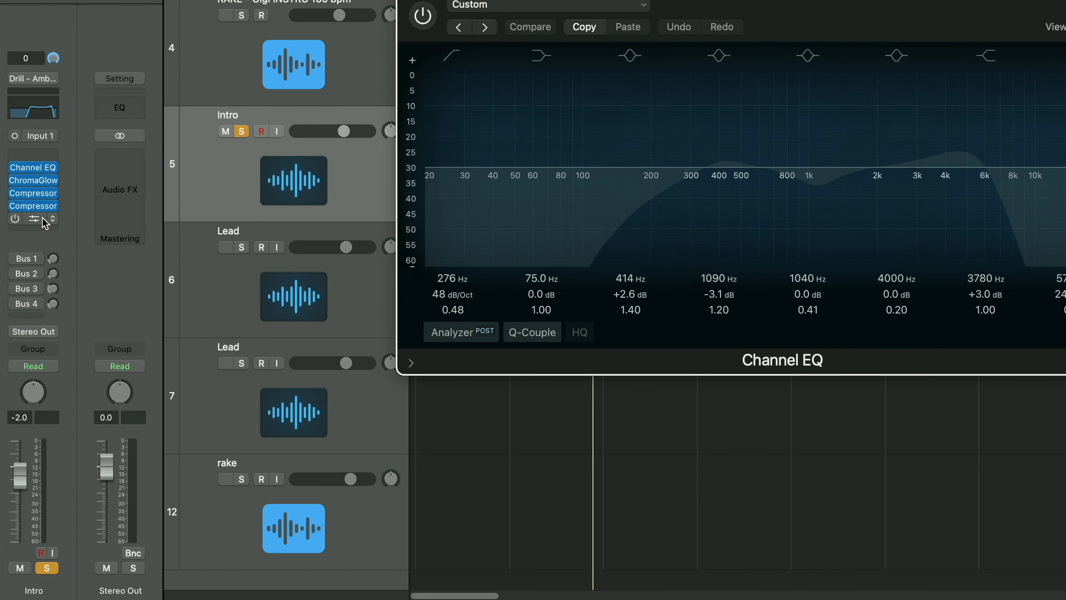
Remove the bypassed Channel EQ at the end of the Intro channel's plug-in chain.
{"action": "left_click", "coordinate": [47, 222]}
{"action": "left_click", "coordinate": [55, 219]}
{"action": "left_click", "coordinate": [57, 221]}
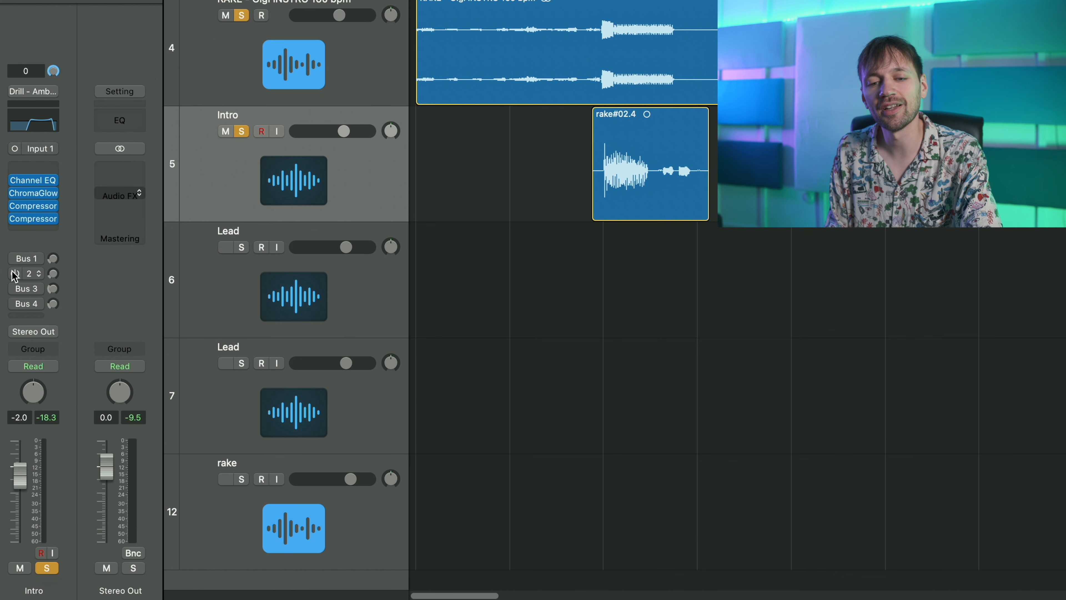
Enable the Intro channel's Bus 1 send and view the ChromaVerb settings on Aux 1.
{"action": "left_click", "coordinate": [29, 261]}
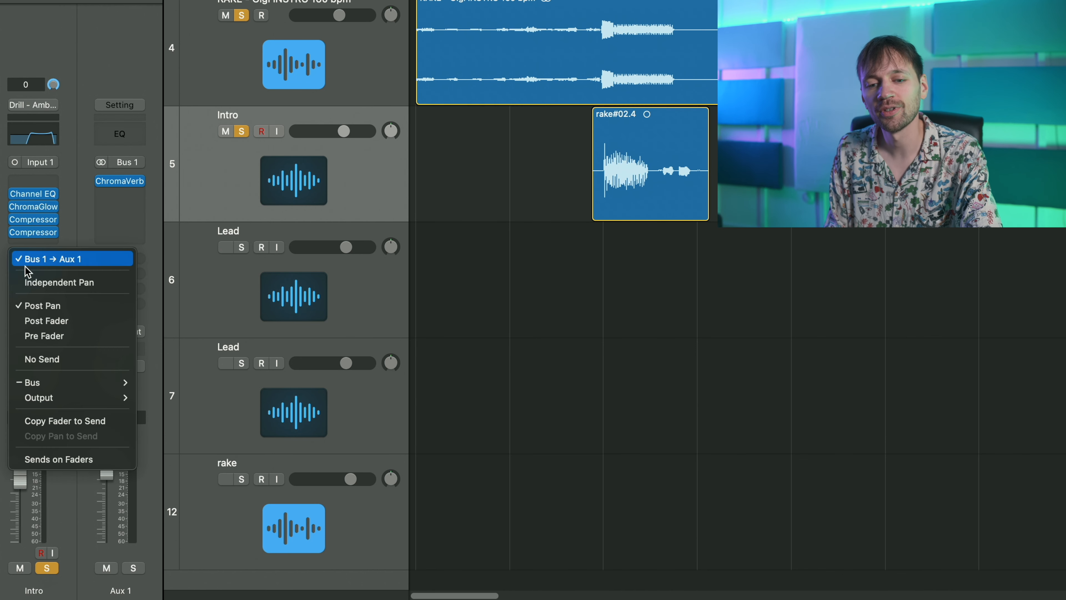
{"action": "left_click", "coordinate": [25, 264]}
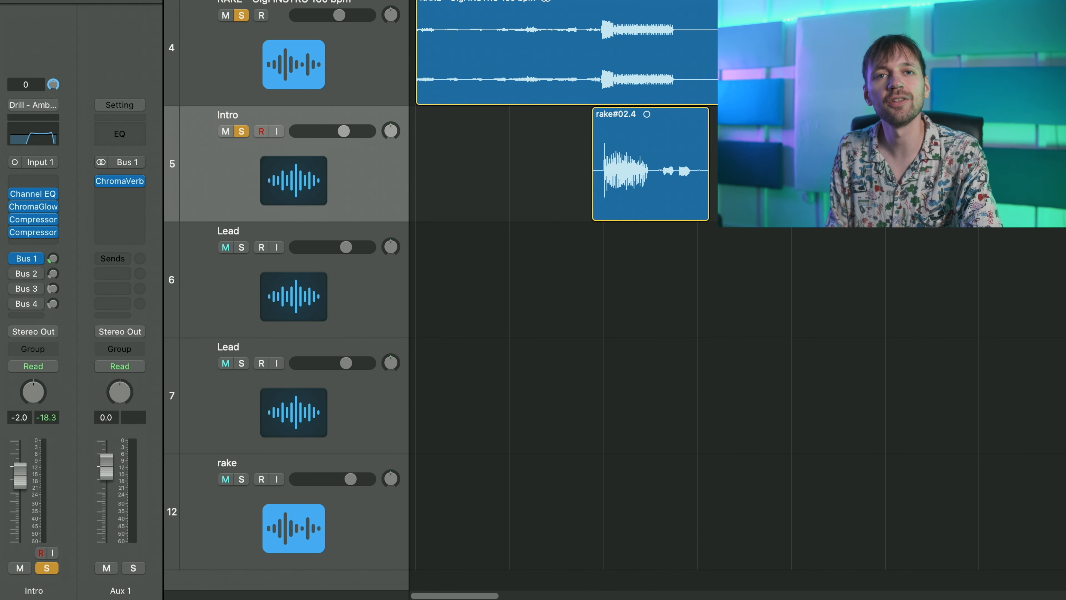
{"action": "left_click", "coordinate": [115, 181]}
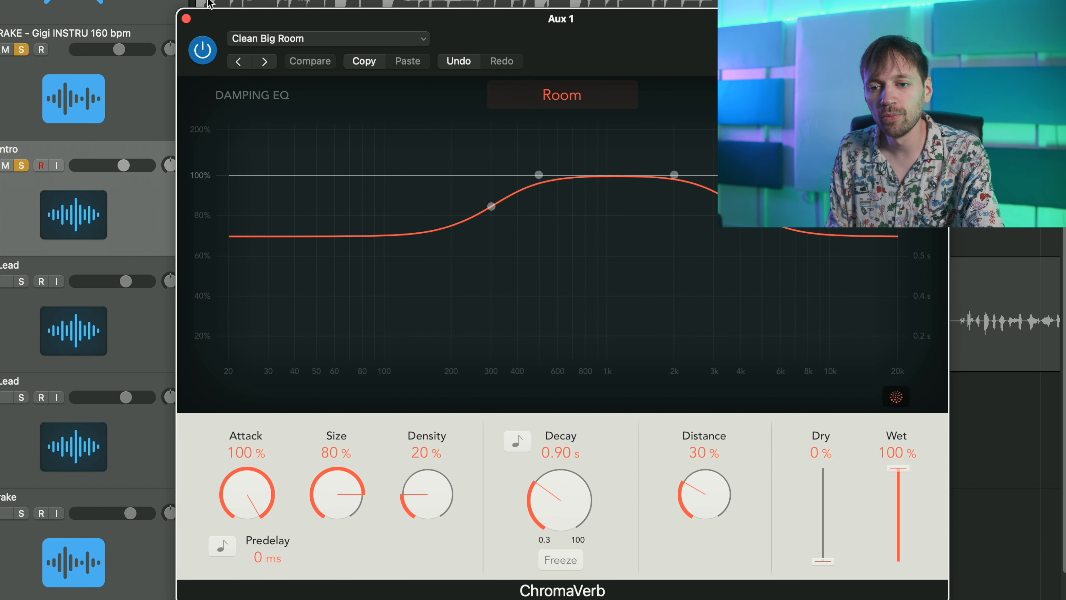
{"action": "left_click", "coordinate": [187, 19]}
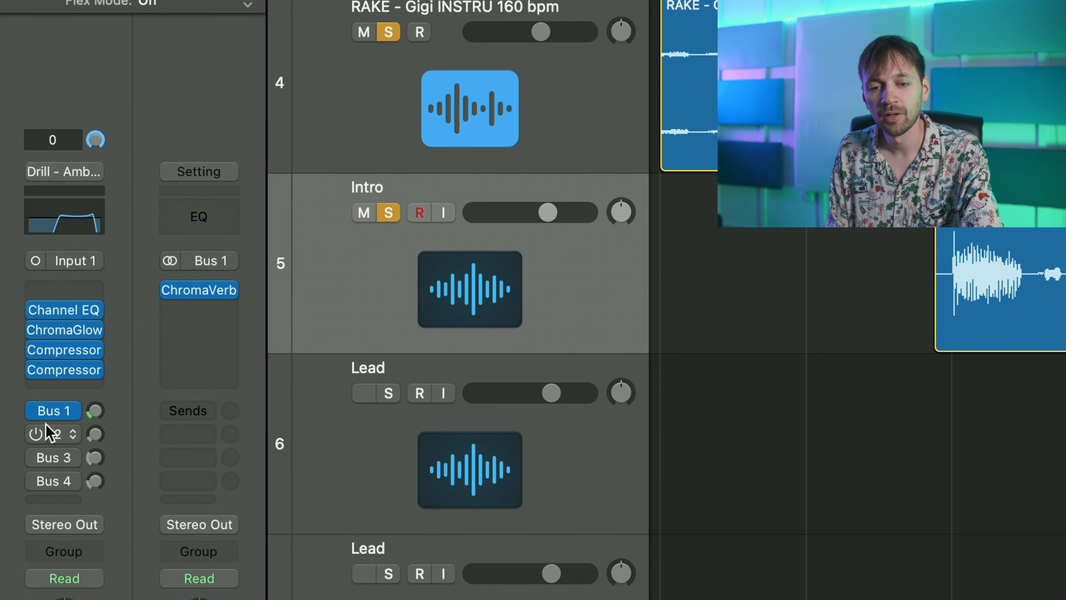
Check the Intro channel's Bus 2 Echo send and replace the active Bus 1 send with the Bus 3 ChromaVerb send.
{"action": "left_click", "coordinate": [44, 439]}
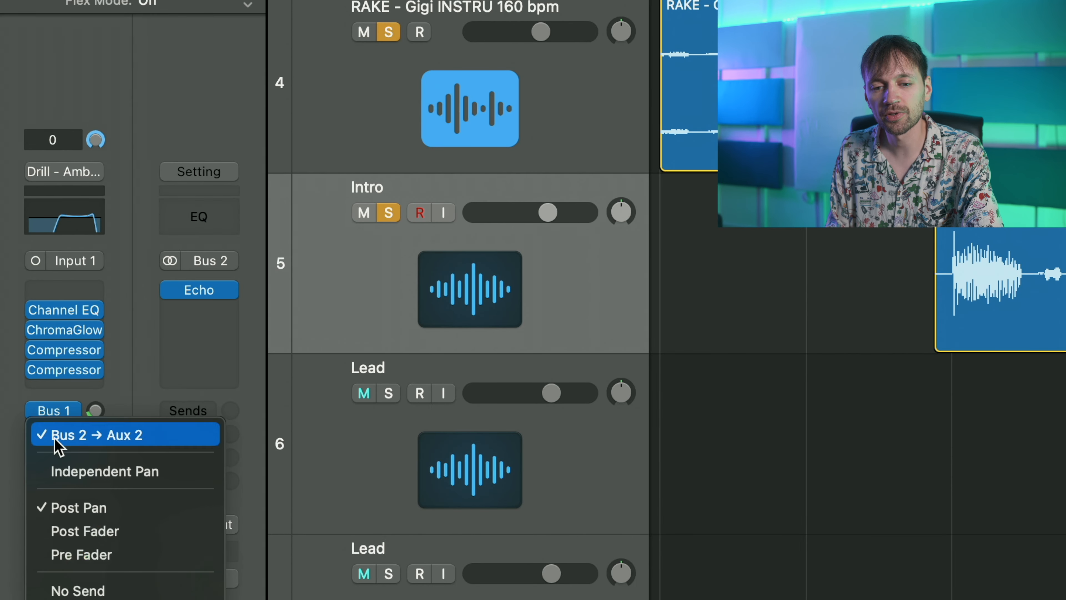
{"action": "left_click", "coordinate": [40, 469]}
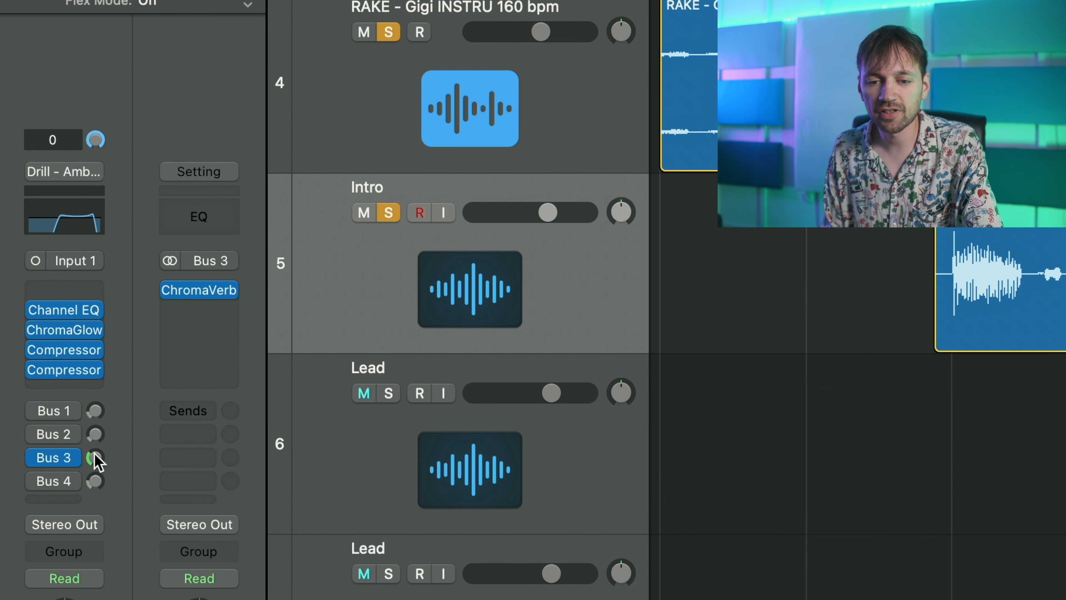
{"action": "left_click", "coordinate": [59, 461]}
{"action": "left_click", "coordinate": [2, 493]}
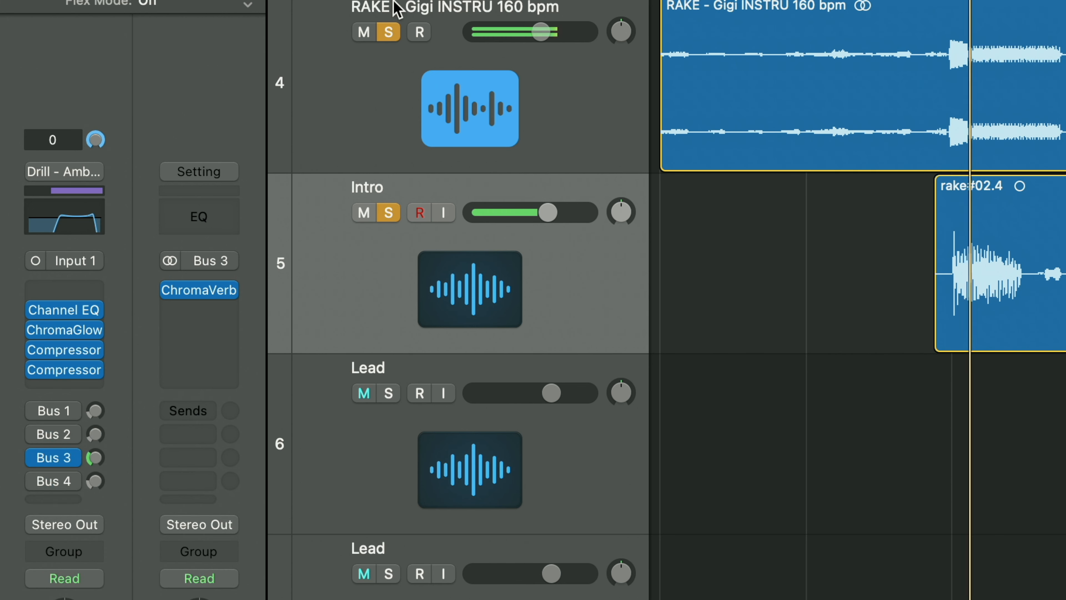
Unsolo the RAKE - Gigi instrumental track and view the bus choices for the Intro channel's Bus 3 send.
{"action": "left_click", "coordinate": [389, 32]}
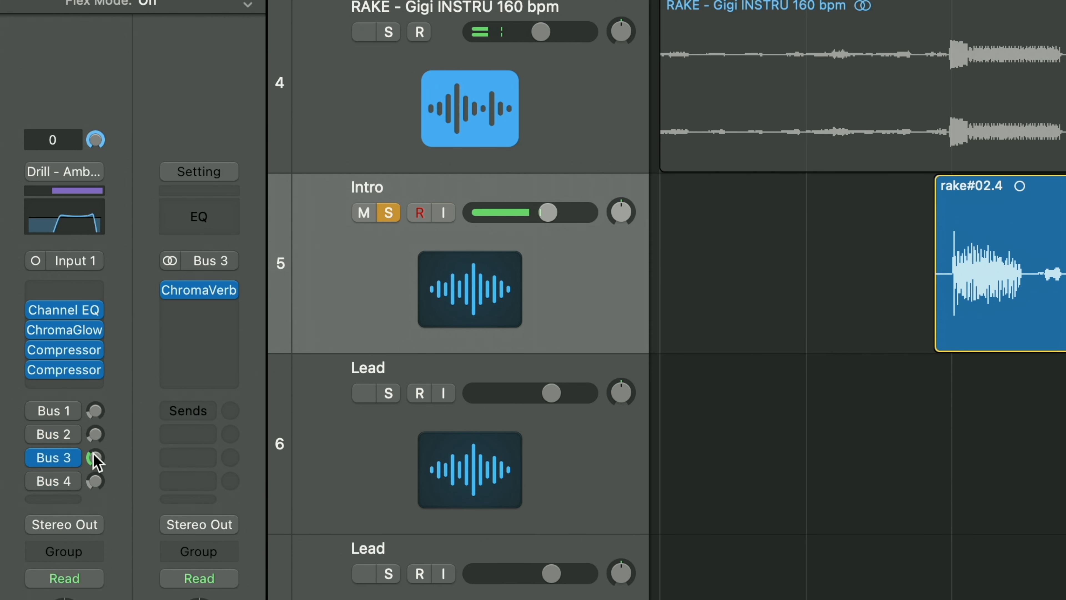
{"action": "left_click", "coordinate": [76, 459]}
{"action": "mouse_move", "coordinate": [95, 459]}
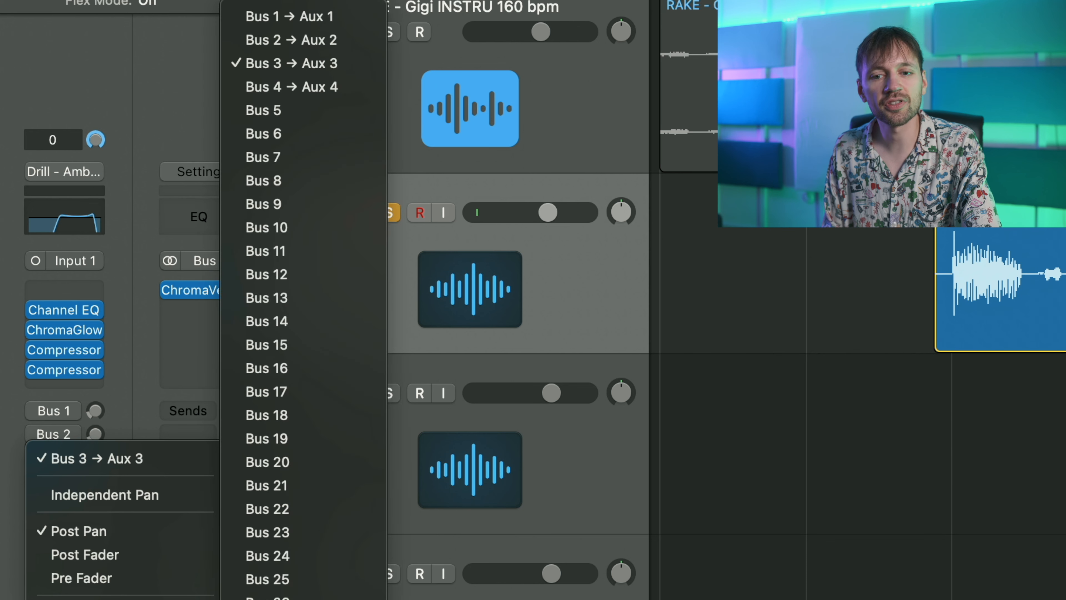
{"action": "left_click", "coordinate": [154, 418]}
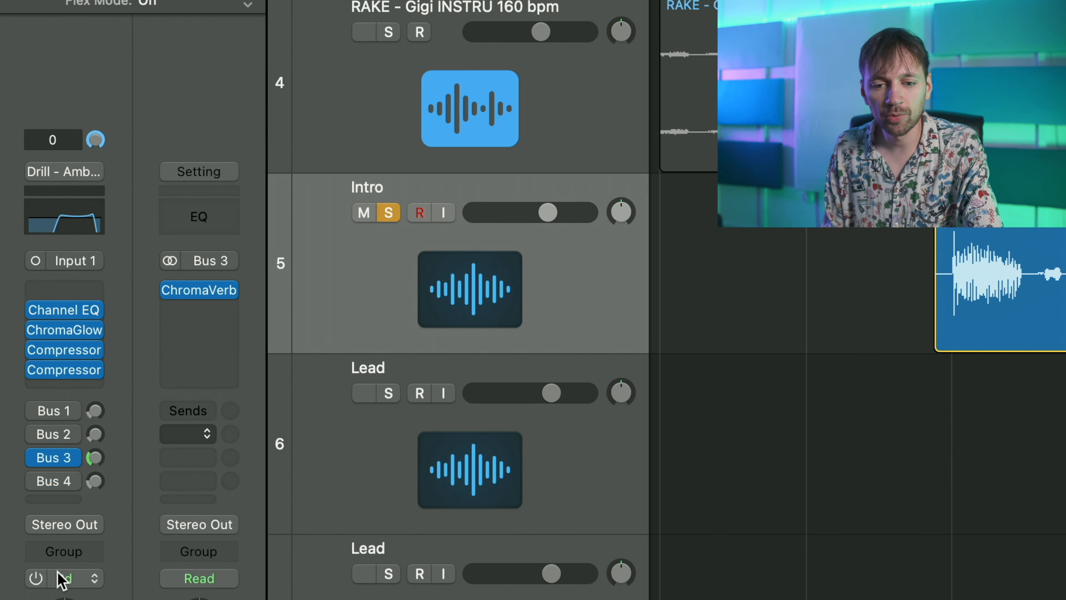
{"action": "left_click", "coordinate": [55, 498]}
{"action": "left_click", "coordinate": [12, 502]}
{"action": "left_click", "coordinate": [42, 500]}
{"action": "mouse_move", "coordinate": [79, 538]}
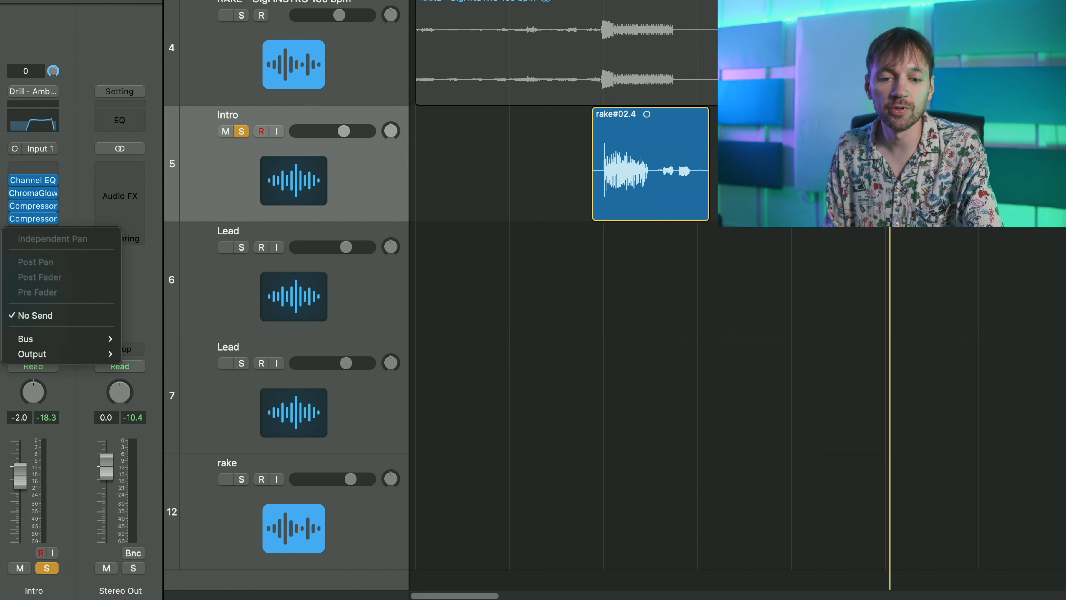
{"action": "key", "text": "Escape"}
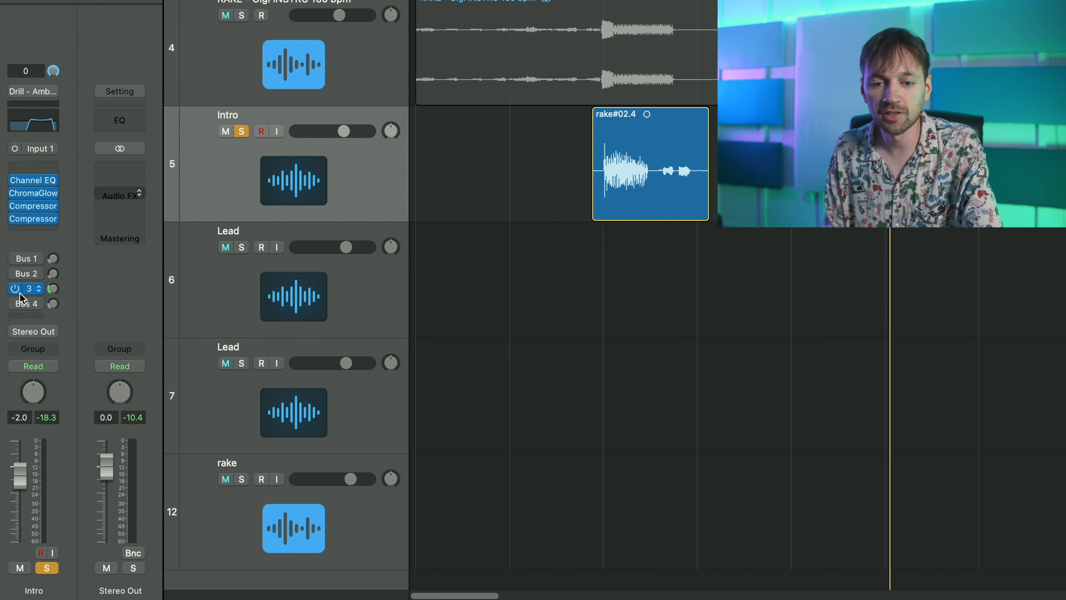
Rename the Aux 3 channel fed by the Intro channel's Bus 3 send as "Reverb (long)".
{"action": "left_click", "coordinate": [32, 289]}
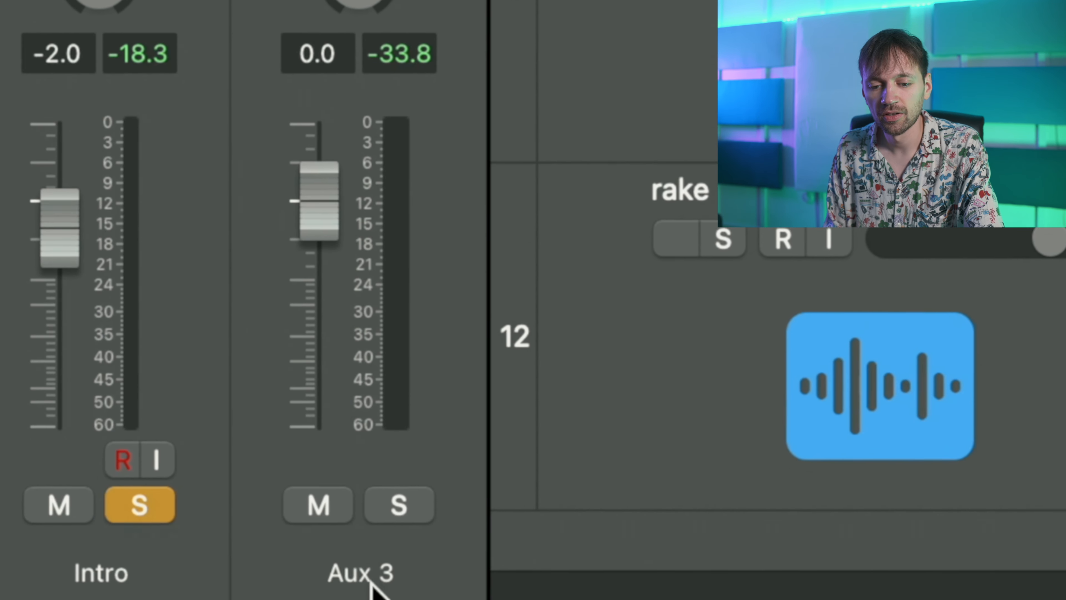
{"action": "double_click", "coordinate": [123, 591]}
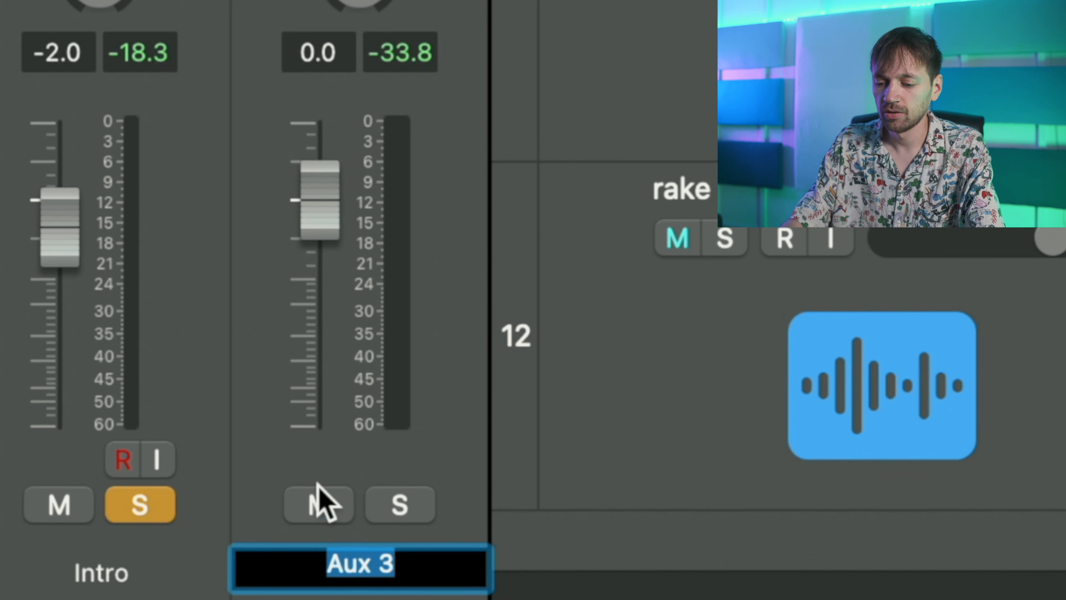
{"action": "type", "text": "A"}
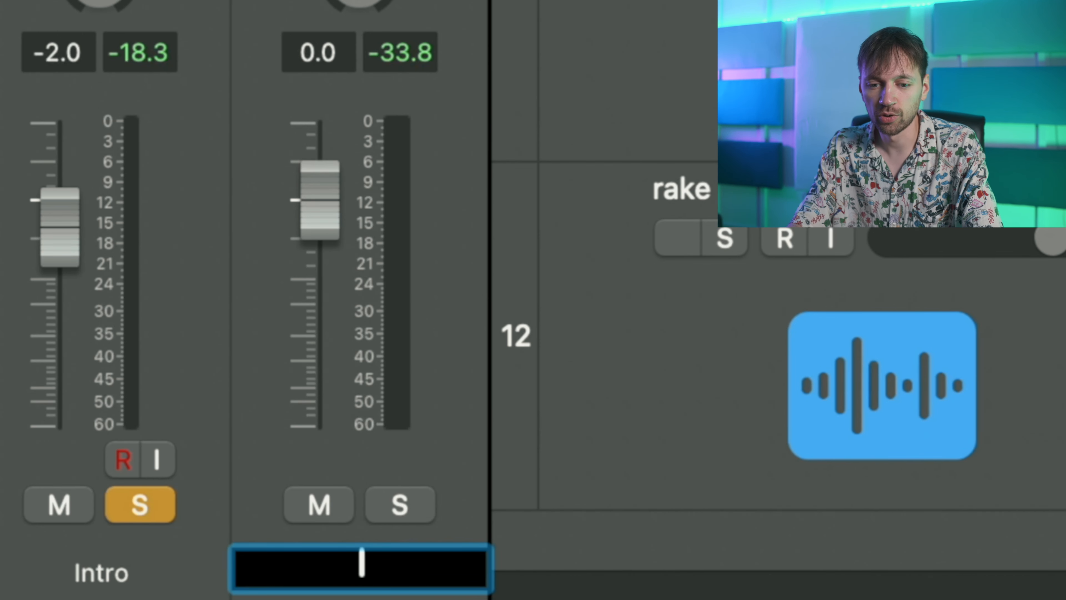
{"action": "type", "text": "everb (long)"}
{"action": "key", "text": "Return"}
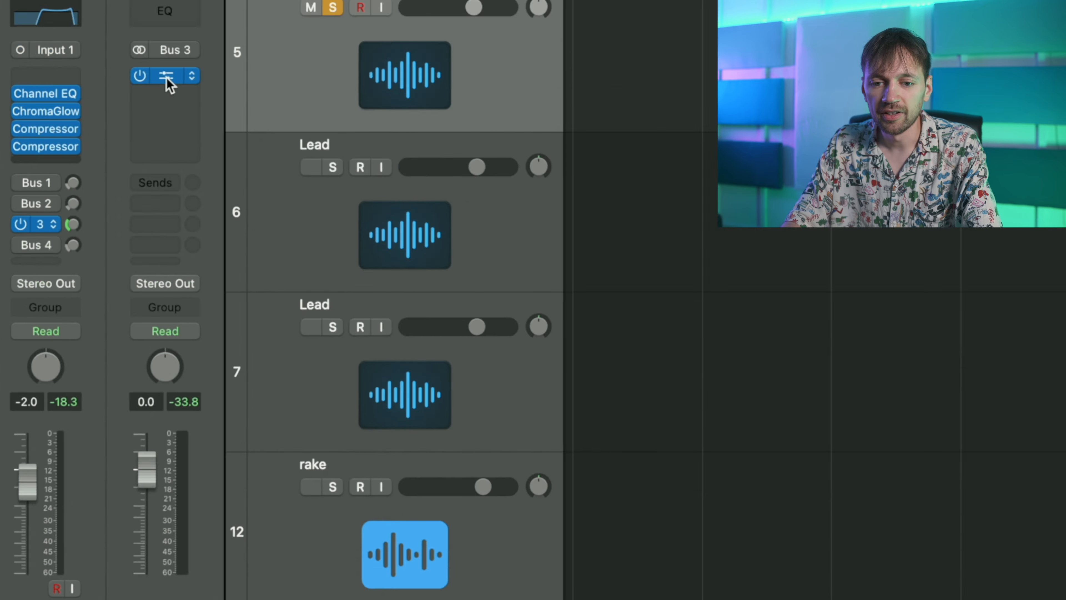
Browse the plug-in categories for the empty slot below ChromaVerb and view the Reverb plug-ins, without inserting one.
{"action": "left_click", "coordinate": [177, 95]}
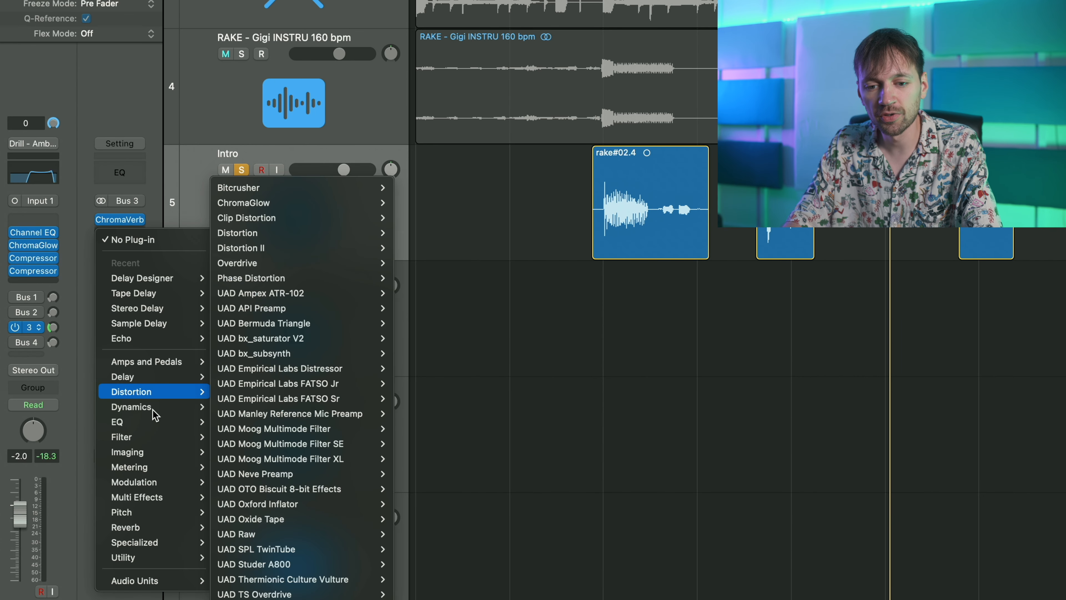
{"action": "mouse_move", "coordinate": [160, 408]}
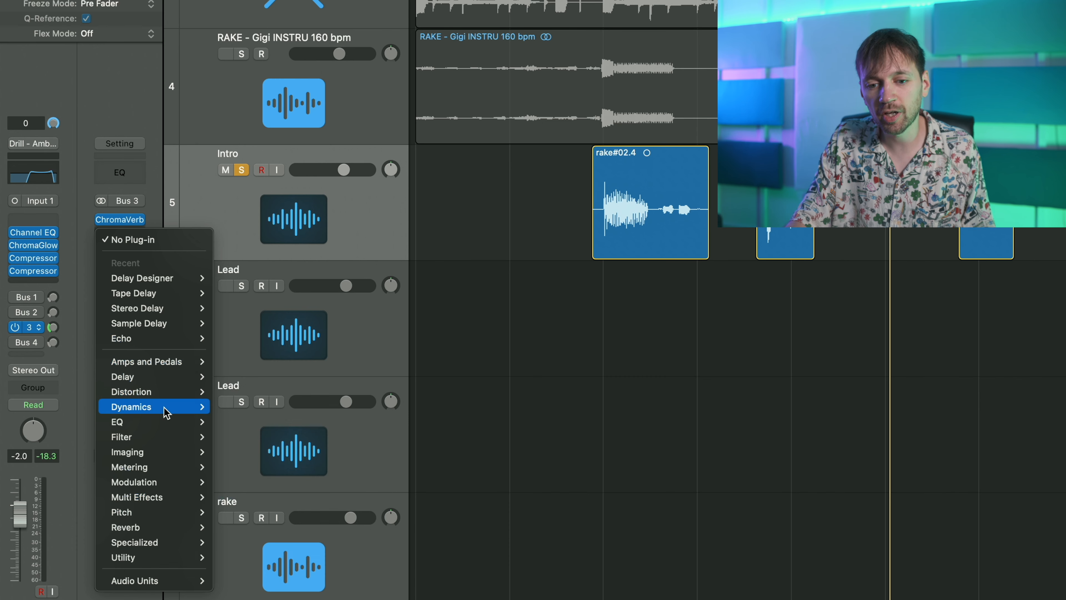
{"action": "mouse_move", "coordinate": [165, 489]}
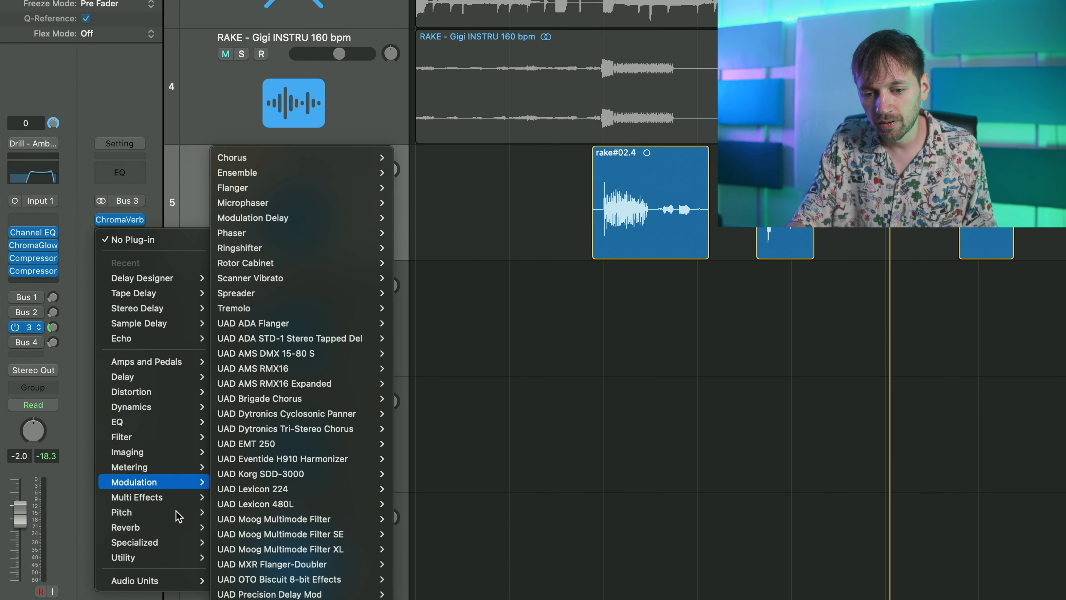
{"action": "mouse_move", "coordinate": [181, 527]}
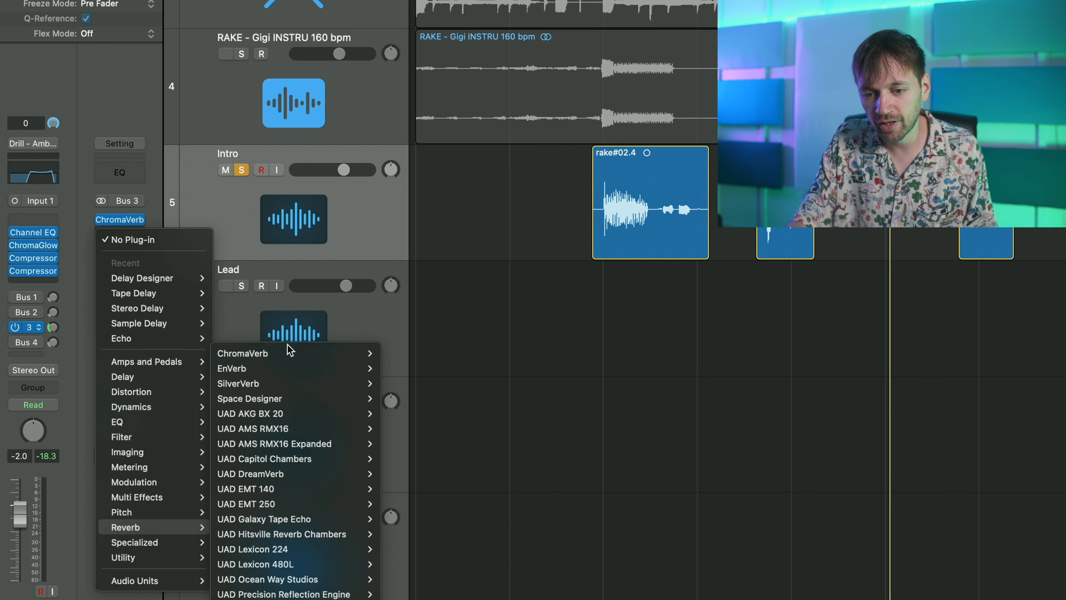
{"action": "mouse_move", "coordinate": [290, 352]}
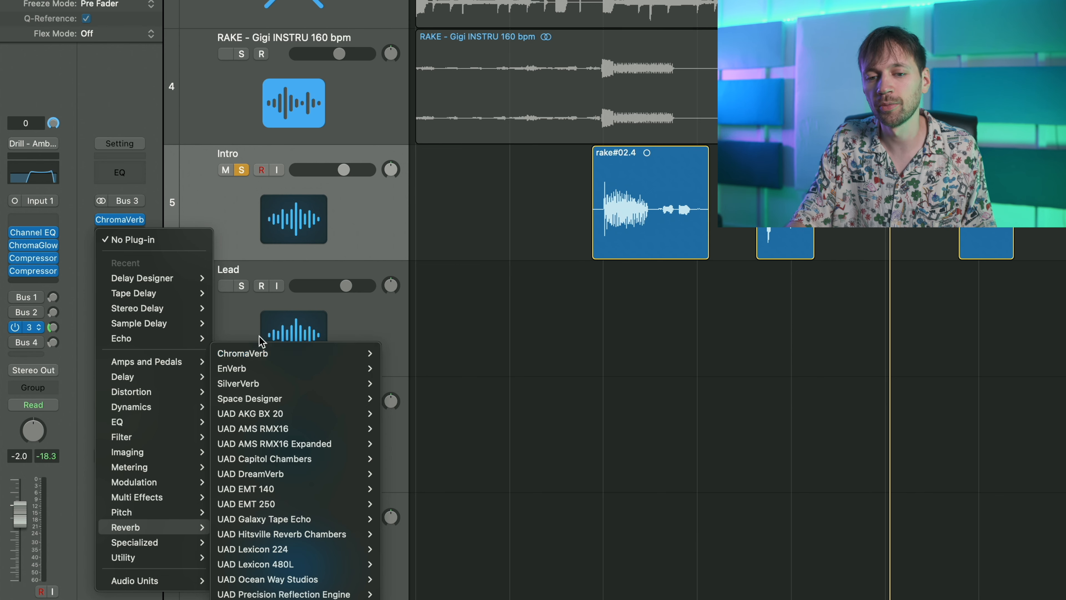
{"action": "left_click", "coordinate": [151, 217]}
Open ChromaVerb on the Reverb (long) channel and view its Halls presets.
{"action": "left_click", "coordinate": [122, 221]}
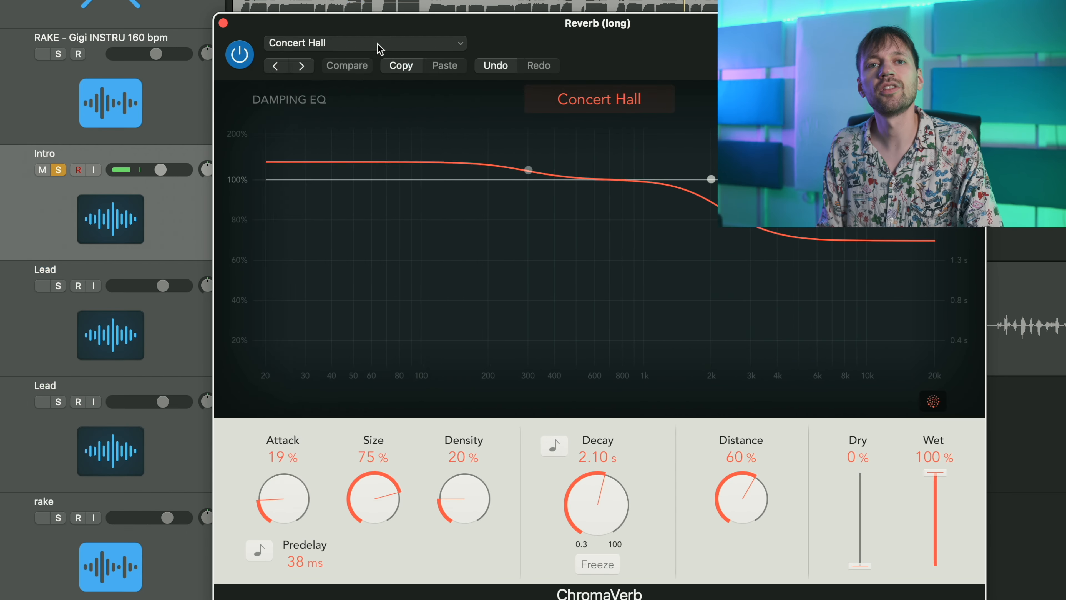
{"action": "left_click", "coordinate": [380, 46]}
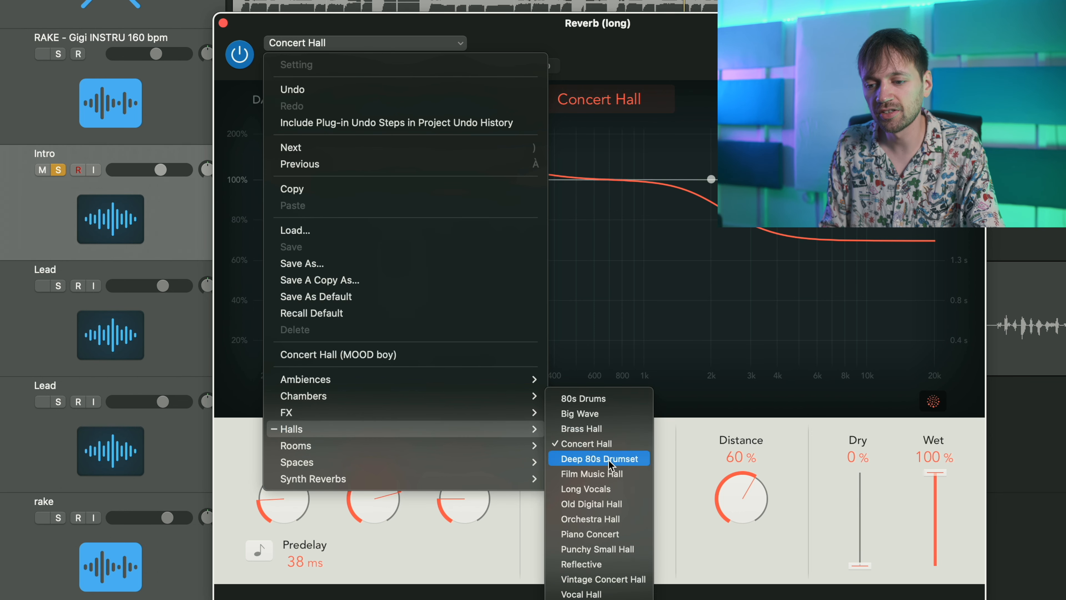
{"action": "key", "text": "Escape"}
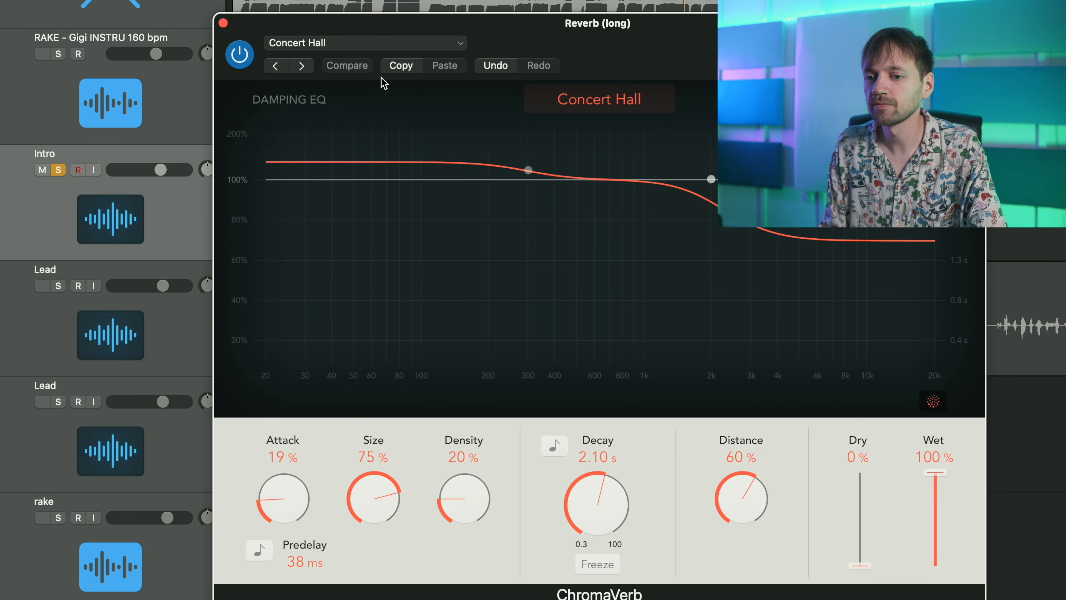
Audition ChromaVerb's Deep 80s Drumset hall preset and move on to the Film Music Hall preset.
{"action": "left_click", "coordinate": [319, 43]}
{"action": "mouse_move", "coordinate": [525, 428]}
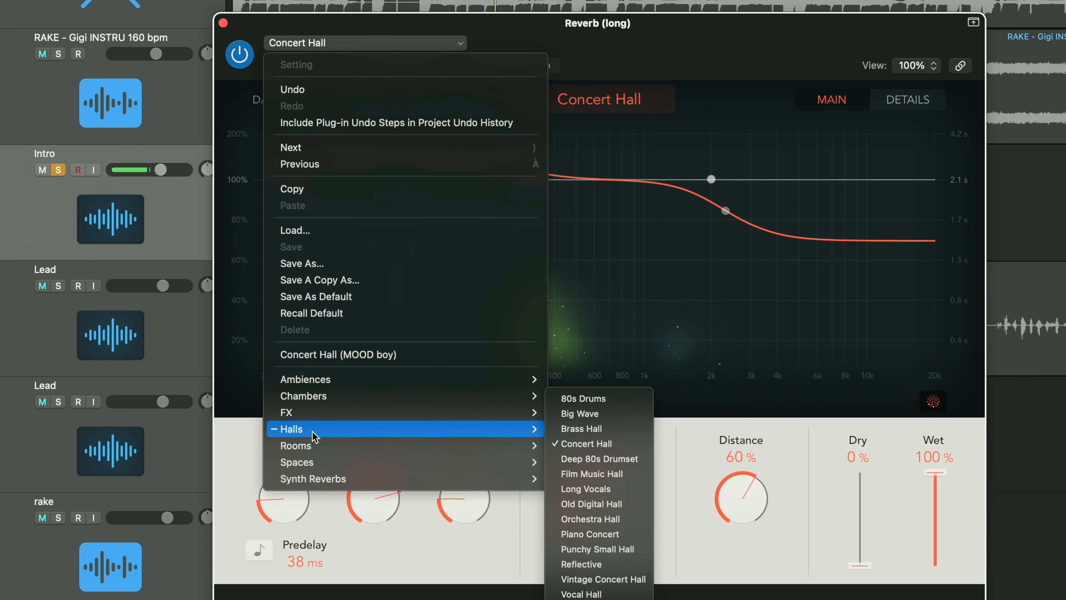
{"action": "left_click", "coordinate": [605, 459]}
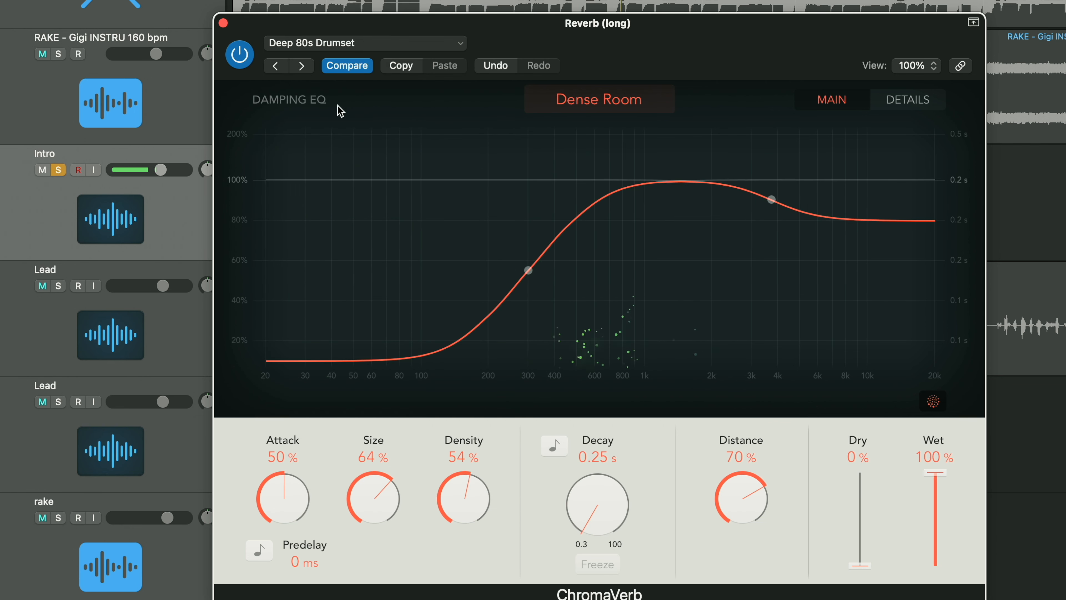
{"action": "left_click", "coordinate": [302, 66]}
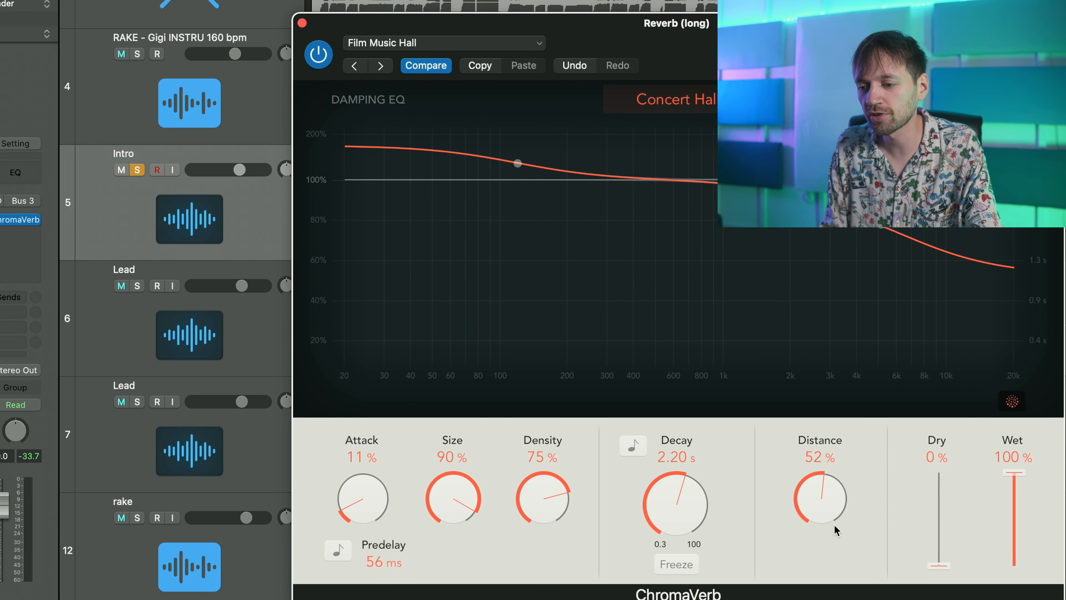
{"action": "left_click_drag", "start_coordinate": [1015, 474], "coordinate": [1004, 365]}
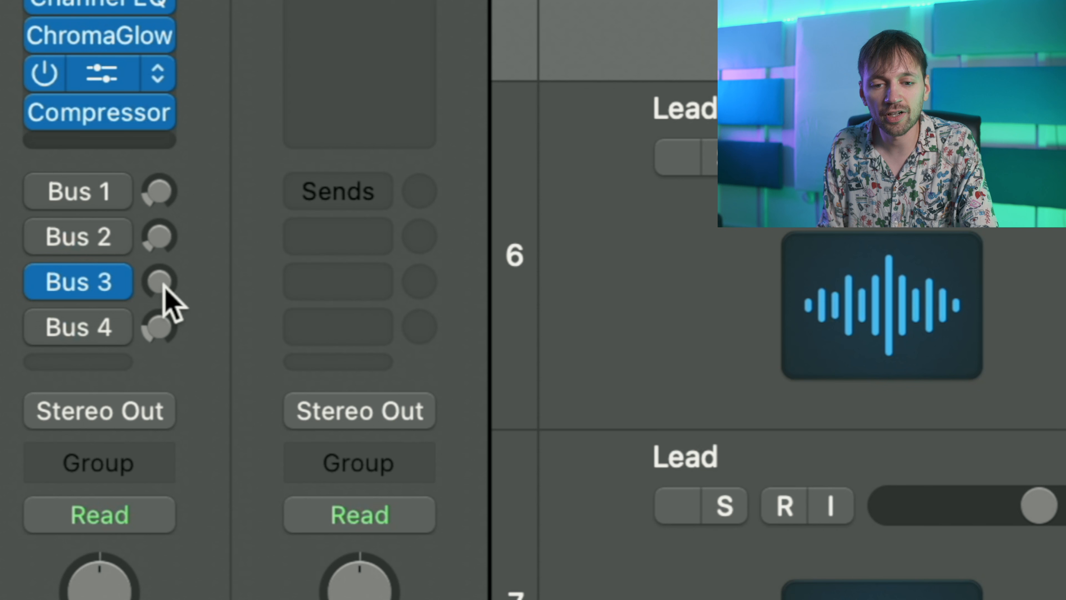
Pull the Intro channel's Bus 3 send level down to -∞ and raise it again.
{"action": "left_click_drag", "start_coordinate": [166, 296], "coordinate": [126, 424]}
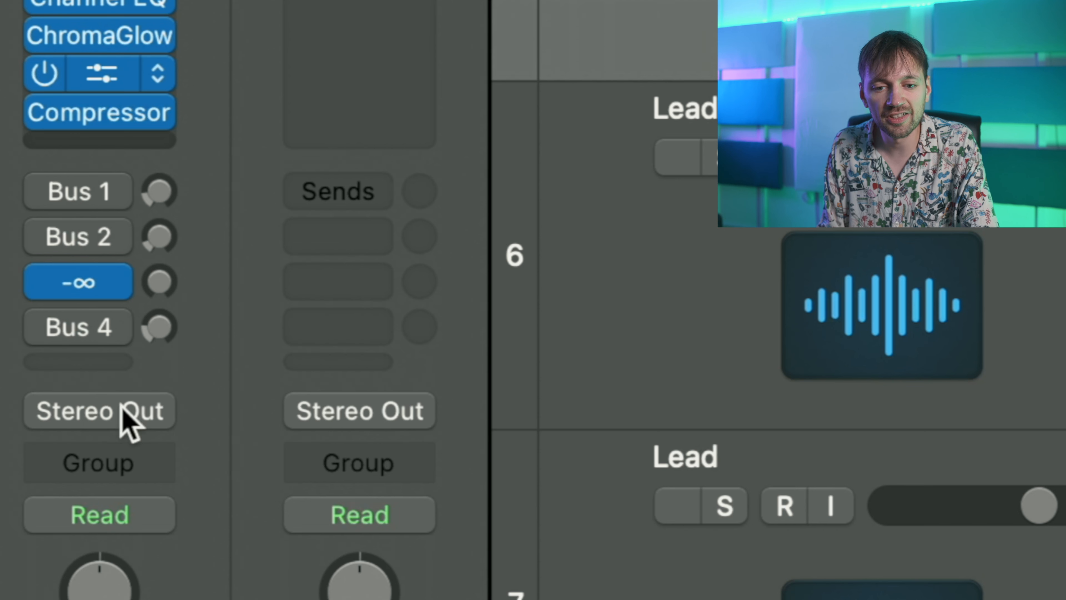
{"action": "left_click_drag", "start_coordinate": [125, 269], "coordinate": [121, 26]}
{"action": "left_click_drag", "start_coordinate": [34, 17], "coordinate": [69, 201]}
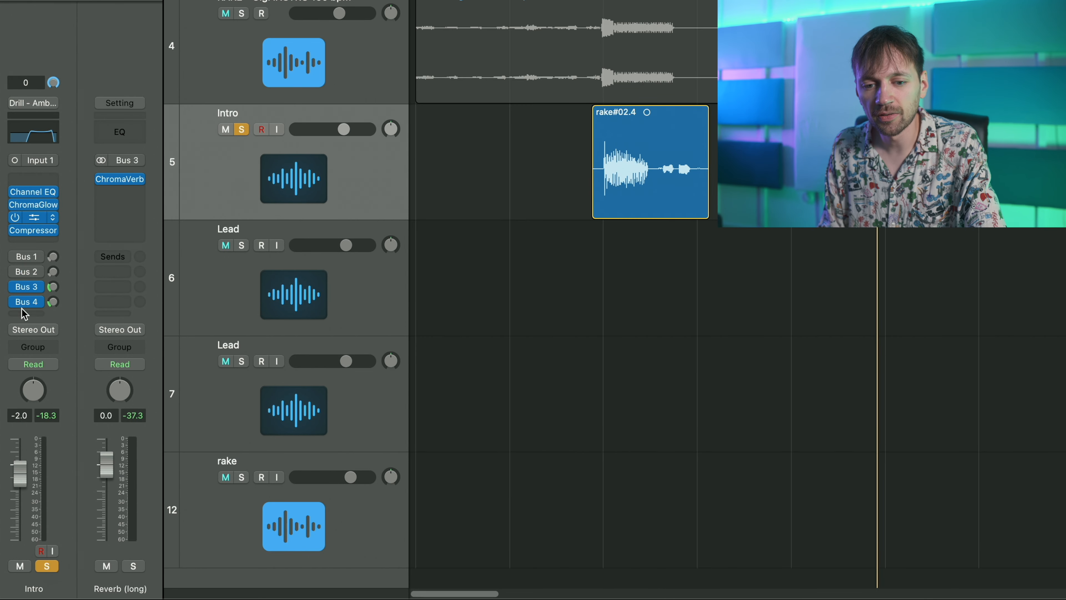
Choose Bus 4 → Aux 4 as the destination of the Intro channel's fourth send.
{"action": "left_click", "coordinate": [38, 303]}
{"action": "mouse_move", "coordinate": [42, 426]}
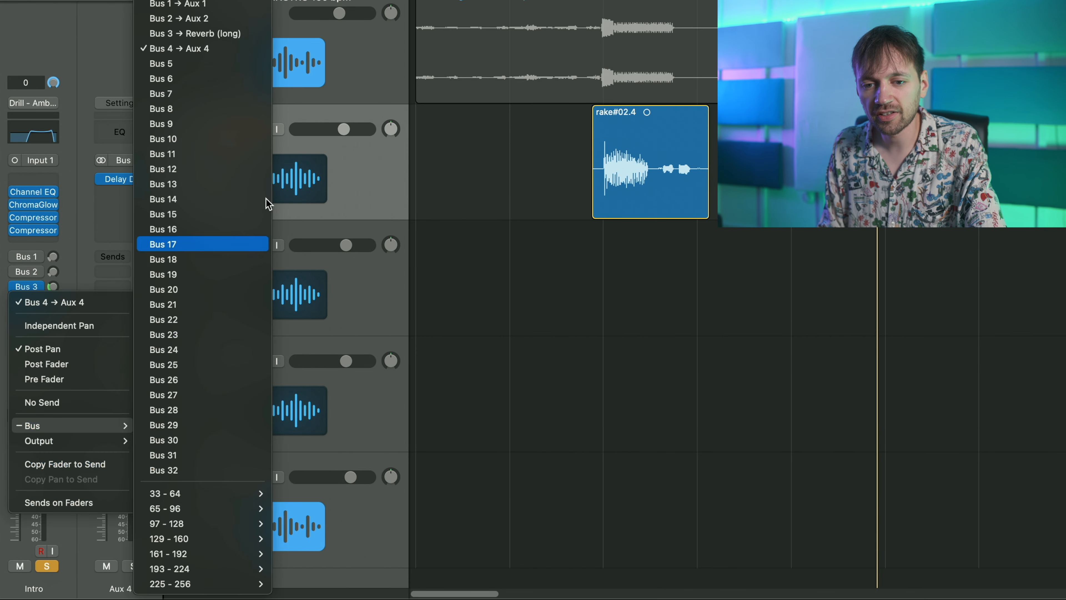
{"action": "left_click", "coordinate": [200, 48]}
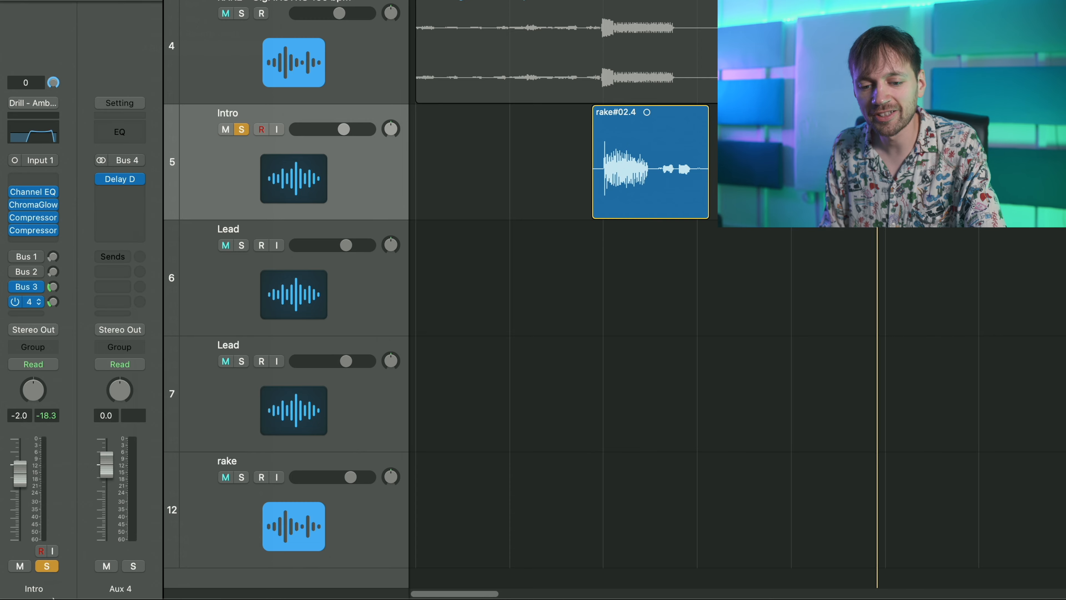
Rename the Aux 4 channel as "Ping Pong Delay".
{"action": "double_click", "coordinate": [122, 588]}
{"action": "type", "text": "Ping"}
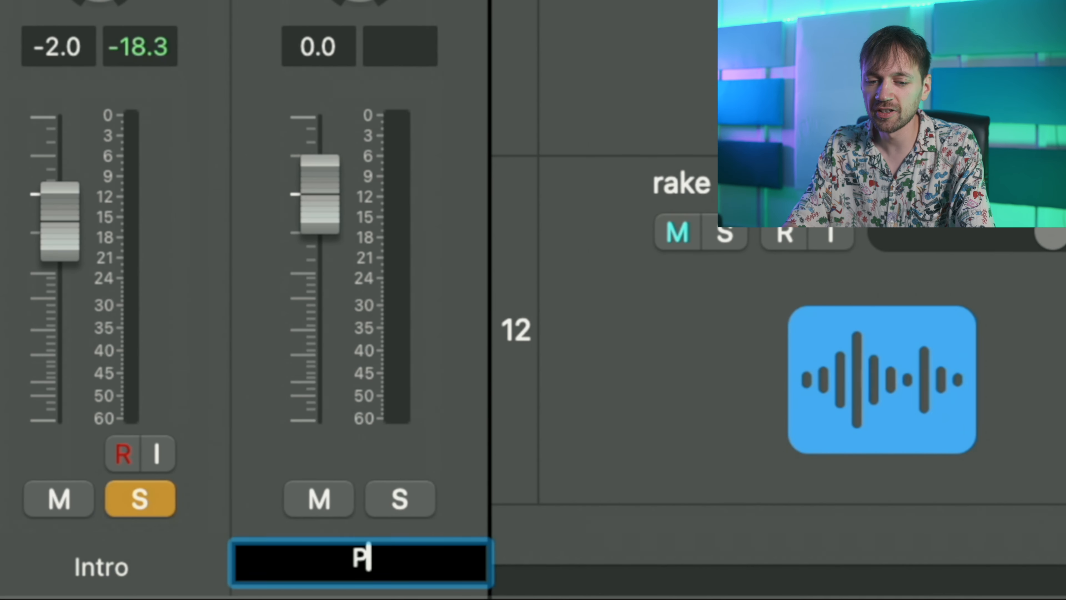
{"action": "type", "text": " Pobo"}
{"action": "key", "text": "BackSpace"}
{"action": "key", "text": "BackSpace"}
{"action": "type", "text": "ng Delay"}
{"action": "key", "text": "Return"}
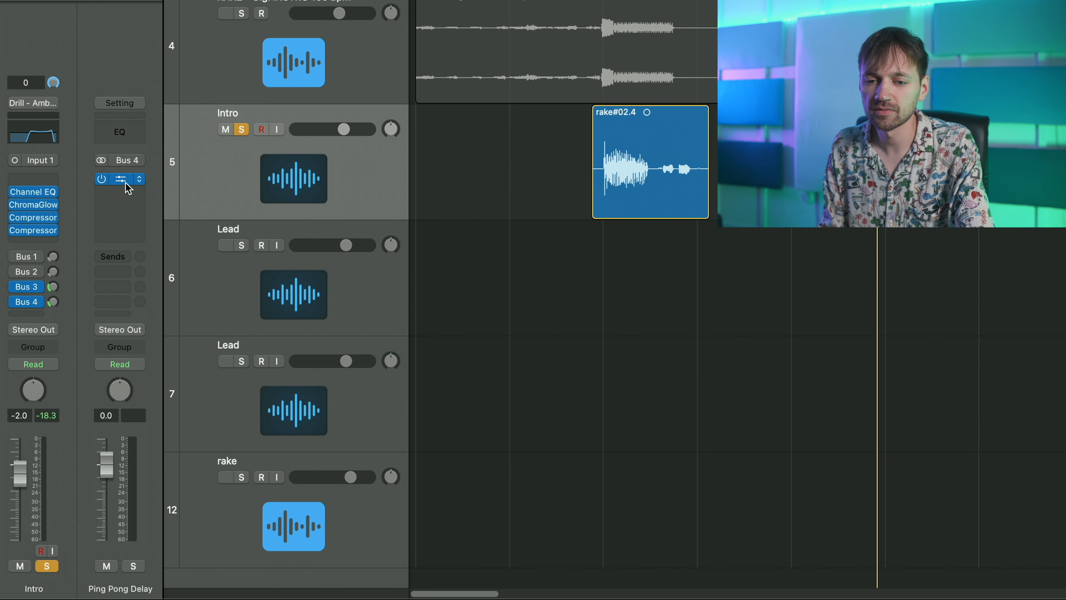
Open Delay Designer on the Ping Pong Delay channel and move its window clear of the Intro regions during playback.
{"action": "left_click", "coordinate": [125, 180]}
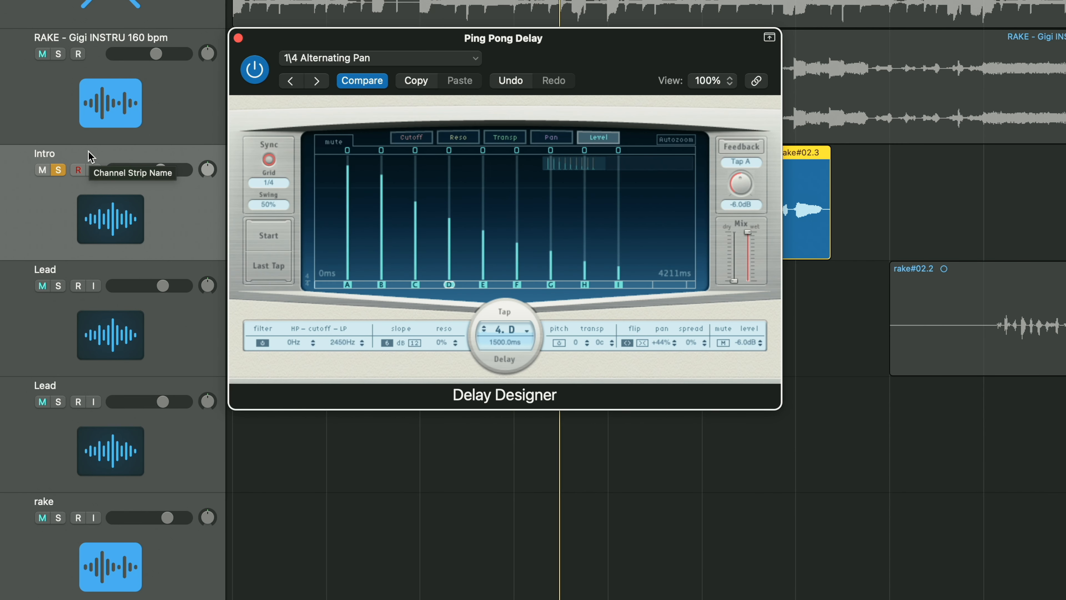
{"action": "left_click_drag", "start_coordinate": [441, 50], "coordinate": [391, 287]}
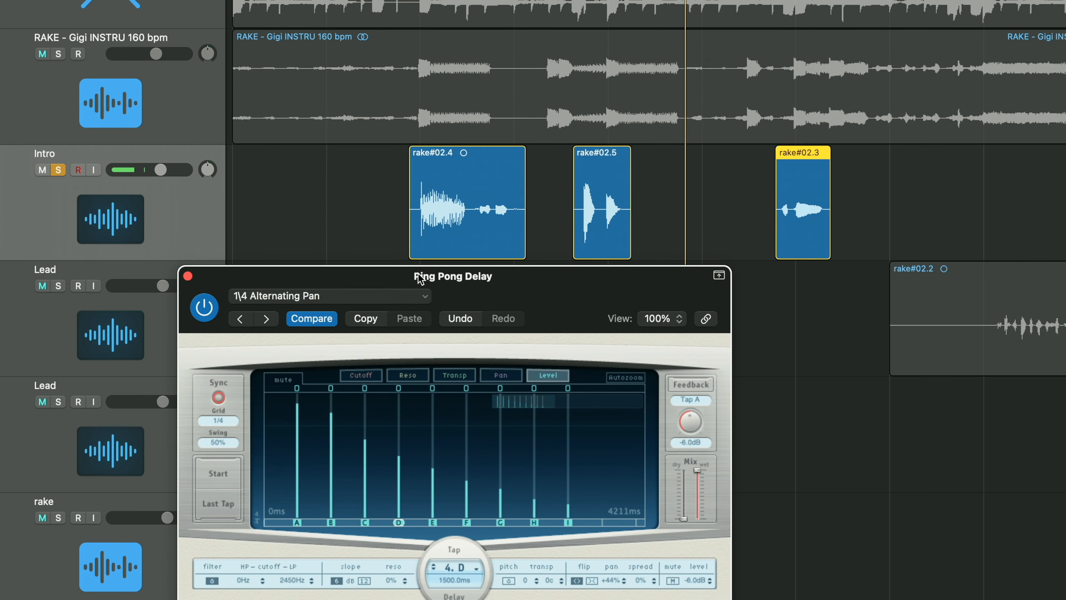
{"action": "left_click", "coordinate": [590, 215]}
{"action": "left_click", "coordinate": [520, 250]}
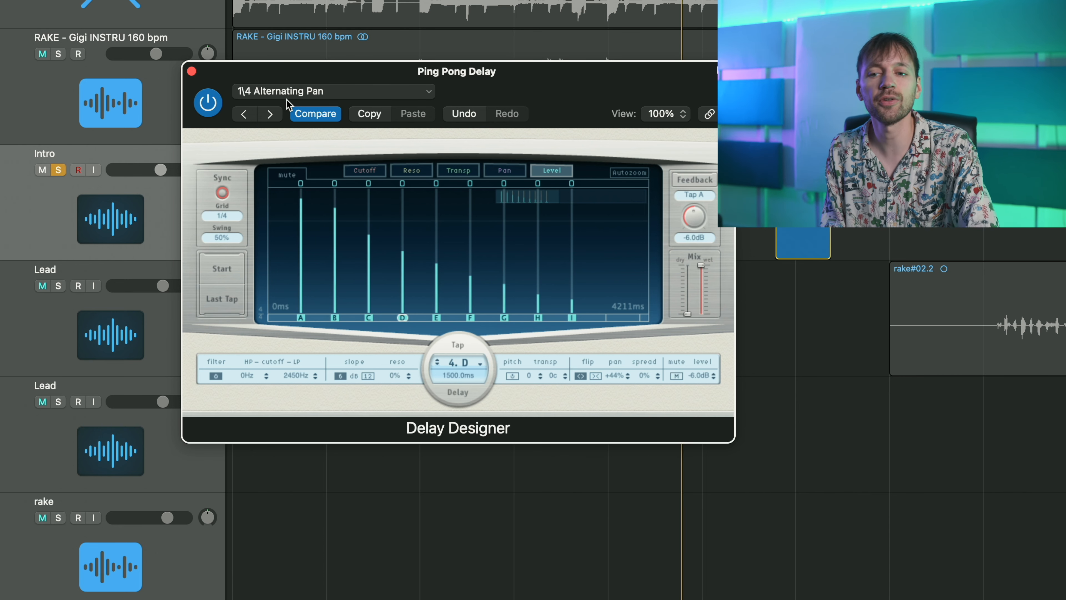
View Delay Designer's 01 Simple presets, keep 1\4 Alternating Pan, and close the plug-in window.
{"action": "left_click", "coordinate": [245, 90]}
{"action": "mouse_move", "coordinate": [334, 406]}
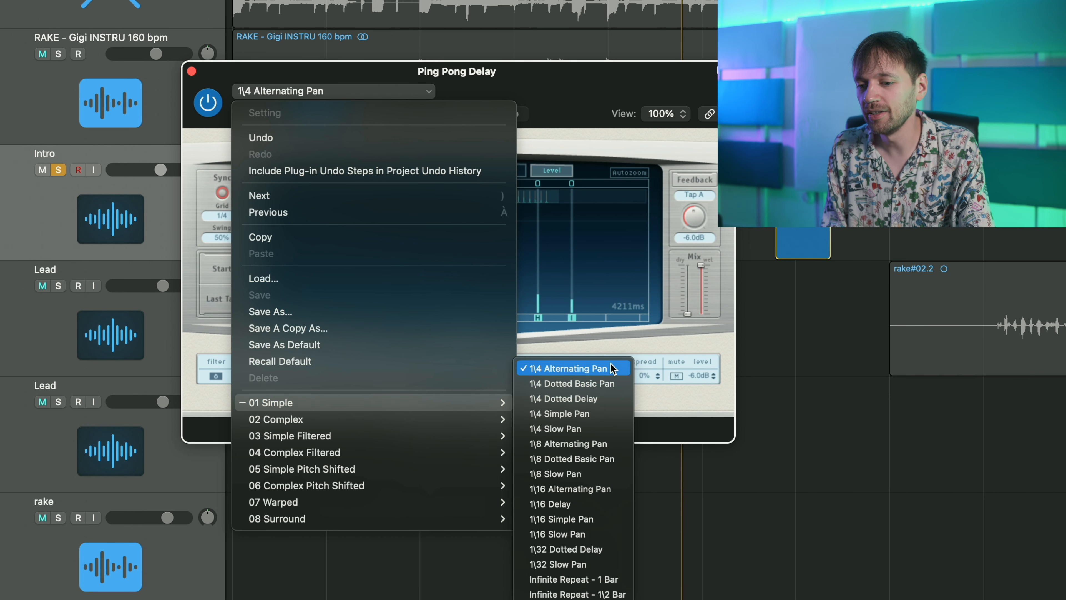
{"action": "left_click", "coordinate": [613, 81]}
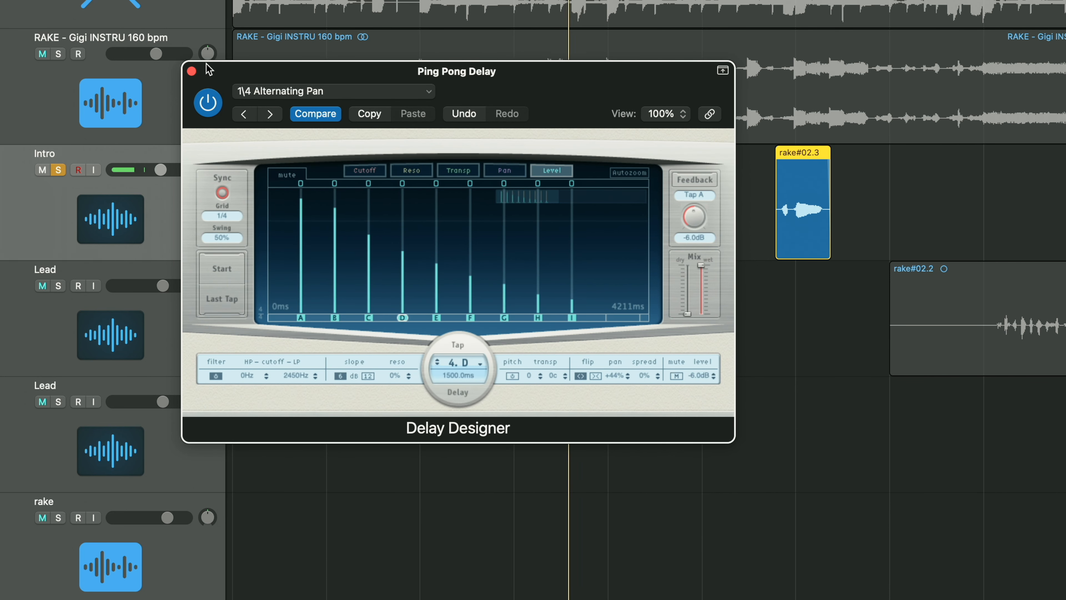
{"action": "left_click", "coordinate": [191, 71]}
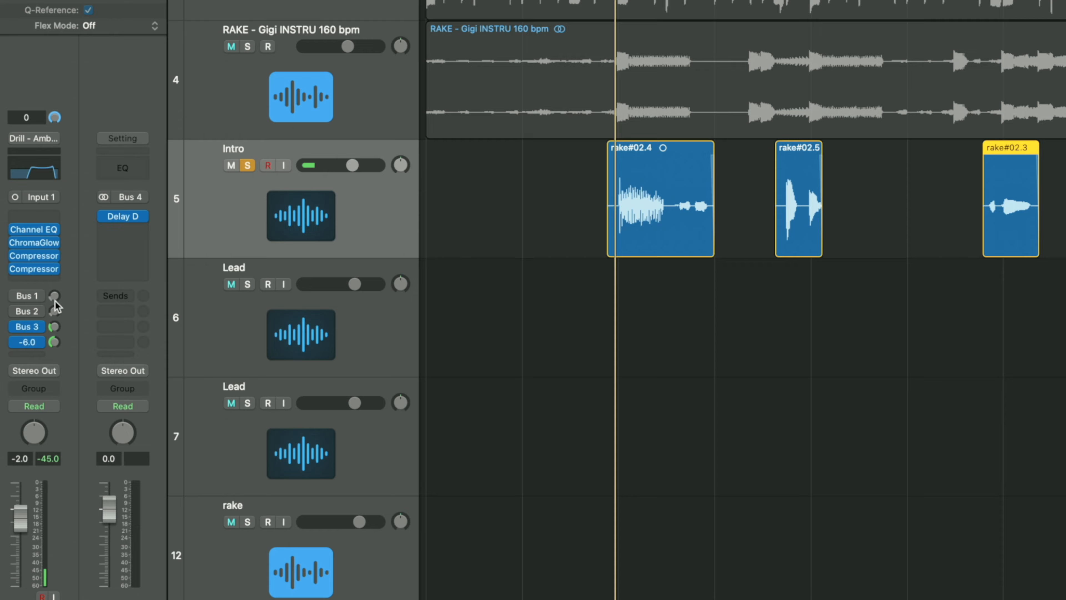
Adjust the Intro channel's Bus 4 delay send level while the intro vocal plays.
{"action": "left_click_drag", "start_coordinate": [54, 301], "coordinate": [49, 324]}
{"action": "left_click_drag", "start_coordinate": [141, 280], "coordinate": [126, 353]}
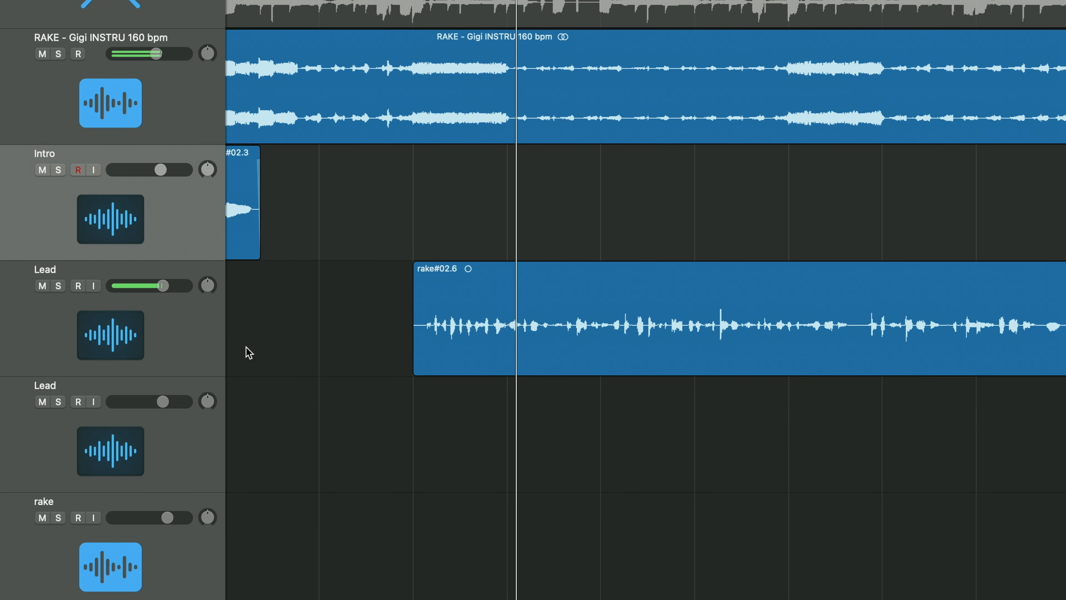
Lower the volume of the first Lead track slightly during playback.
{"action": "left_click_drag", "start_coordinate": [163, 286], "coordinate": [159, 286]}
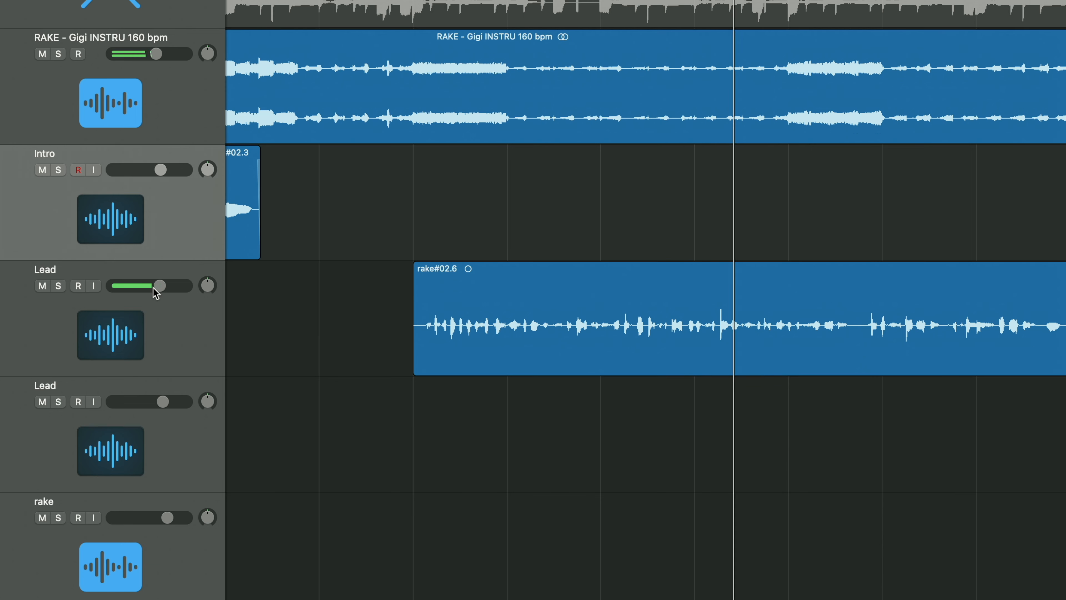
{"action": "key", "text": "super+Left"}
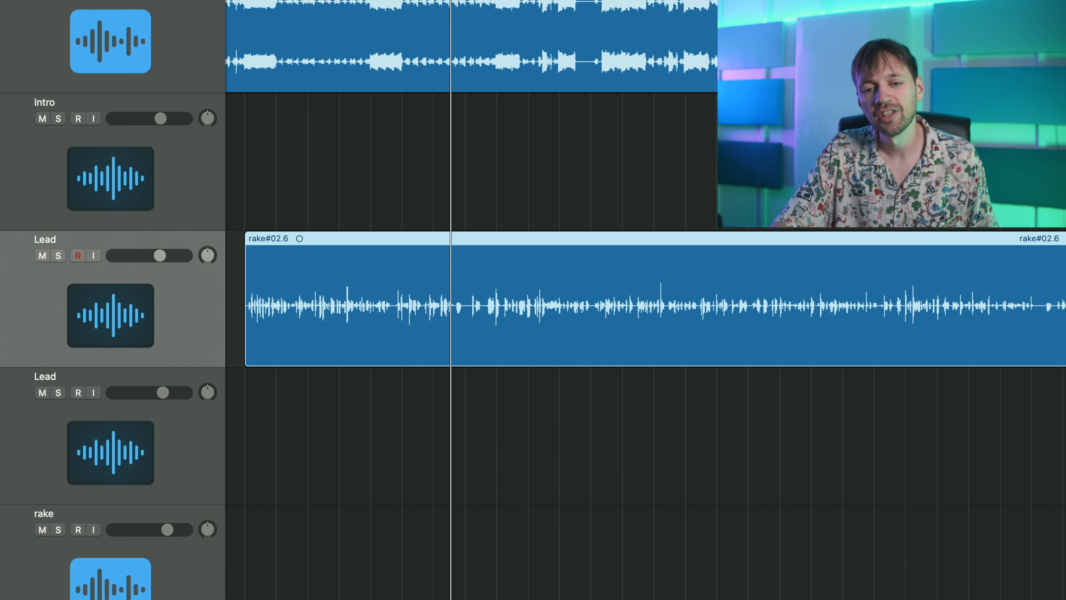
Show the Supertone Clear settings on the first Lead track and solo that track.
{"action": "key", "text": "v"}
{"action": "left_click_drag", "start_coordinate": [270, 25], "coordinate": [215, 0]}
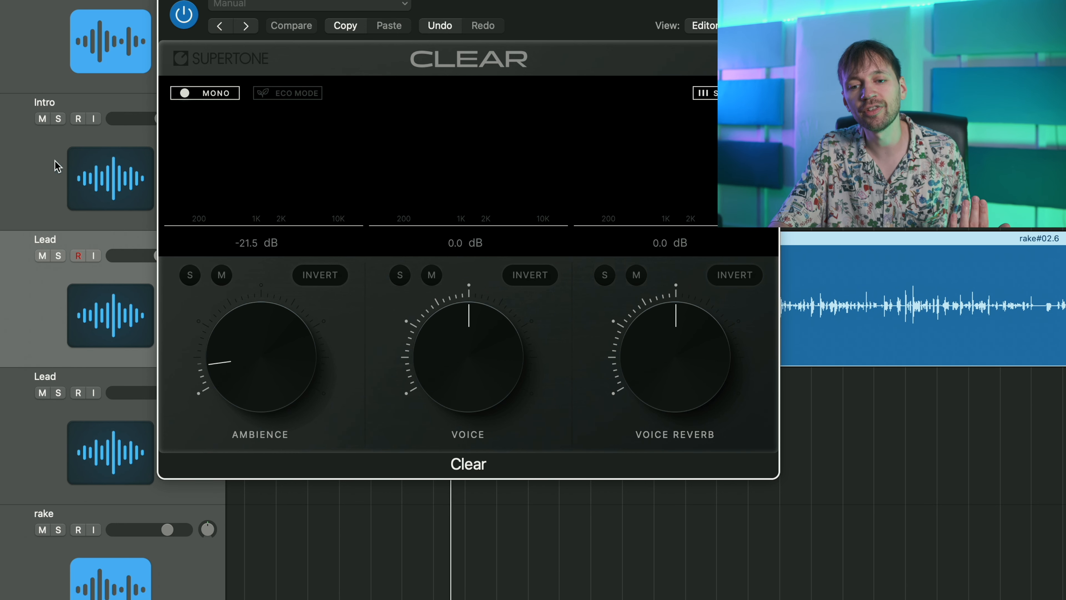
{"action": "left_click", "coordinate": [59, 255]}
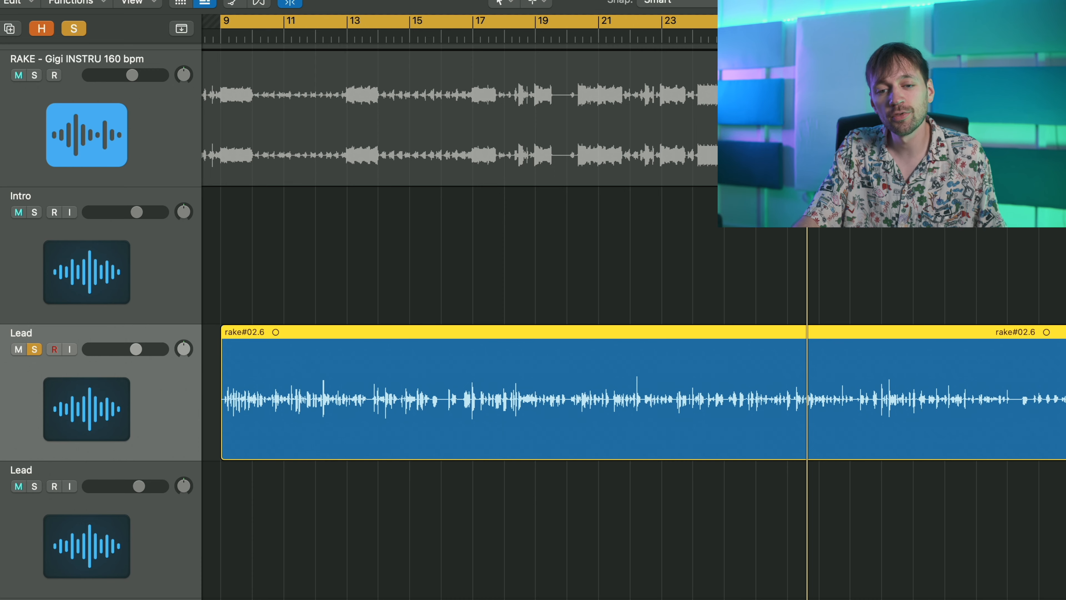
Bring up Supertone Clear on the soloed Lead track and turn down its Ambience level.
{"action": "key", "text": "v"}
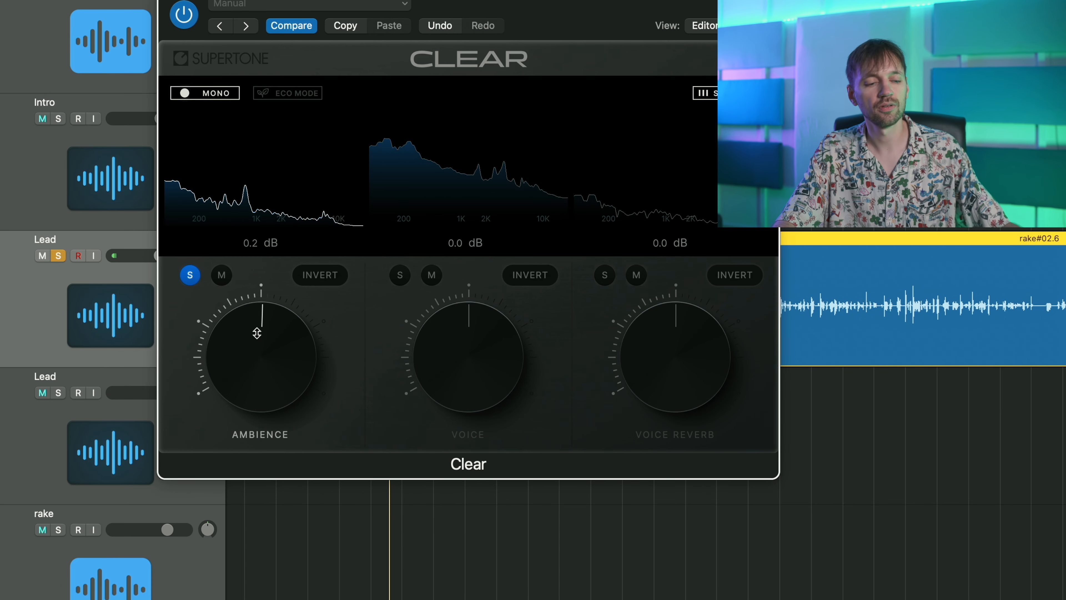
{"action": "left_click_drag", "start_coordinate": [257, 333], "coordinate": [206, 375]}
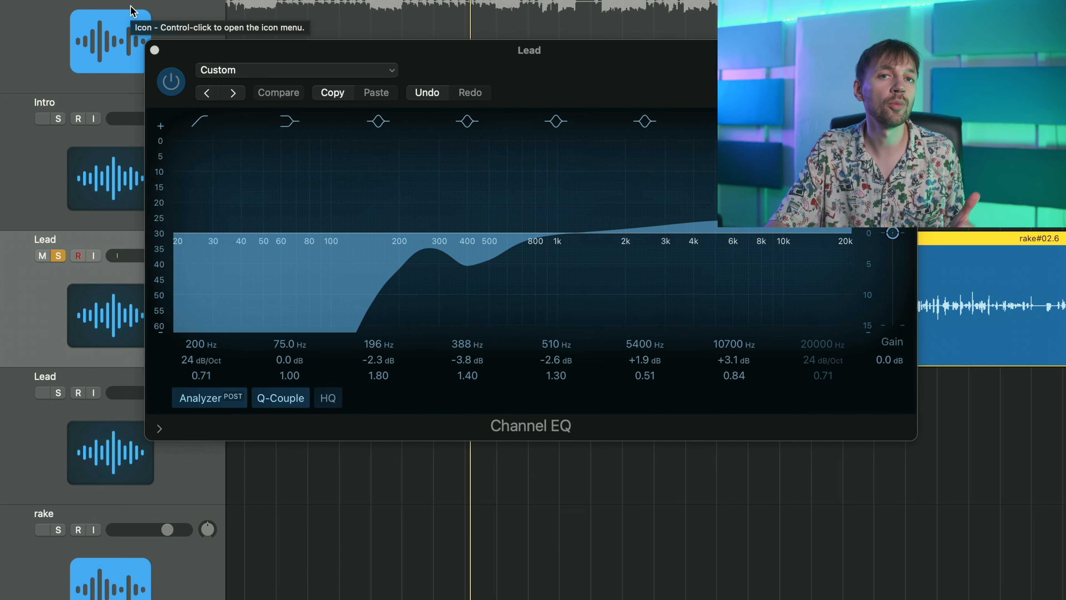
Compare the Lead track's Channel EQ bypassed and active, and set its low-cut frequency to 198 Hz during playback.
{"action": "left_click", "coordinate": [172, 81]}
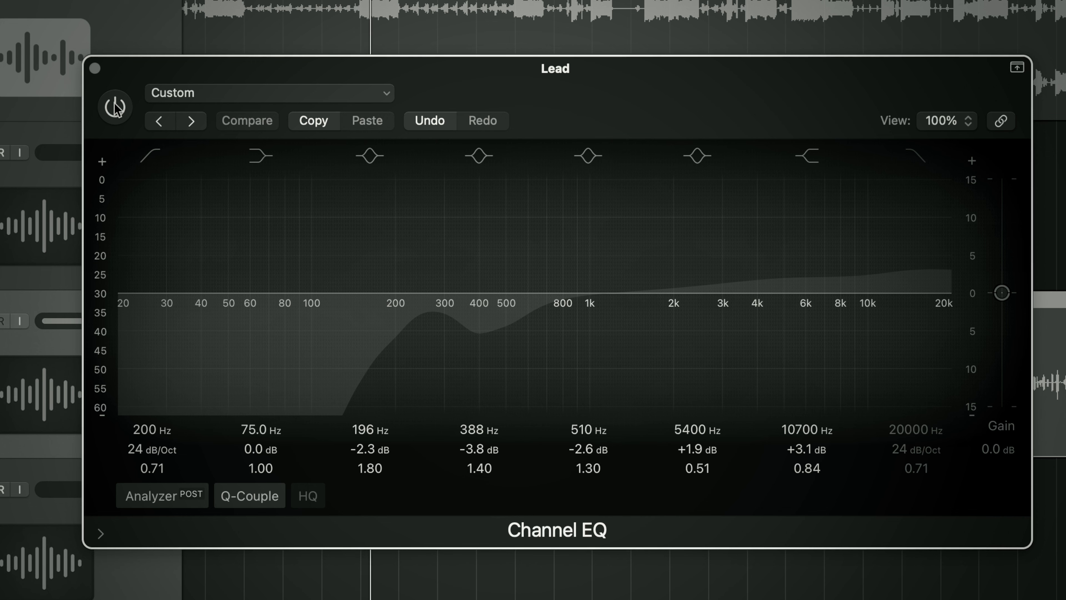
{"action": "left_click", "coordinate": [116, 108]}
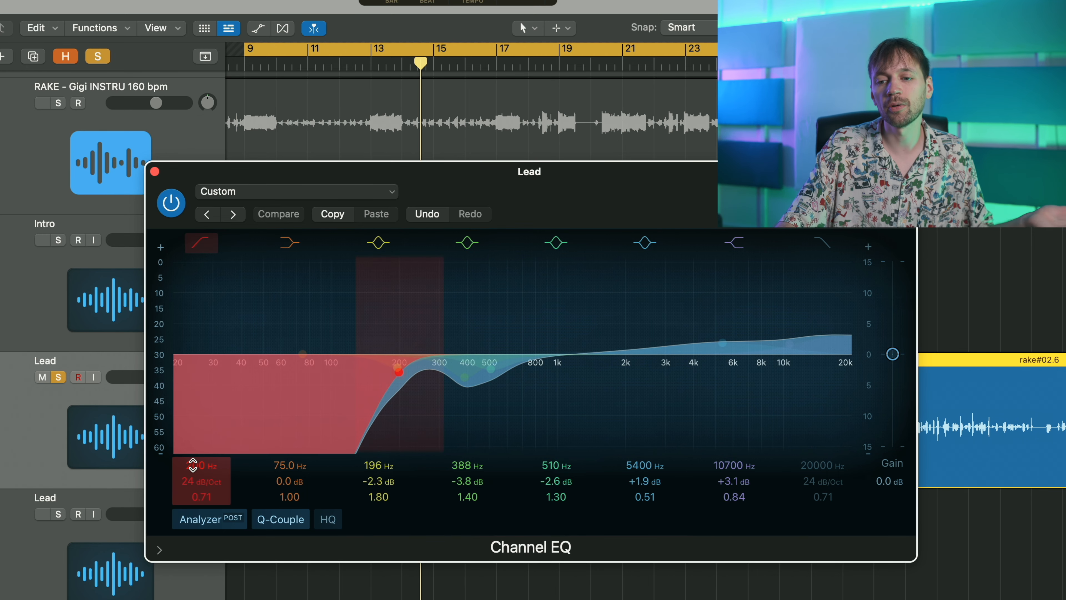
{"action": "key", "text": "space"}
{"action": "mouse_move", "coordinate": [193, 465]}
{"action": "left_mouse_down"}
{"action": "mouse_move", "coordinate": [193, 407]}
{"action": "mouse_move", "coordinate": [193, 465]}
{"action": "left_mouse_up"}
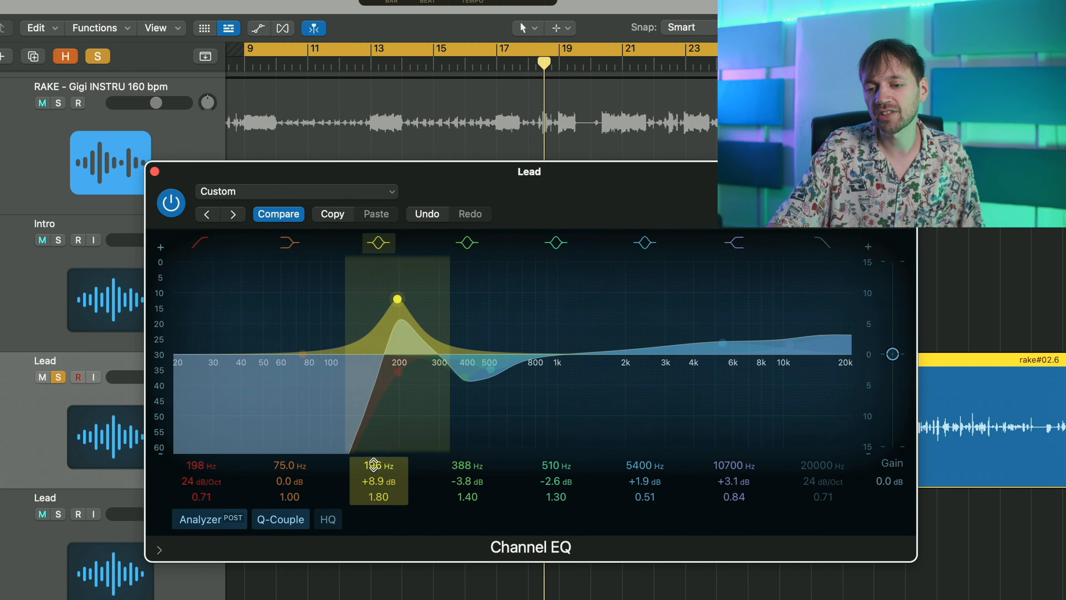
Boost the 196 Hz band to +11.3 dB as a listening test and bring it back down to -3.0 dB.
{"action": "left_click_drag", "start_coordinate": [378, 483], "coordinate": [376, 495]}
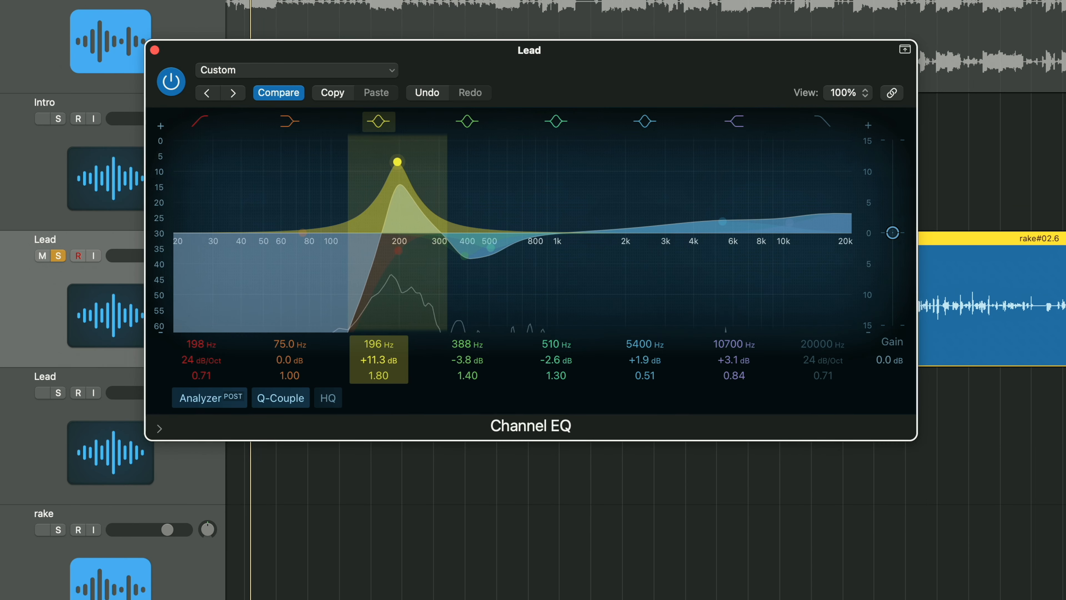
{"action": "left_click_drag", "start_coordinate": [378, 481], "coordinate": [378, 466]}
{"action": "left_click_drag", "start_coordinate": [379, 360], "coordinate": [379, 399]}
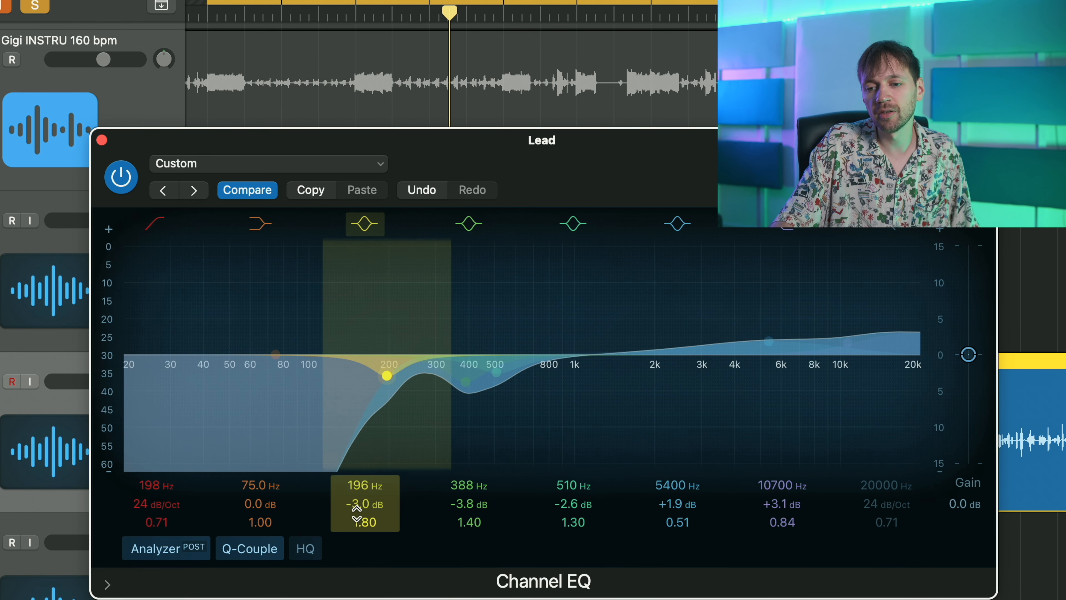
Boost the 196 Hz band to +7.3 dB, widen its Q to 1.40, sweep it, and settle at 218 Hz with -3.0 dB.
{"action": "left_click_drag", "start_coordinate": [365, 503], "coordinate": [364, 443]}
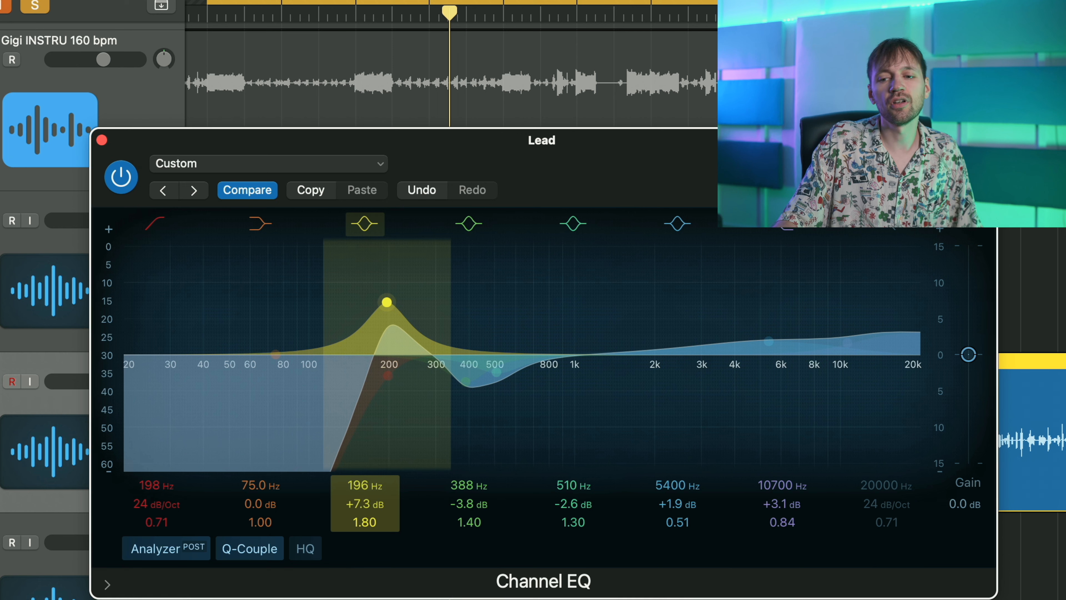
{"action": "mouse_move", "coordinate": [357, 522]}
{"action": "left_mouse_down"}
{"action": "mouse_move", "coordinate": [357, 554]}
{"action": "mouse_move", "coordinate": [364, 512]}
{"action": "left_mouse_up"}
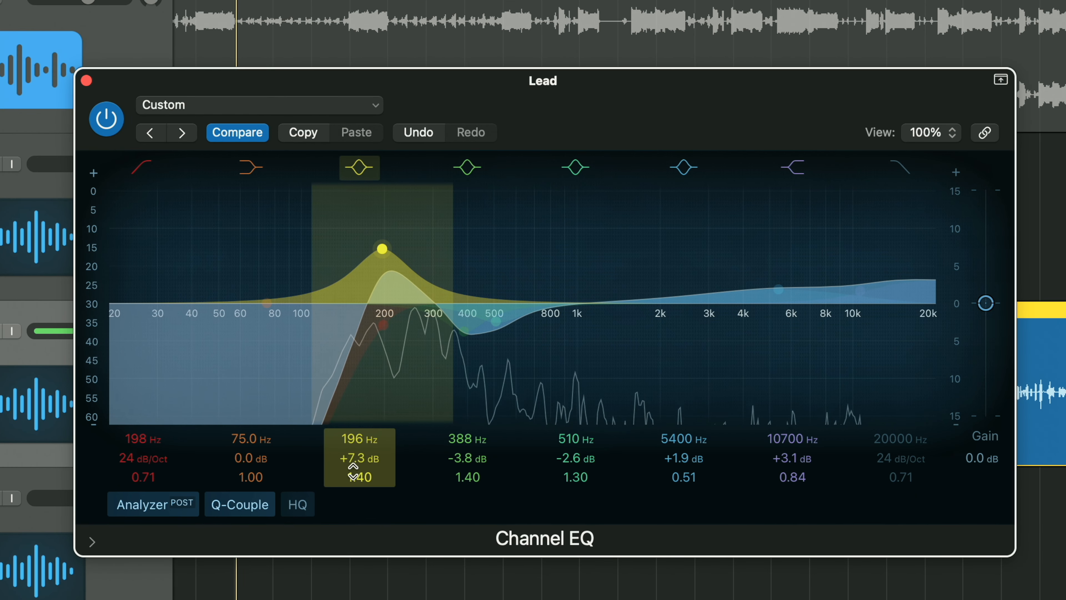
{"action": "mouse_move", "coordinate": [353, 444]}
{"action": "left_mouse_down"}
{"action": "mouse_move", "coordinate": [353, 479]}
{"action": "mouse_move", "coordinate": [353, 444]}
{"action": "left_mouse_up"}
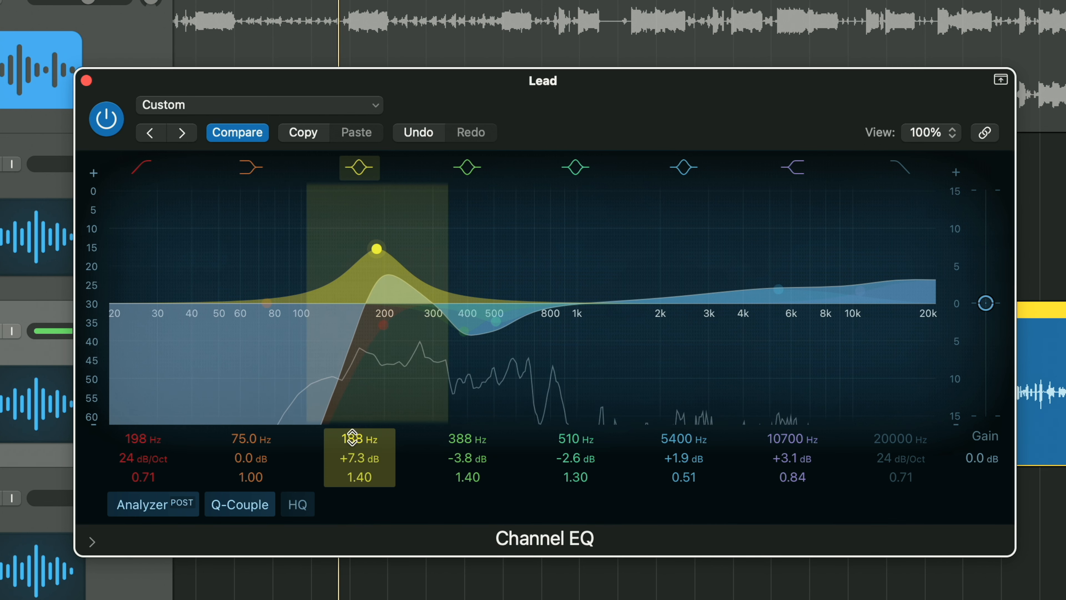
{"action": "left_click_drag", "start_coordinate": [377, 248], "coordinate": [376, 252]}
{"action": "left_click_drag", "start_coordinate": [352, 439], "coordinate": [351, 439]}
{"action": "left_click_drag", "start_coordinate": [380, 252], "coordinate": [395, 328]}
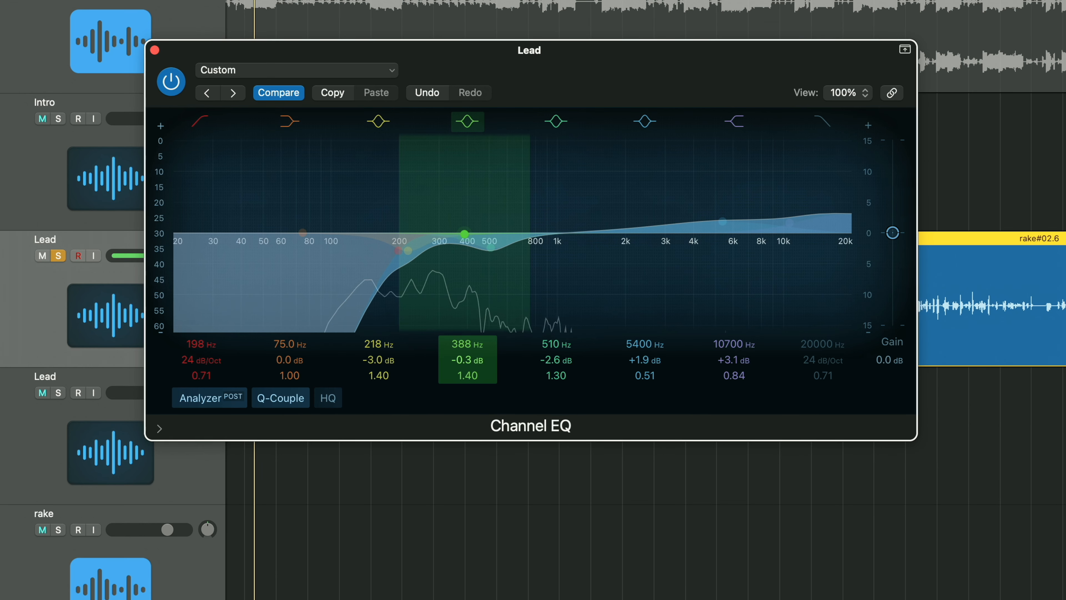
Cut the 388 Hz band to -3.9 dB and the 510 Hz band to -2.1 dB, and reset both gains to 0 dB.
{"action": "left_click_drag", "start_coordinate": [464, 235], "coordinate": [464, 257]}
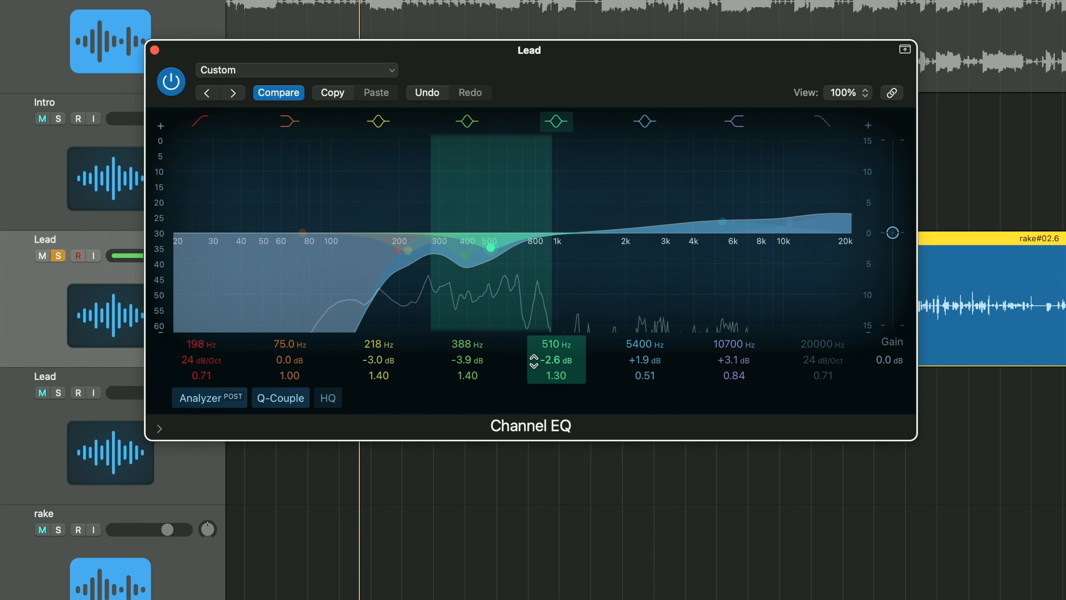
{"action": "mouse_move", "coordinate": [491, 248]}
{"action": "left_mouse_down"}
{"action": "mouse_move", "coordinate": [491, 156]}
{"action": "mouse_move", "coordinate": [490, 240]}
{"action": "left_mouse_up"}
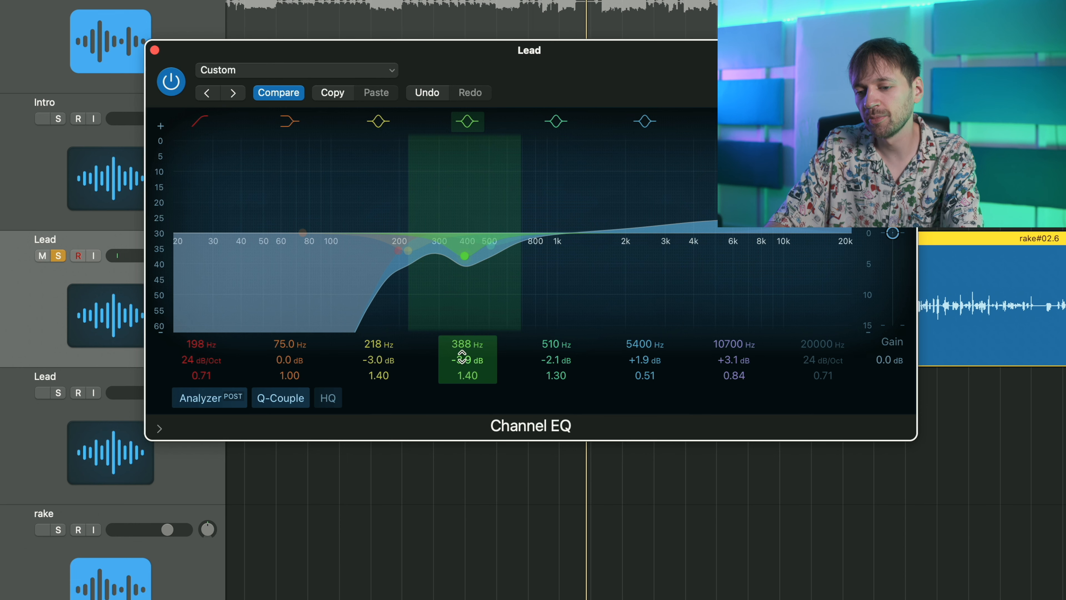
{"action": "left_click", "coordinate": [464, 360], "text": "alt"}
{"action": "left_click", "coordinate": [551, 359], "text": "alt"}
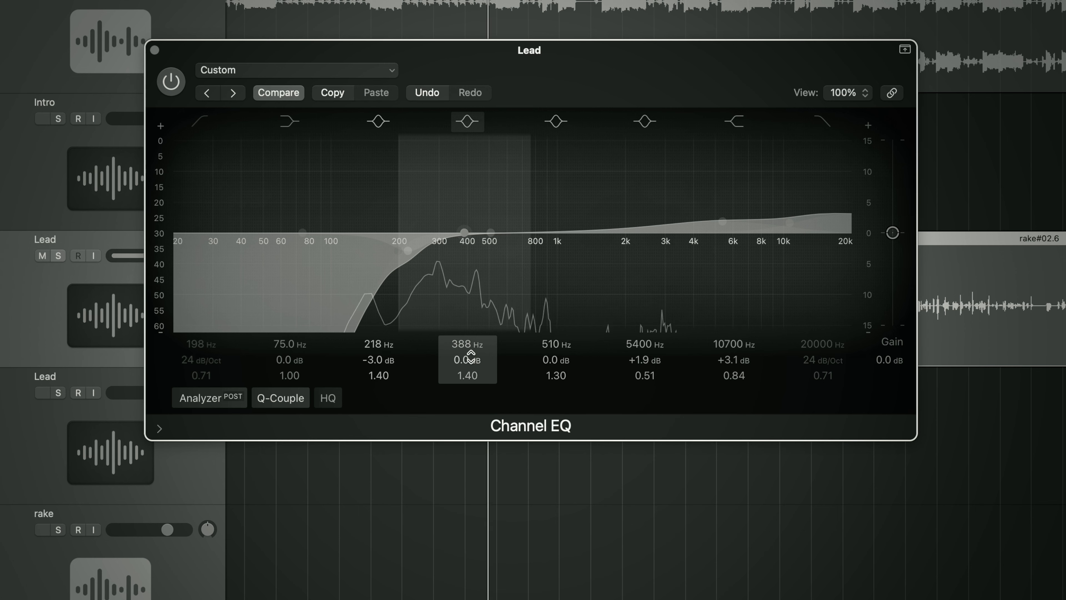
Retune the 388 Hz band to 414 Hz, -2.7 dB, Q 1.30, and the 510 Hz band to 615 Hz, -4.1 dB.
{"action": "left_click_drag", "start_coordinate": [470, 356], "coordinate": [471, 364]}
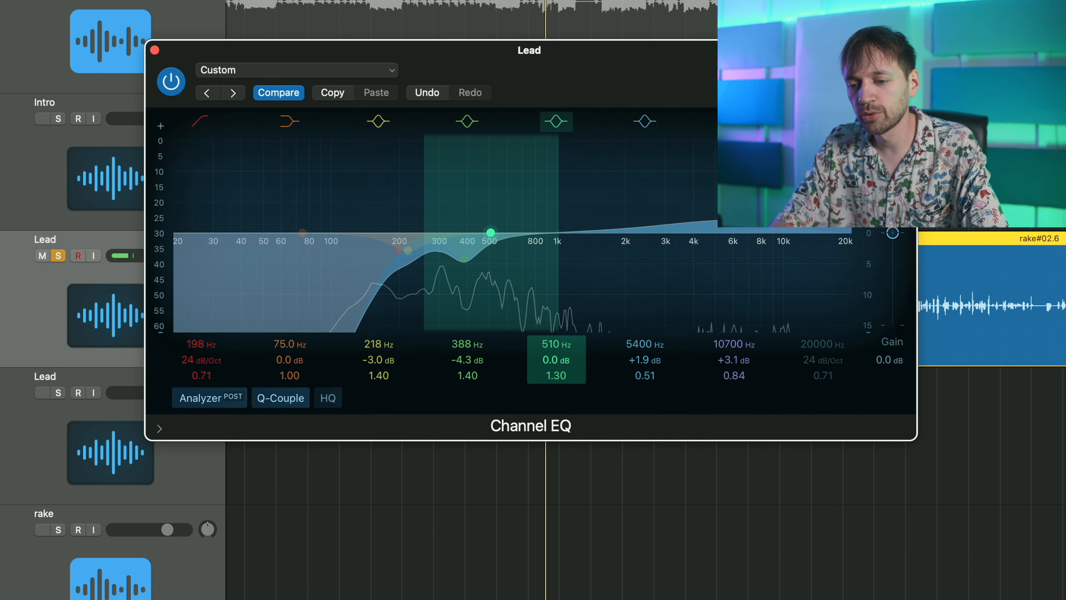
{"action": "left_click_drag", "start_coordinate": [556, 360], "coordinate": [557, 366]}
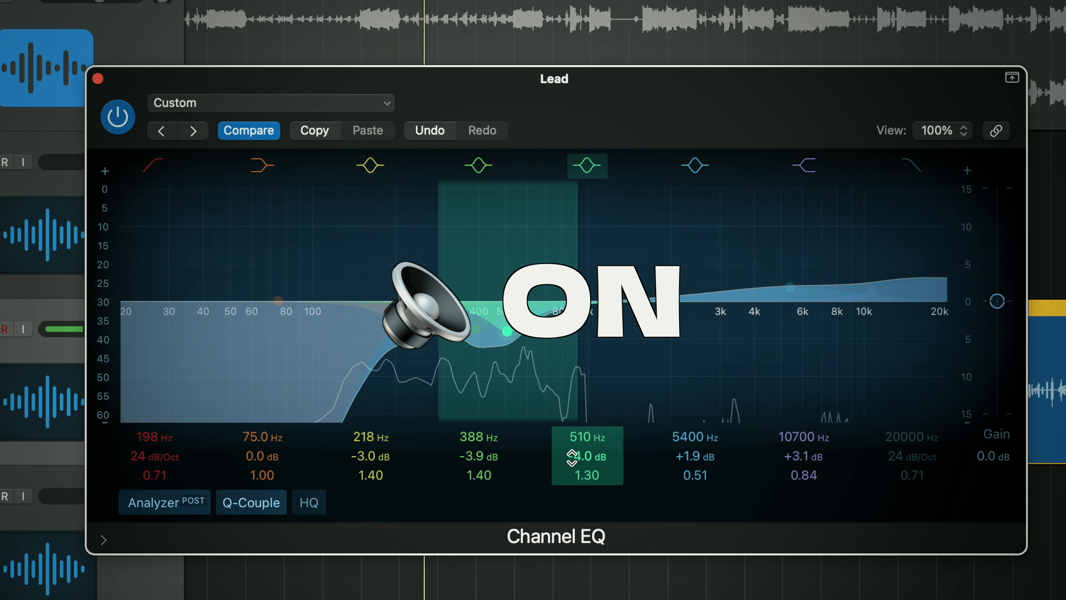
{"action": "left_click_drag", "start_coordinate": [487, 458], "coordinate": [488, 450]}
{"action": "left_click", "coordinate": [584, 439]}
{"action": "left_click_drag", "start_coordinate": [589, 456], "coordinate": [583, 432]}
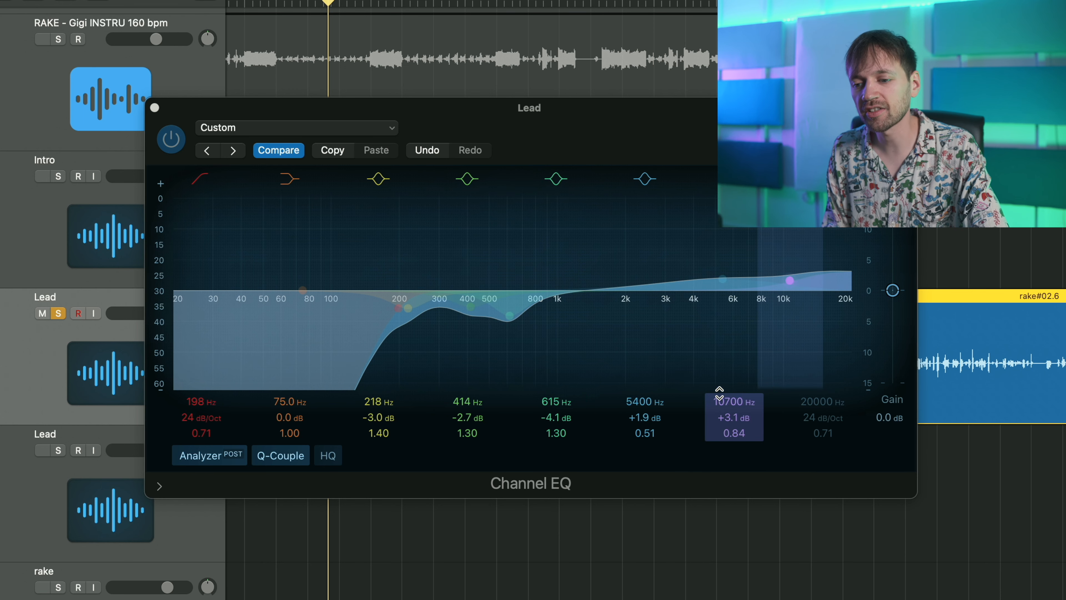
Exaggerate the 10700 Hz high shelf to +24.0 dB during playback and settle its gain at +3.7 dB.
{"action": "left_click_drag", "start_coordinate": [738, 406], "coordinate": [737, 393]}
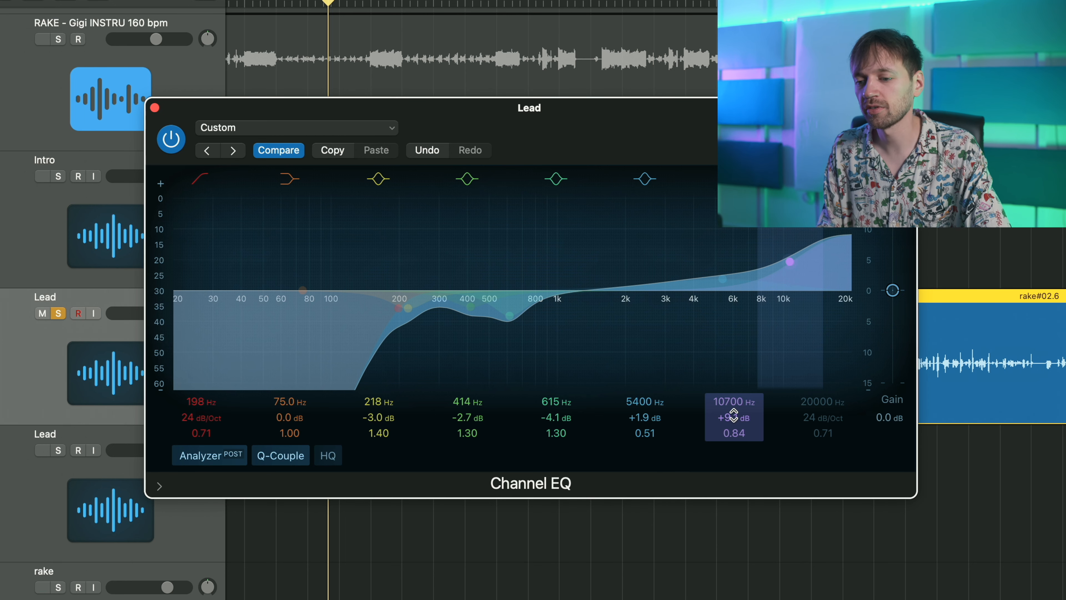
{"action": "key", "text": "space"}
{"action": "left_click_drag", "start_coordinate": [734, 416], "coordinate": [734, 356]}
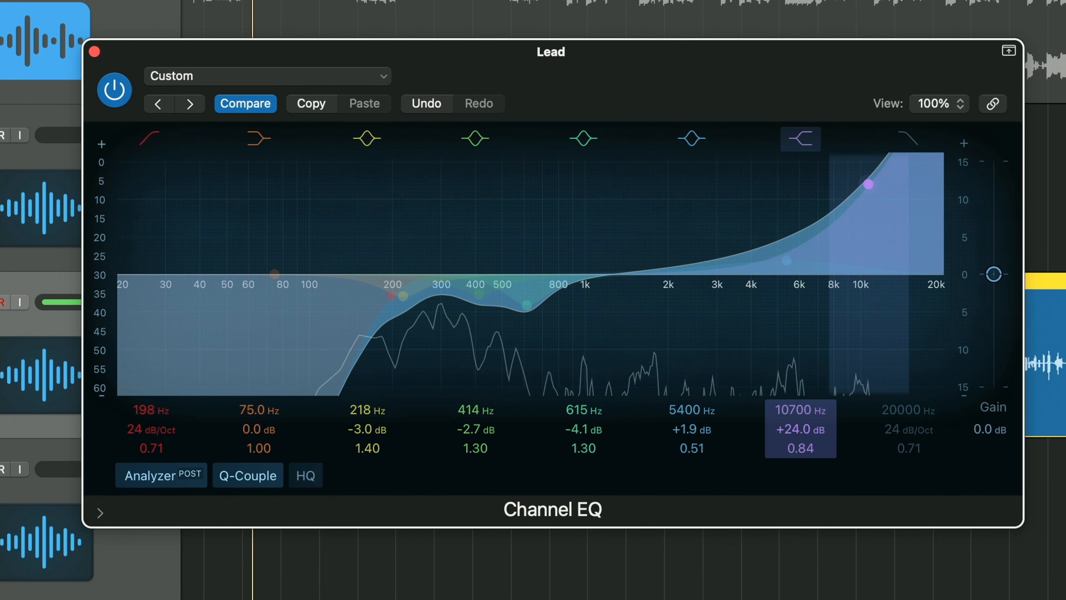
{"action": "left_click_drag", "start_coordinate": [800, 429], "coordinate": [801, 507]}
Boost the 5400 Hz band to +17.8 dB as a listening test and settle its gain at +2.1 dB.
{"action": "left_click", "coordinate": [692, 428]}
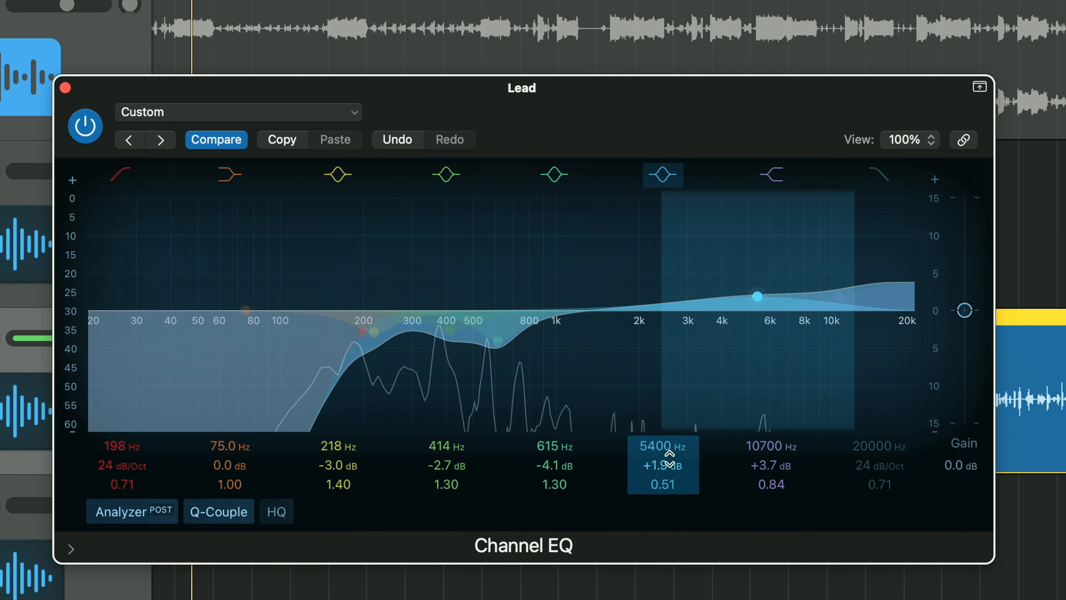
{"action": "left_click_drag", "start_coordinate": [645, 360], "coordinate": [645, 329]}
{"action": "left_click_drag", "start_coordinate": [757, 228], "coordinate": [757, 181]}
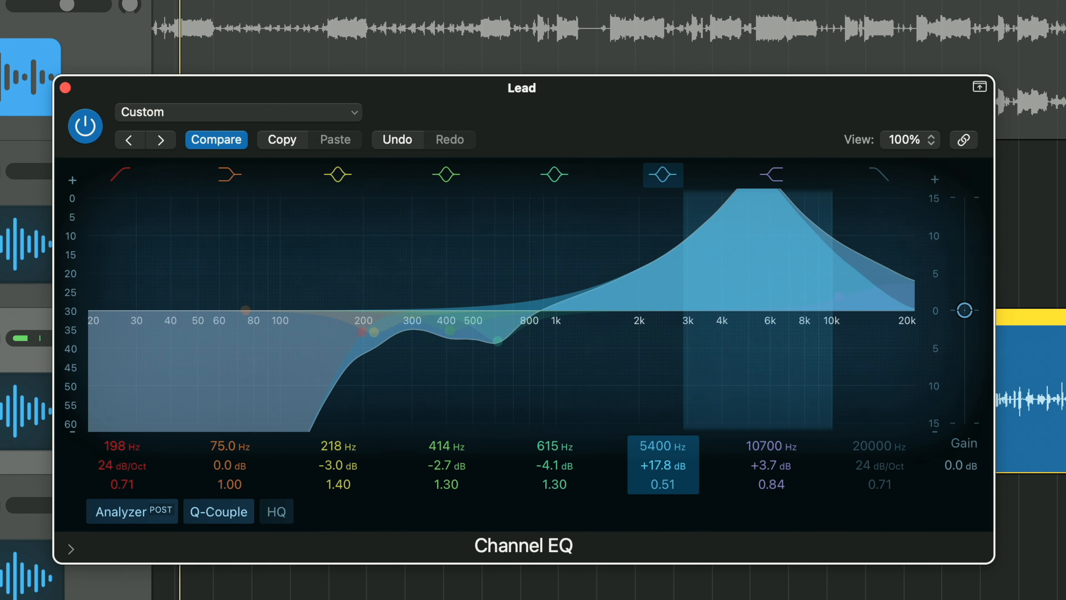
{"action": "left_click_drag", "start_coordinate": [649, 356], "coordinate": [649, 358]}
{"action": "left_click_drag", "start_coordinate": [667, 463], "coordinate": [668, 517]}
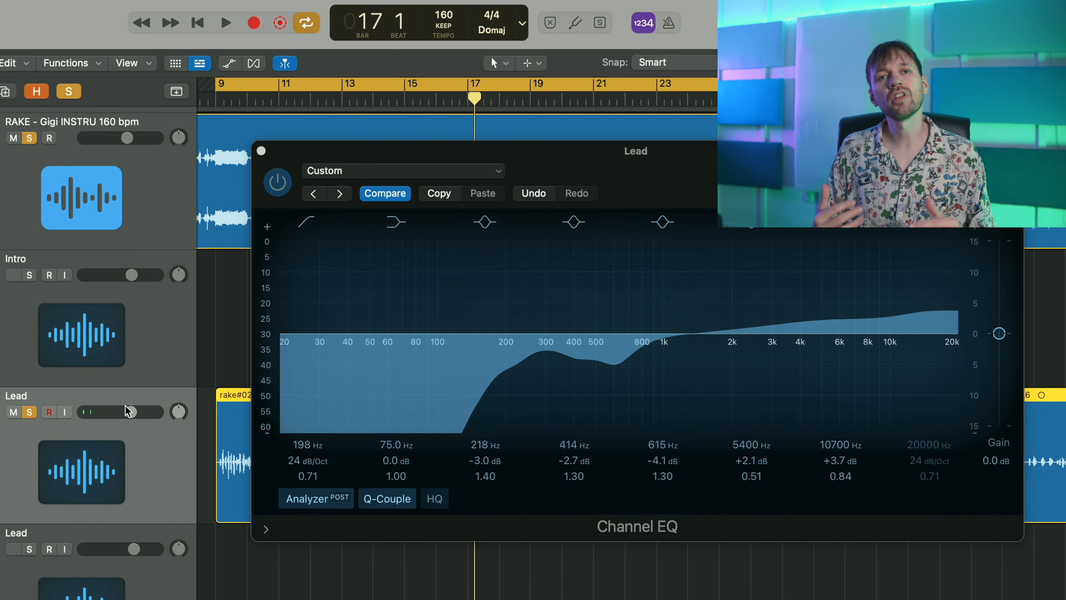
Play the lead vocal and set DeEsser 2's threshold to -5.5 dB and its max reduction to 7.5 dB.
{"action": "key", "text": "space"}
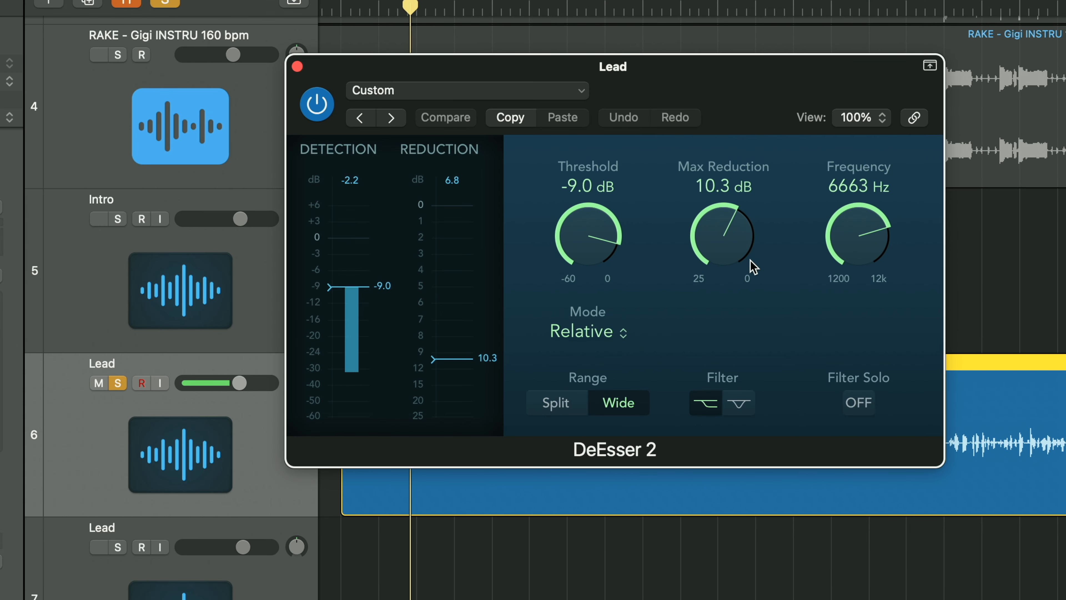
{"action": "left_click_drag", "start_coordinate": [731, 236], "coordinate": [717, 226]}
{"action": "left_click_drag", "start_coordinate": [615, 243], "coordinate": [612, 241]}
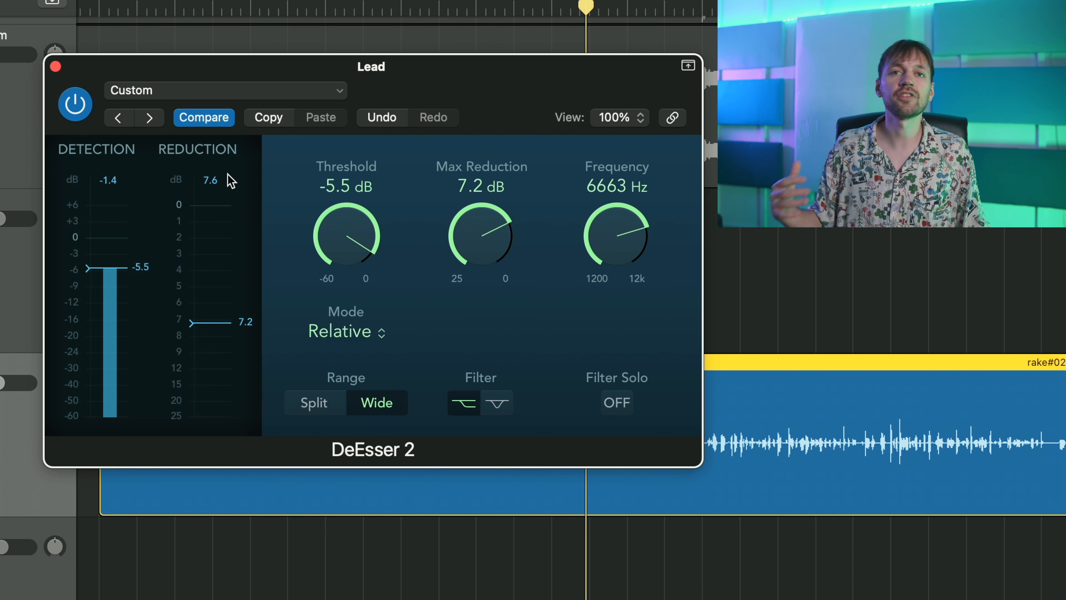
{"action": "left_click_drag", "start_coordinate": [464, 237], "coordinate": [457, 257]}
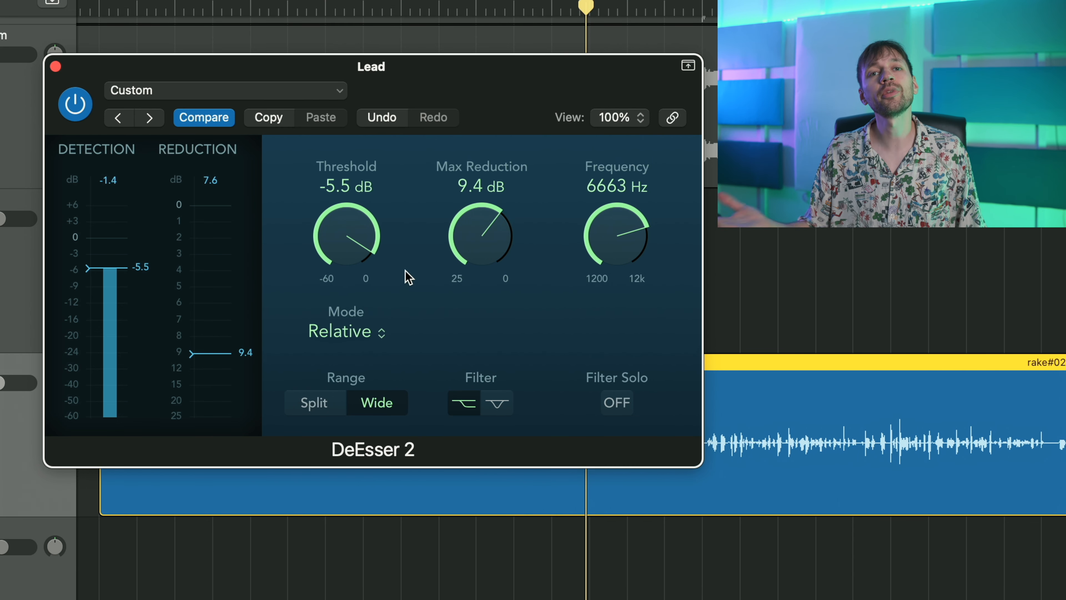
{"action": "left_click_drag", "start_coordinate": [458, 219], "coordinate": [458, 212]}
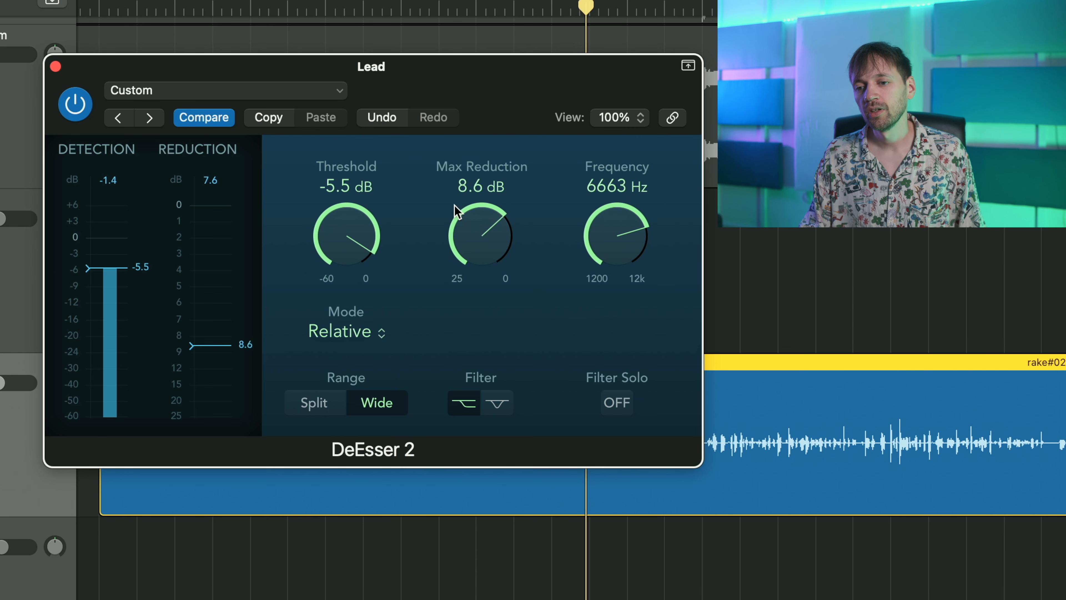
{"action": "left_click_drag", "start_coordinate": [471, 263], "coordinate": [471, 246]}
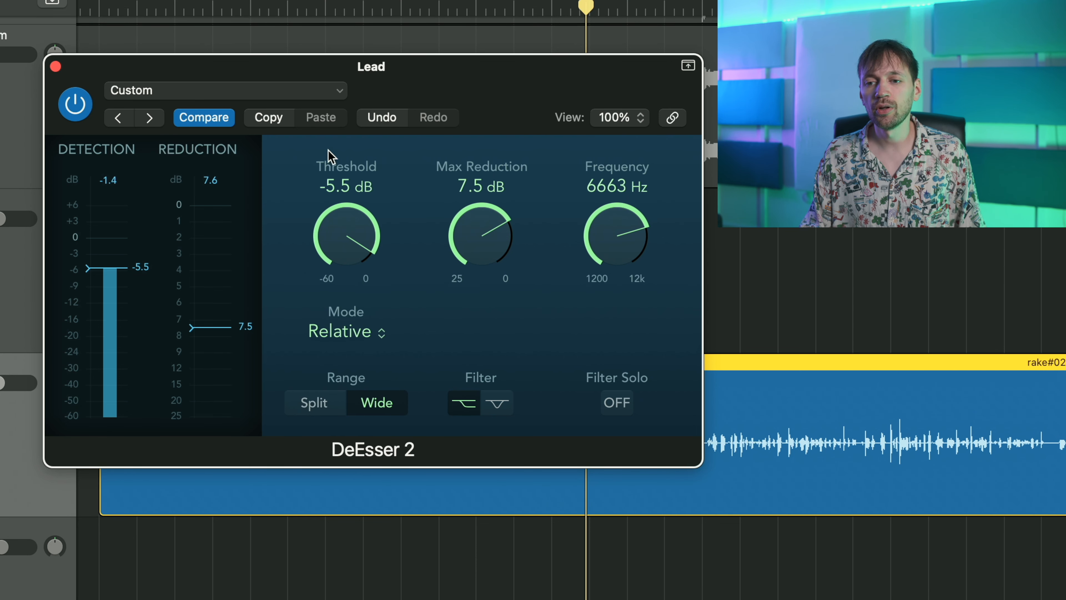
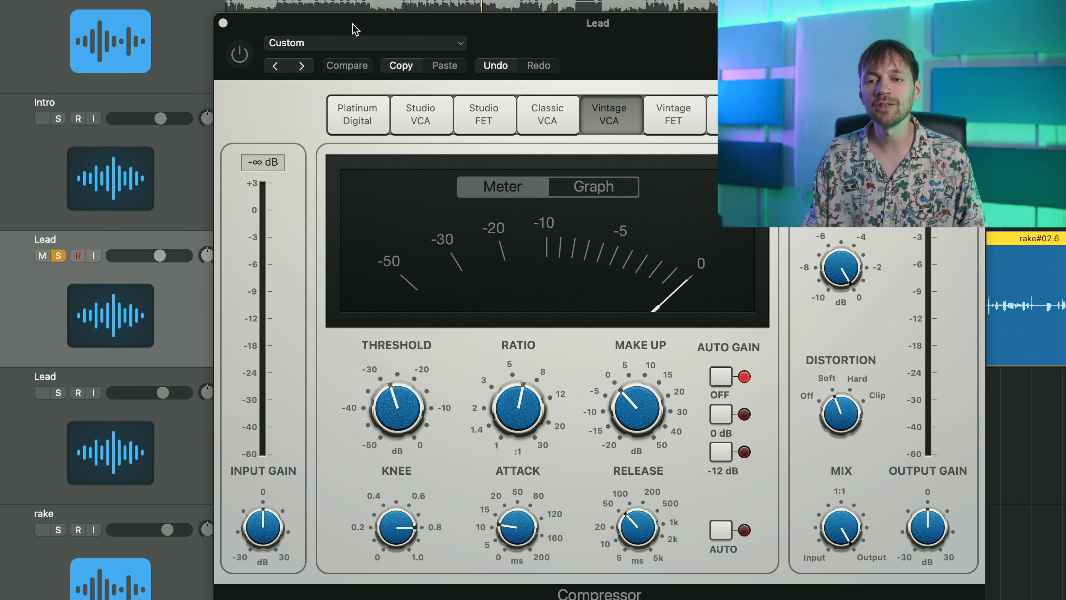
Reposition the Lead track's Vintage VCA Compressor window, audition the vocal, and raise the compressor's ratio slightly.
{"action": "left_click_drag", "start_coordinate": [578, 39], "coordinate": [545, 13]}
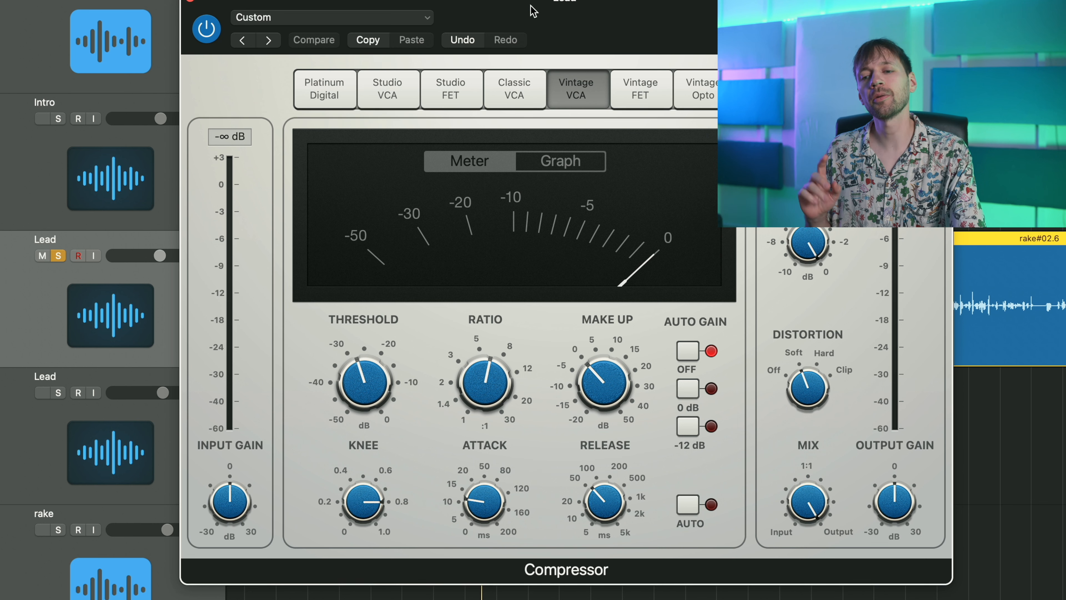
{"action": "key", "text": "space"}
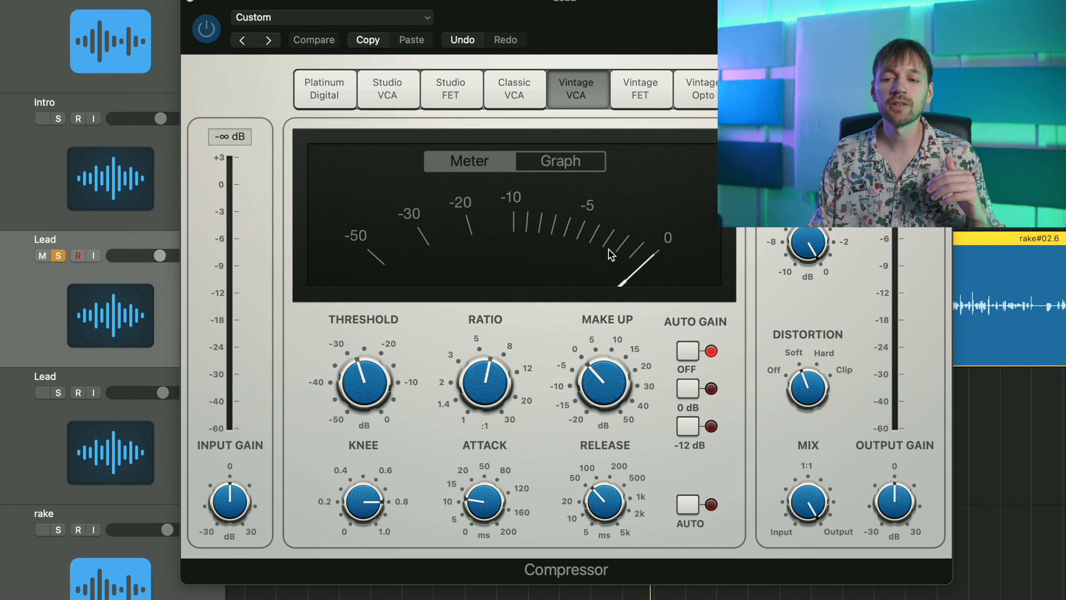
{"action": "left_click_drag", "start_coordinate": [484, 405], "coordinate": [485, 402]}
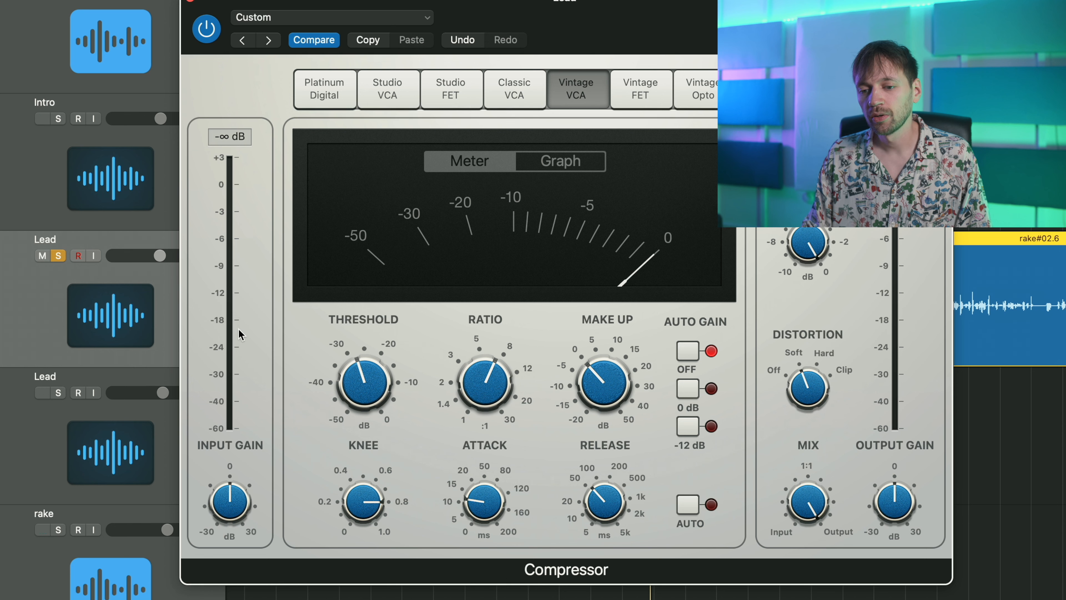
Sweep the compressor's threshold down close to -50 dB during playback, and settle it between -30 and -20 dB.
{"action": "key", "text": "space"}
{"action": "left_click_drag", "start_coordinate": [358, 390], "coordinate": [320, 526]}
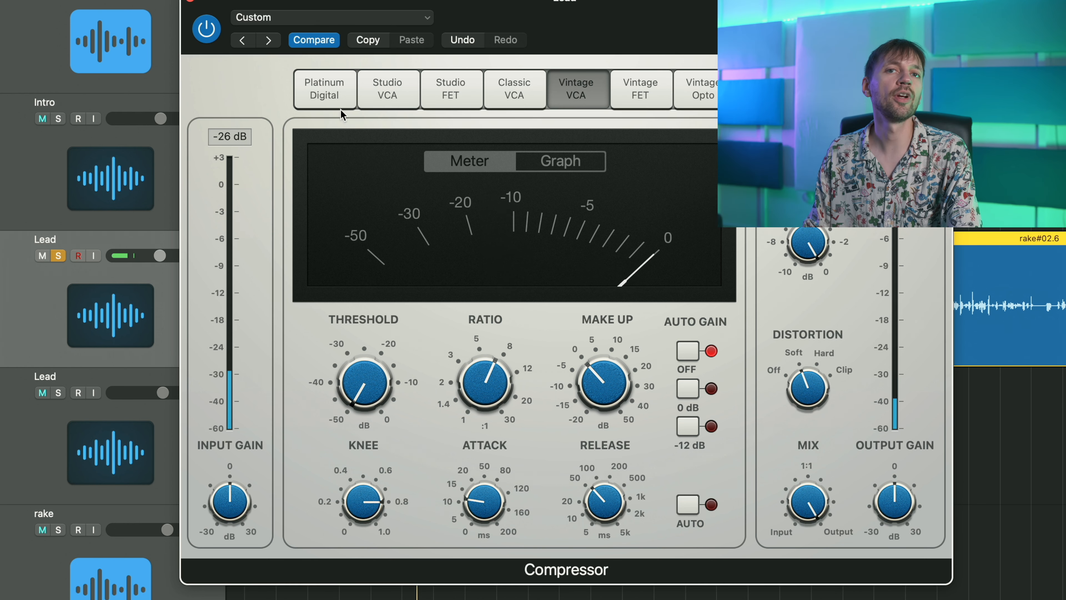
{"action": "left_click_drag", "start_coordinate": [364, 387], "coordinate": [355, 311]}
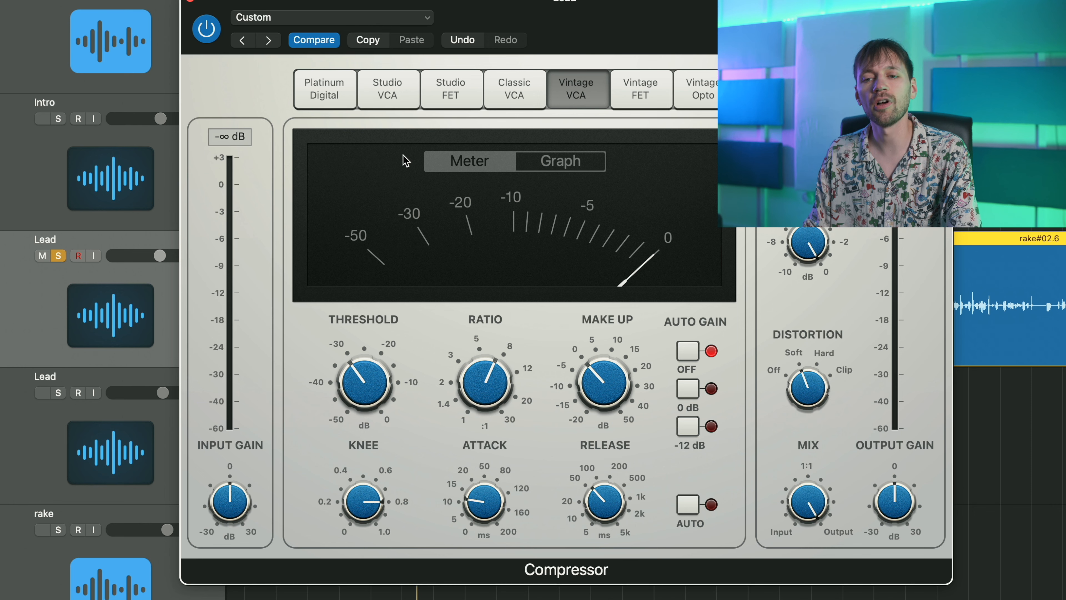
{"action": "left_click_drag", "start_coordinate": [386, 392], "coordinate": [375, 366]}
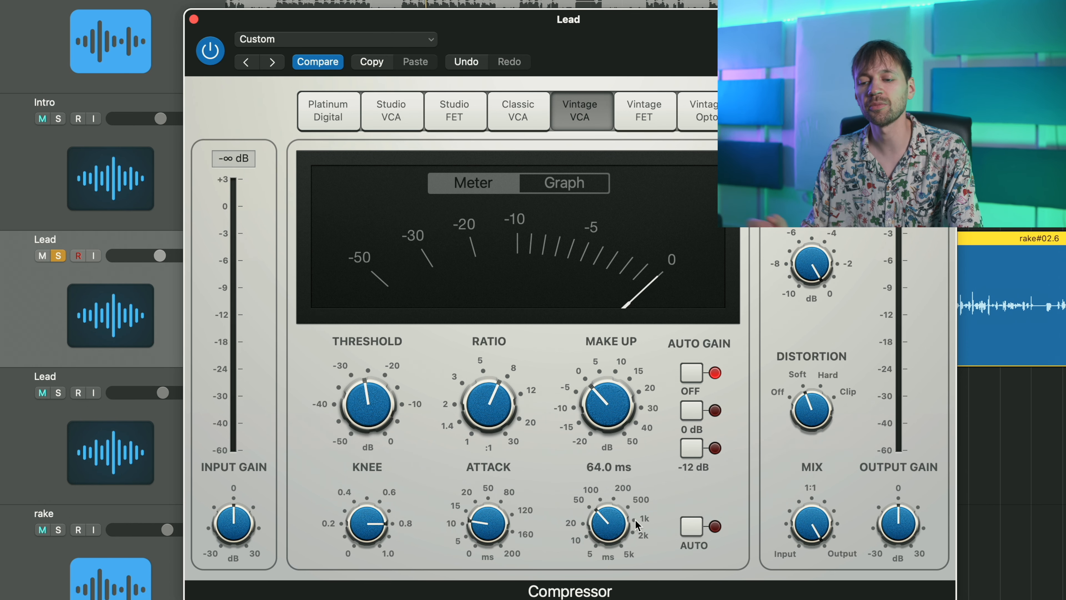
{"action": "key", "text": "space"}
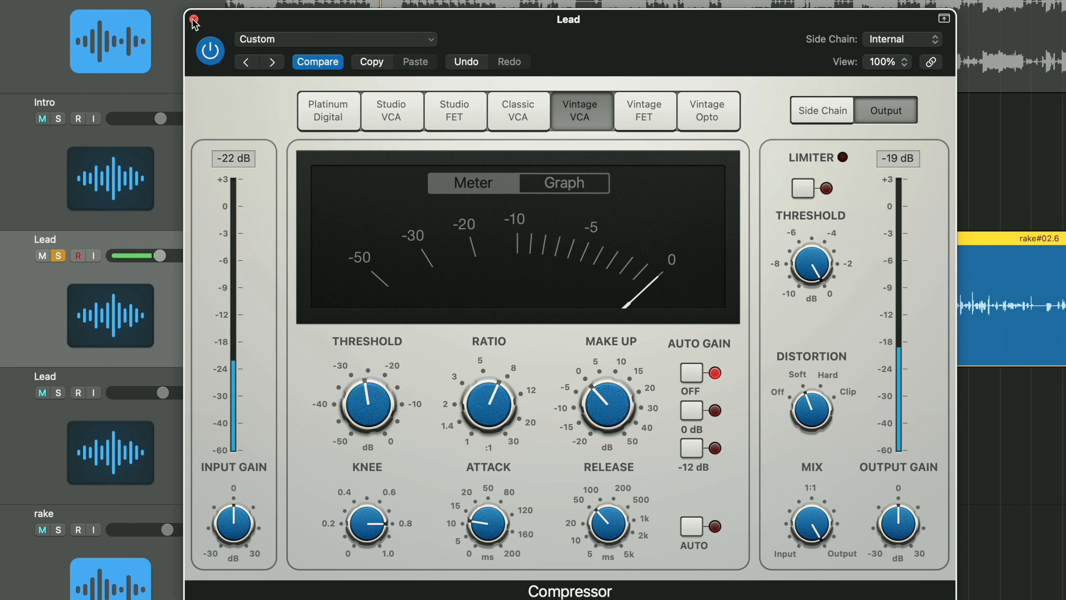
Switch from the Vintage VCA to the Lead track's Vintage Opto Compressor, enable and audition it, and solo the instrumental alongside the vocal.
{"action": "left_click", "coordinate": [193, 20]}
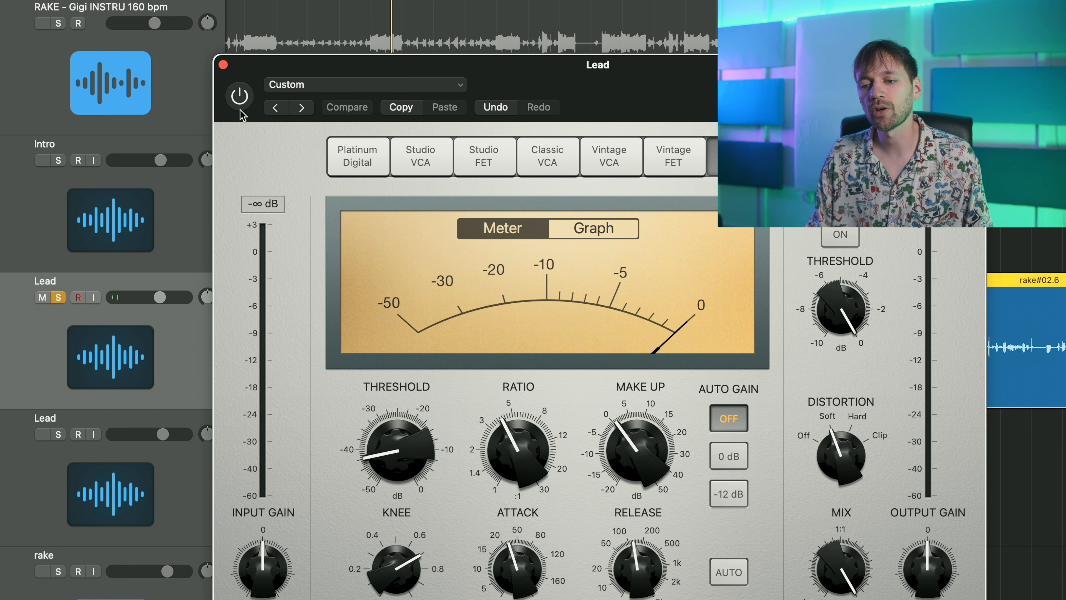
{"action": "left_click_drag", "start_coordinate": [466, 77], "coordinate": [434, 28]}
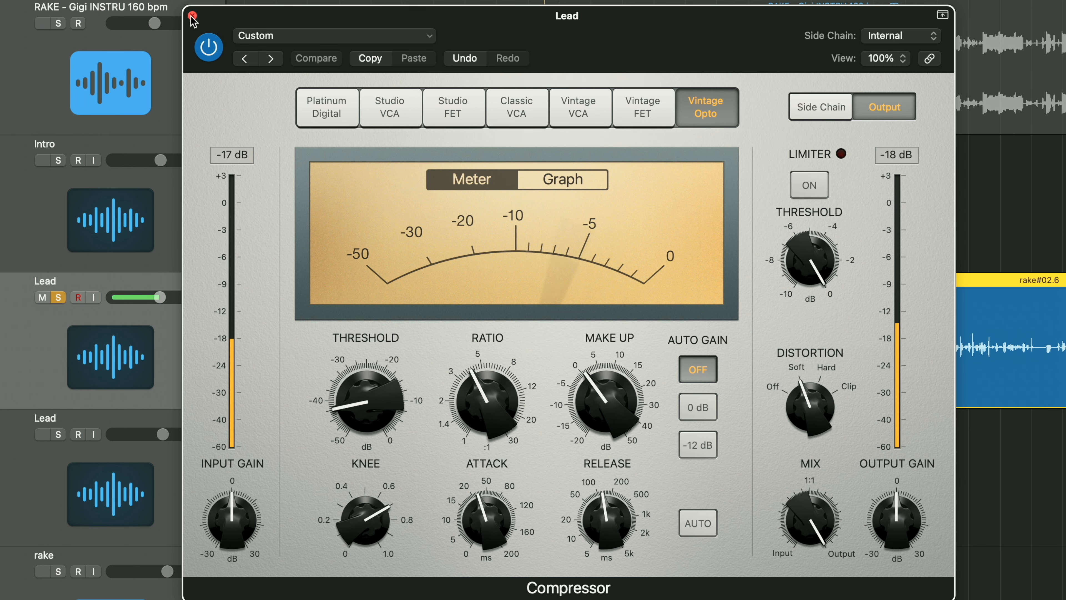
{"action": "left_click", "coordinate": [58, 23]}
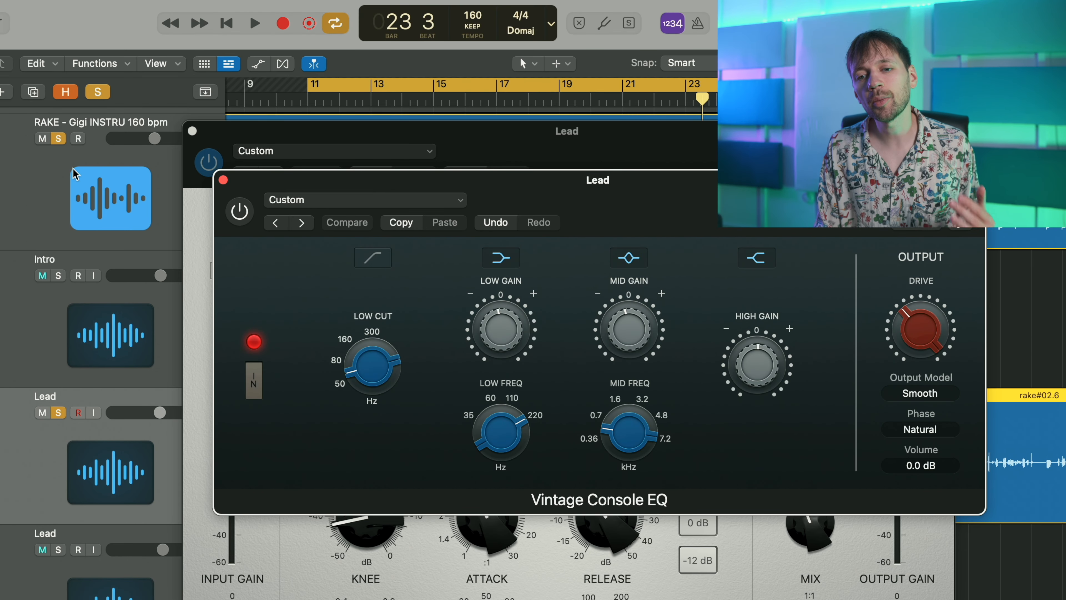
Close the Compressor behind the Vintage Console EQ and look up the Vintage EQ Collection among the EQ plug-ins.
{"action": "left_click_drag", "start_coordinate": [264, 185], "coordinate": [214, 148]}
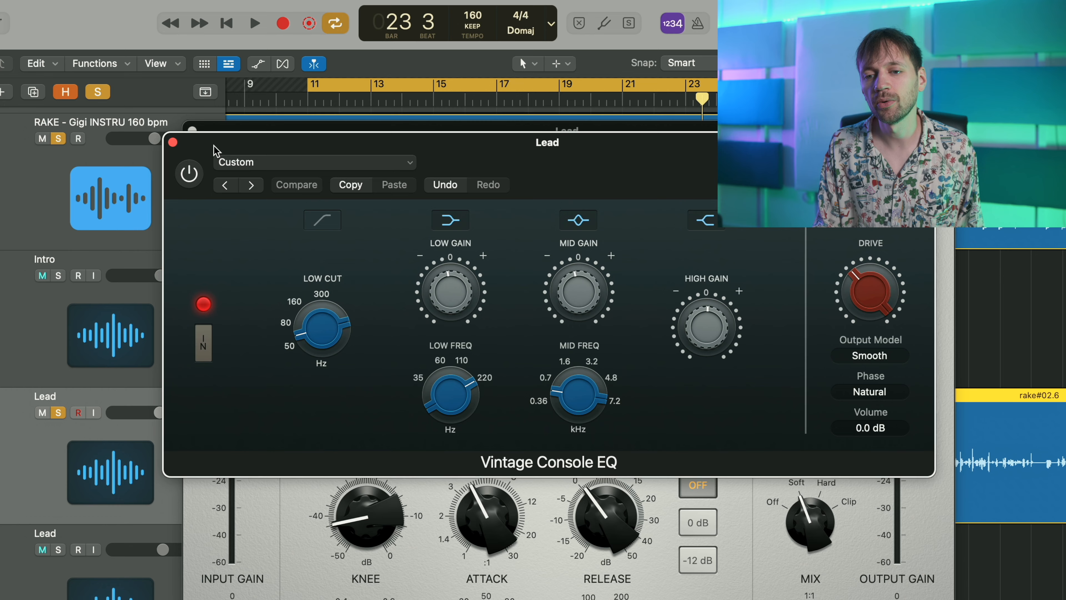
{"action": "left_click", "coordinate": [193, 130]}
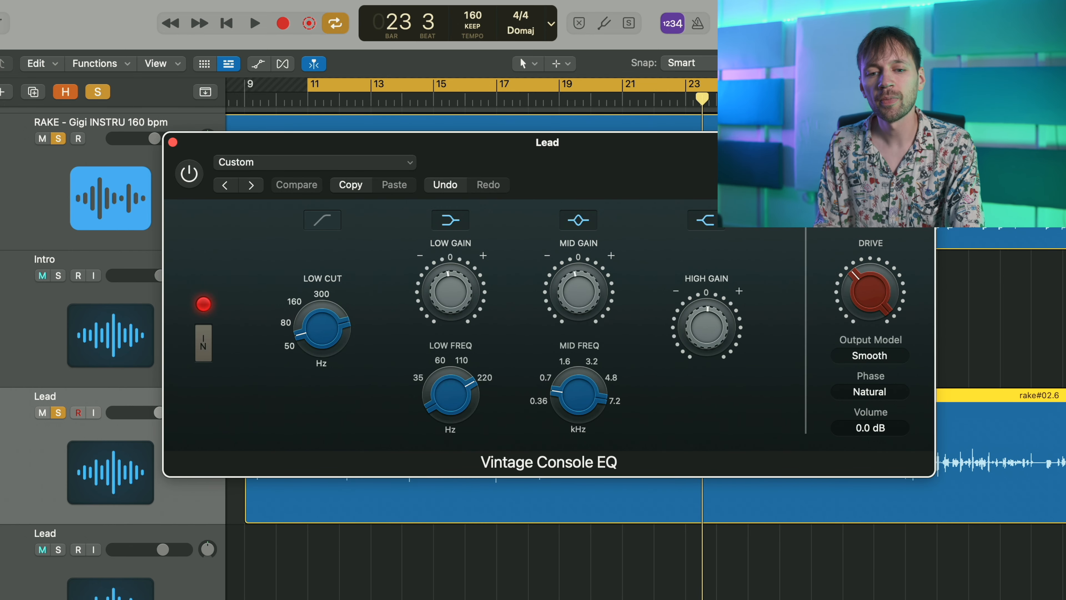
{"action": "left_click", "coordinate": [58, 225]}
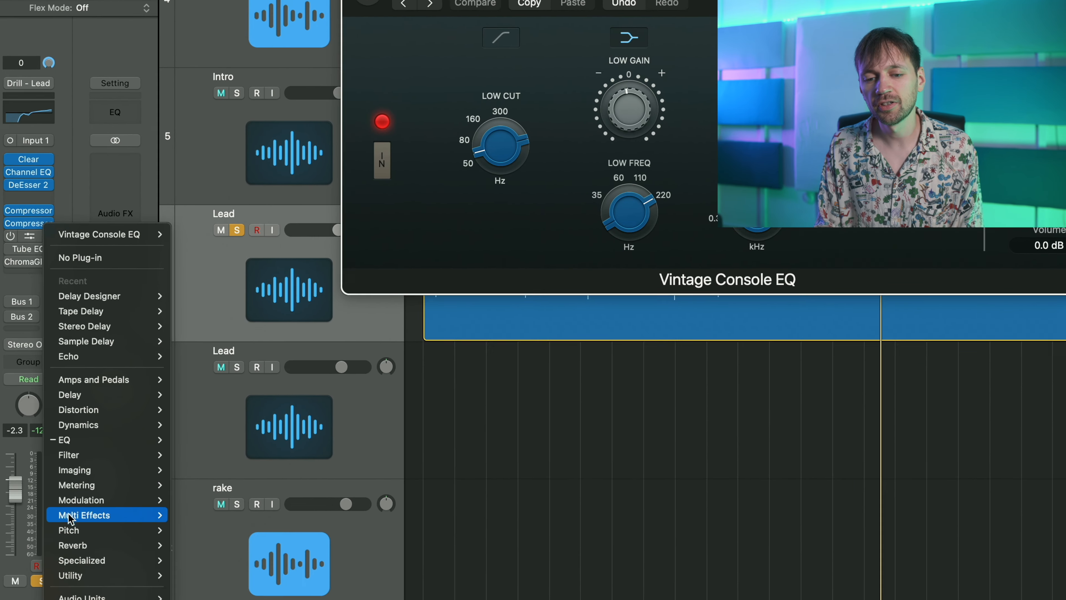
{"action": "mouse_move", "coordinate": [91, 428]}
{"action": "scroll", "coordinate": [245, 552], "scroll_direction": "down", "scroll_amount": 3}
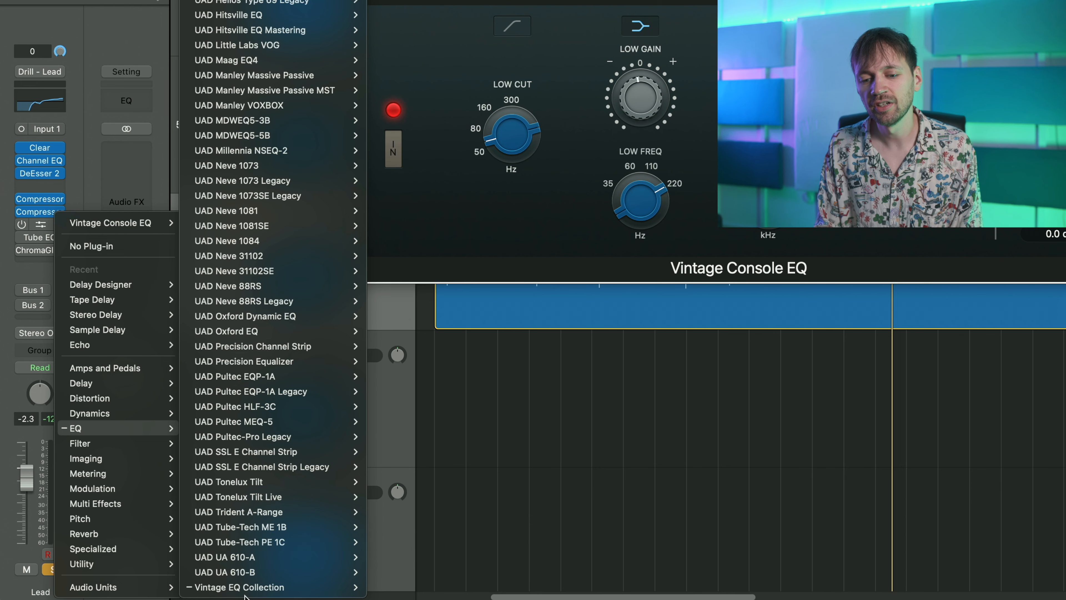
{"action": "mouse_move", "coordinate": [247, 588]}
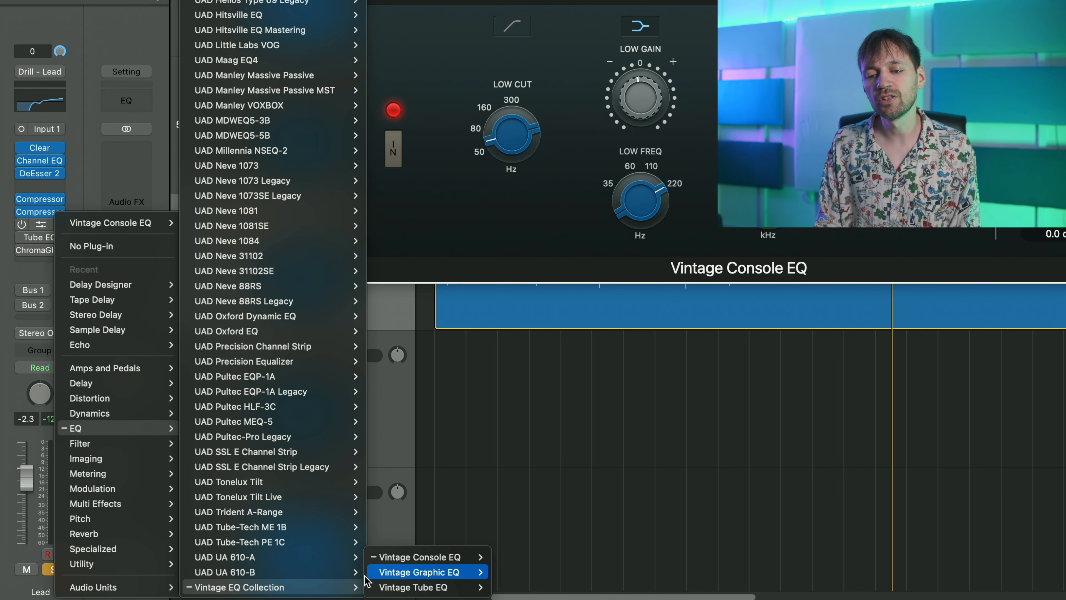
{"action": "left_click", "coordinate": [570, 247]}
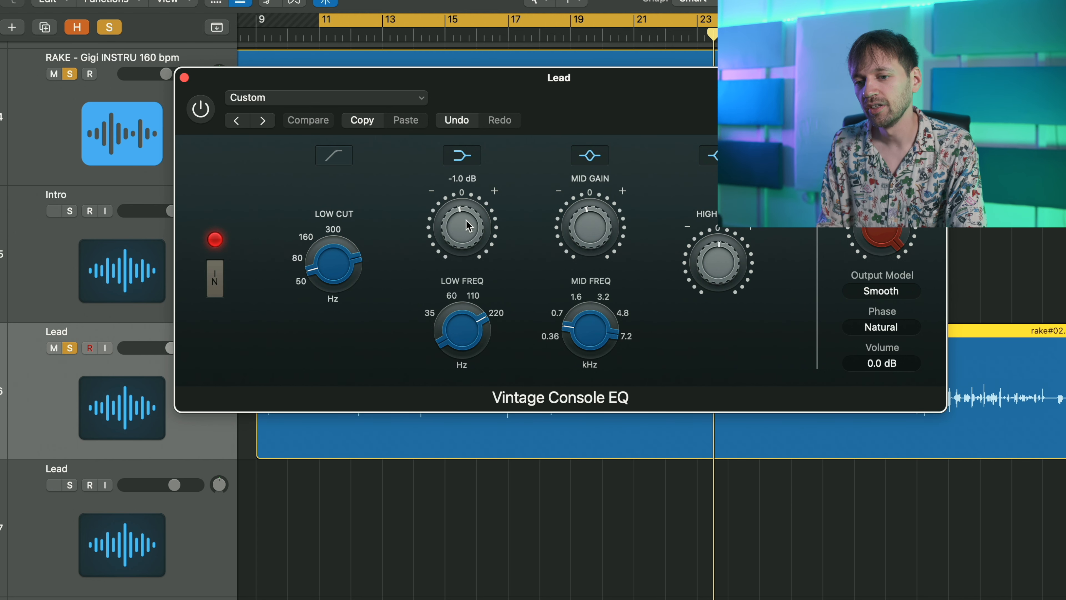
Play the lead vocal with the Vintage Console EQ bypassed, comparing it with and without the instrumental.
{"action": "key", "text": "space"}
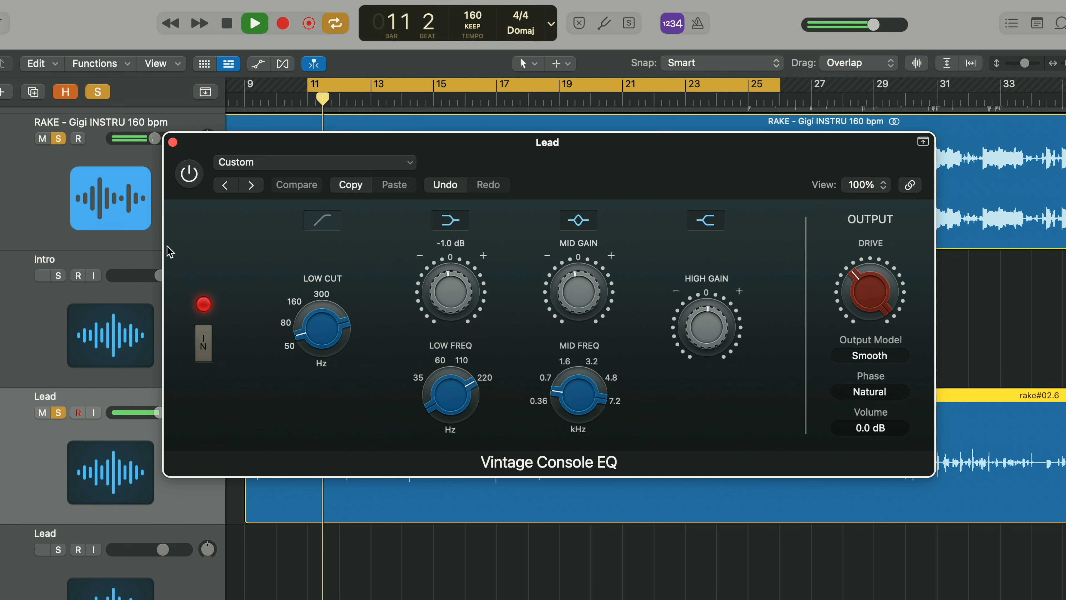
{"action": "left_click", "coordinate": [70, 75]}
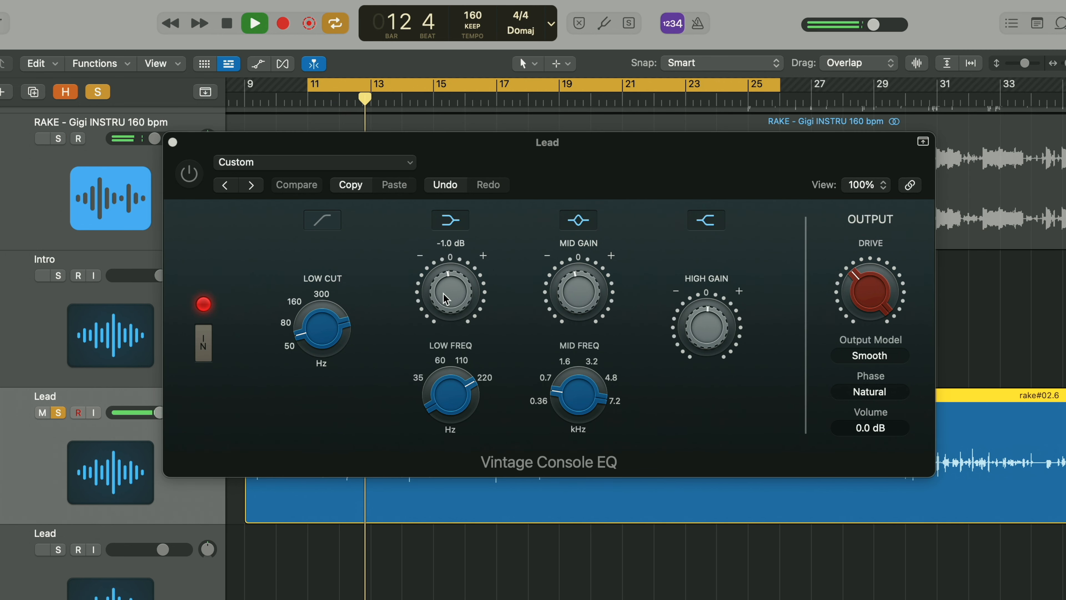
{"action": "left_click", "coordinate": [58, 138]}
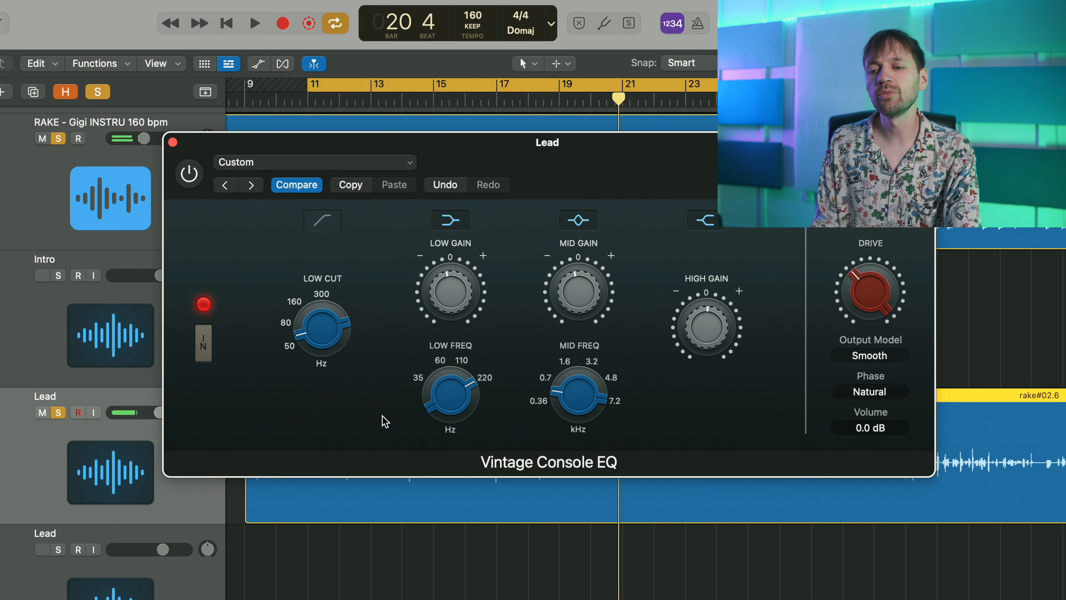
With the Vintage Console EQ enabled, adjust the low gain during playback and settle the mid gain at -1.1 dB.
{"action": "mouse_move", "coordinate": [567, 390]}
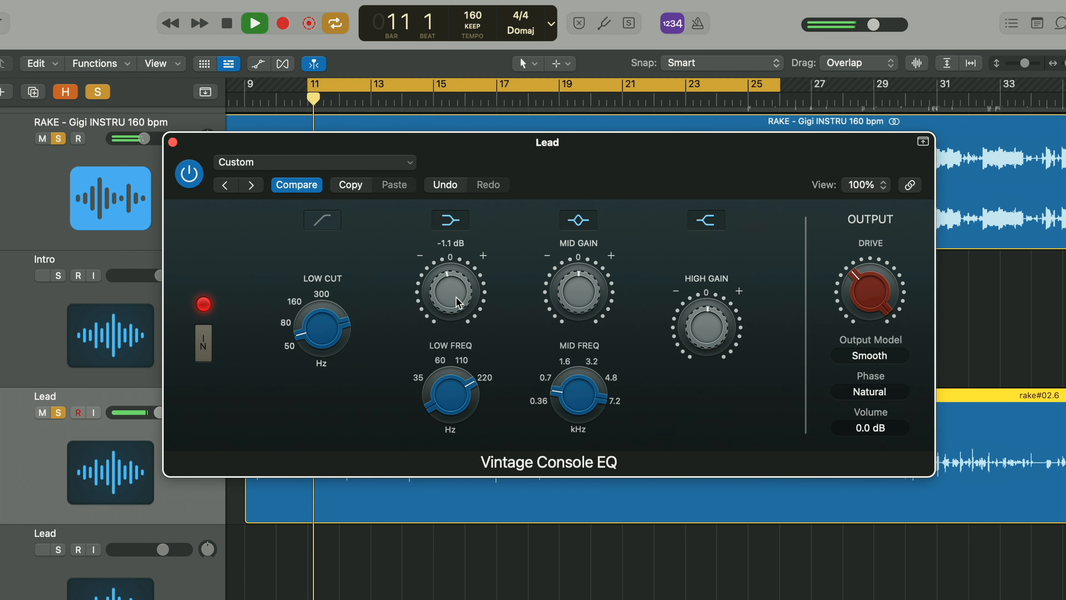
{"action": "left_click_drag", "start_coordinate": [450, 268], "coordinate": [420, 328]}
{"action": "left_click_drag", "start_coordinate": [573, 290], "coordinate": [552, 339]}
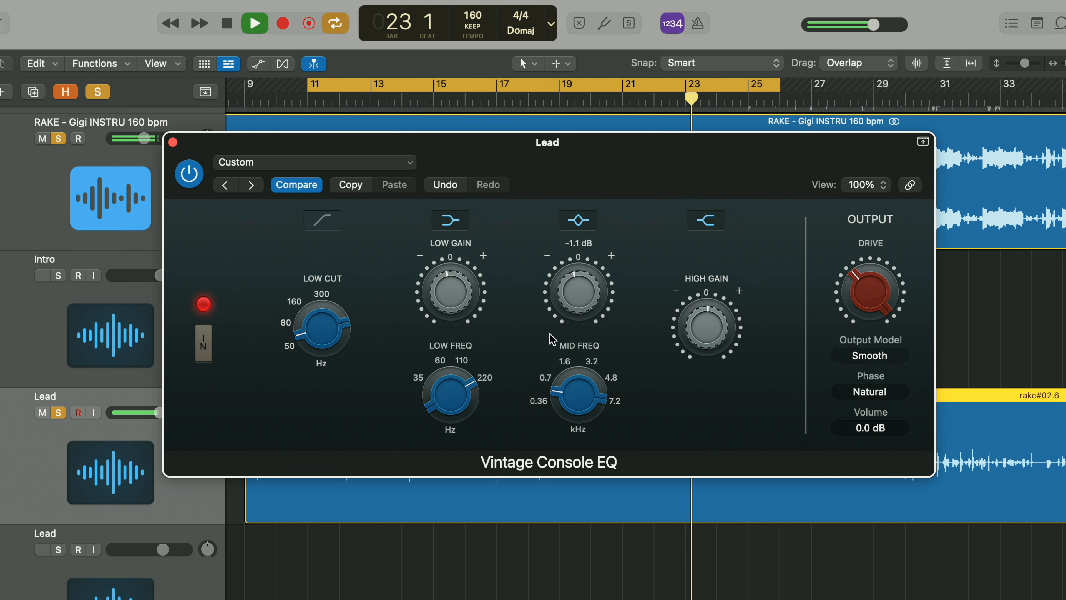
{"action": "mouse_move", "coordinate": [586, 299]}
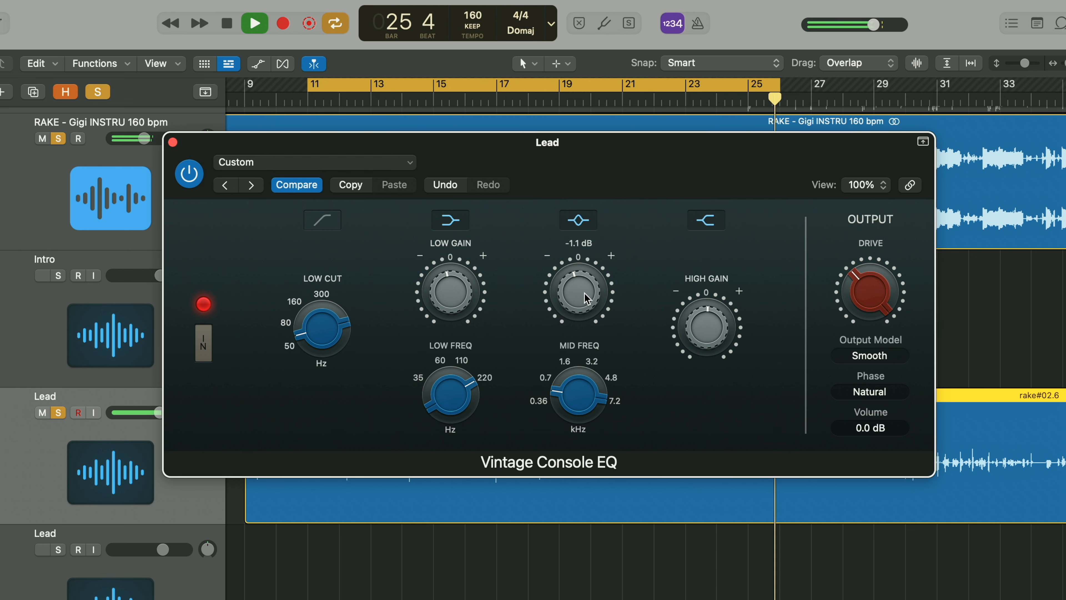
{"action": "key", "text": "space"}
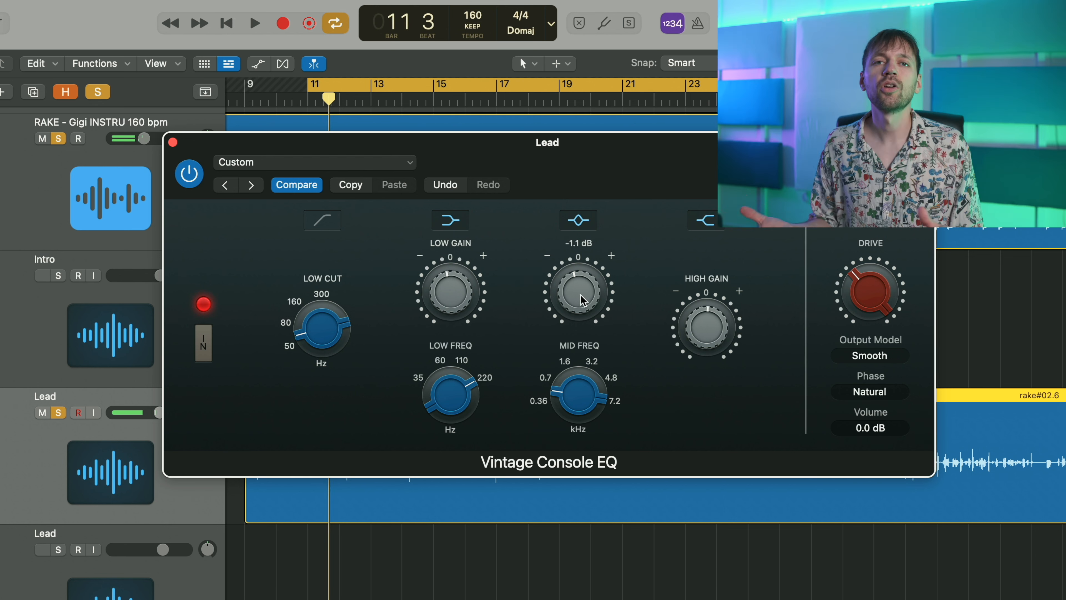
Review the Lead track's Channel EQ curve, and close both the Channel EQ and the Vintage Console EQ.
{"action": "mouse_move", "coordinate": [453, 301]}
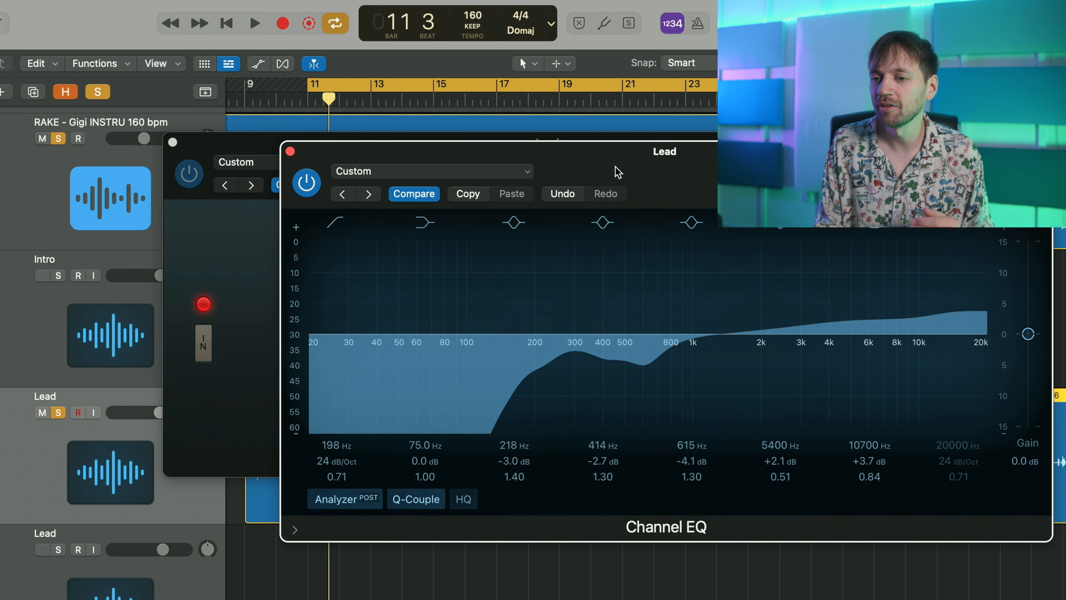
{"action": "left_click_drag", "start_coordinate": [616, 171], "coordinate": [545, 147]}
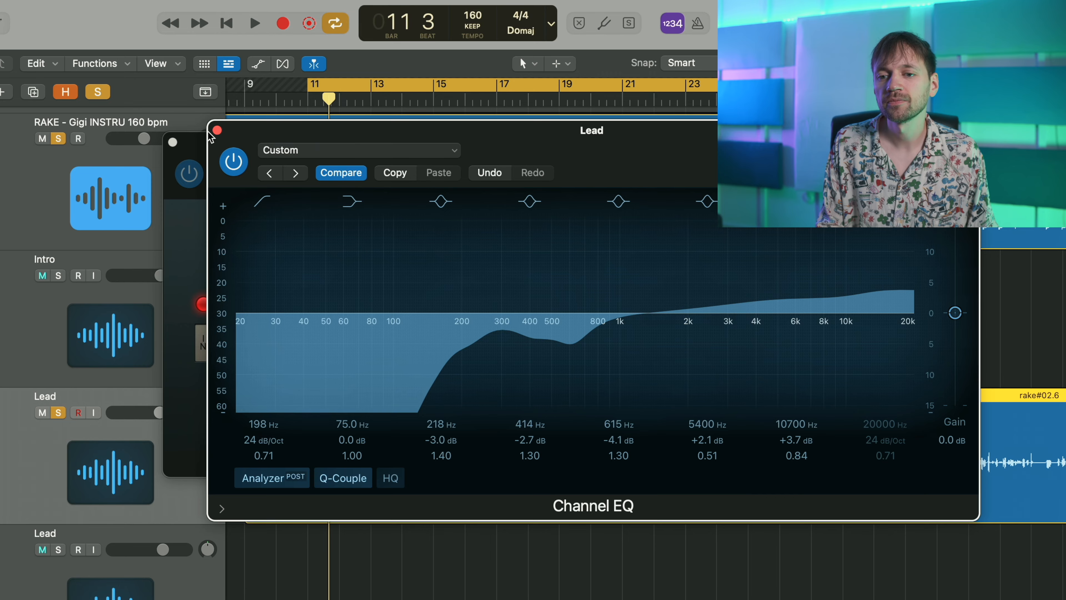
{"action": "left_click", "coordinate": [218, 130]}
{"action": "left_click", "coordinate": [173, 142]}
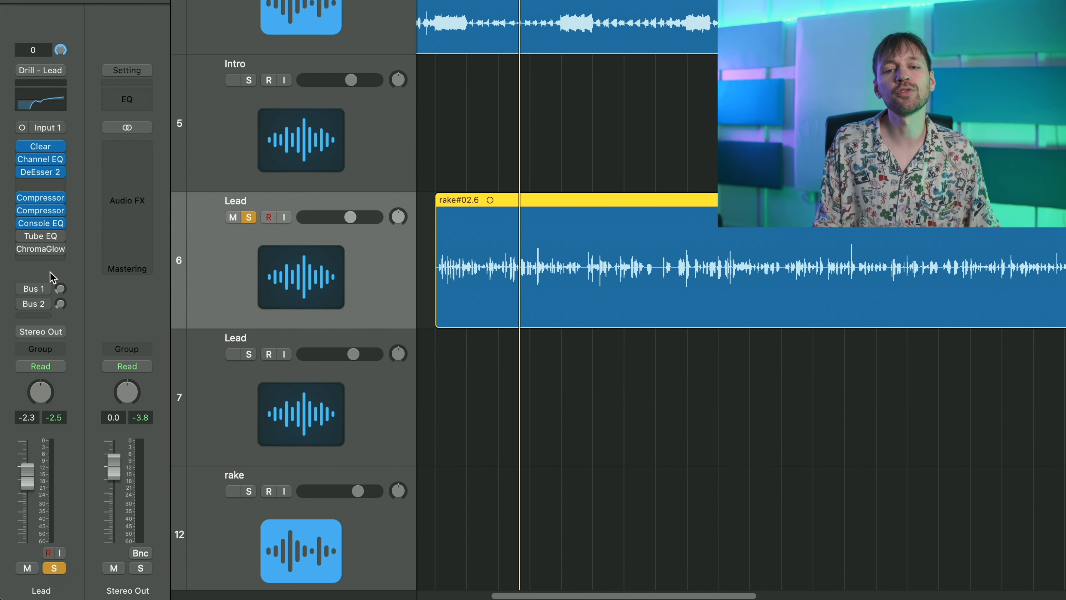
Open the Lead track's Vintage Tube EQ and look up where it sits in the Vintage EQ Collection.
{"action": "left_click", "coordinate": [44, 236]}
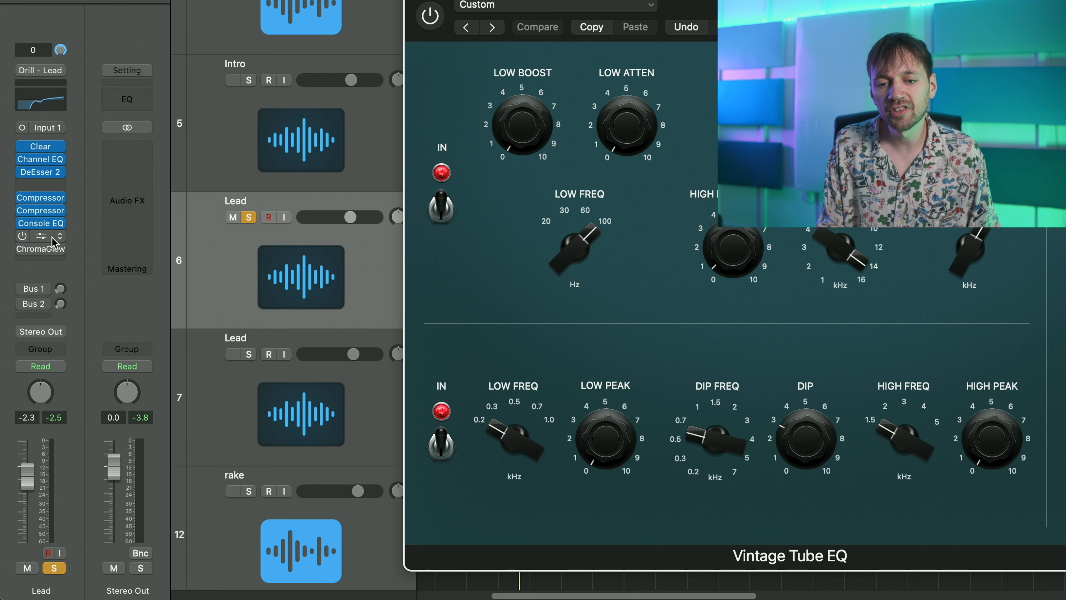
{"action": "left_click", "coordinate": [57, 238]}
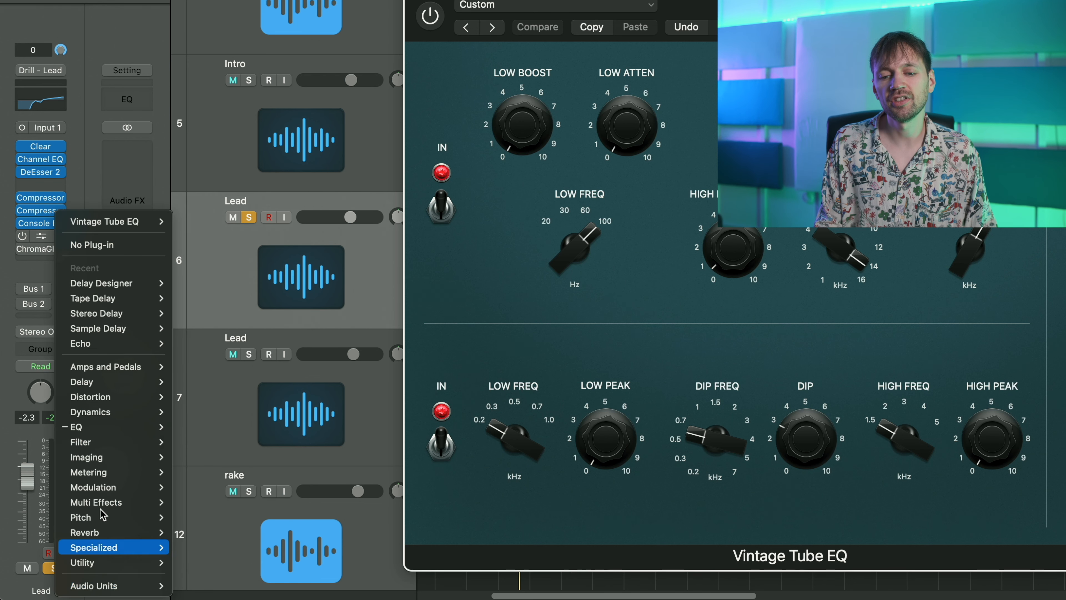
{"action": "mouse_move", "coordinate": [126, 427]}
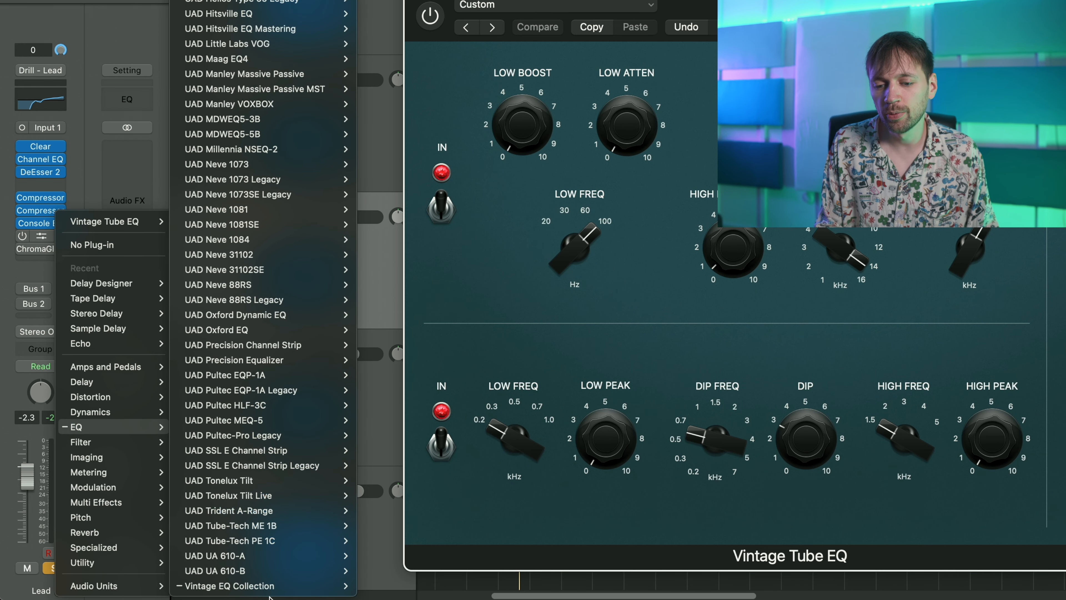
{"action": "mouse_move", "coordinate": [277, 588]}
{"action": "mouse_move", "coordinate": [427, 588]}
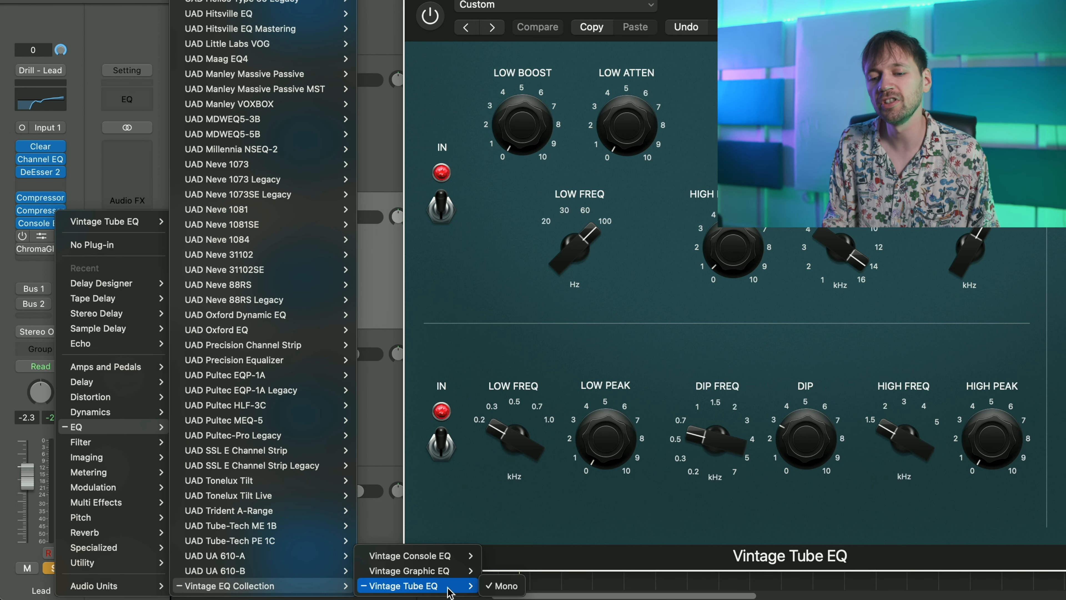
{"action": "key", "text": "Escape"}
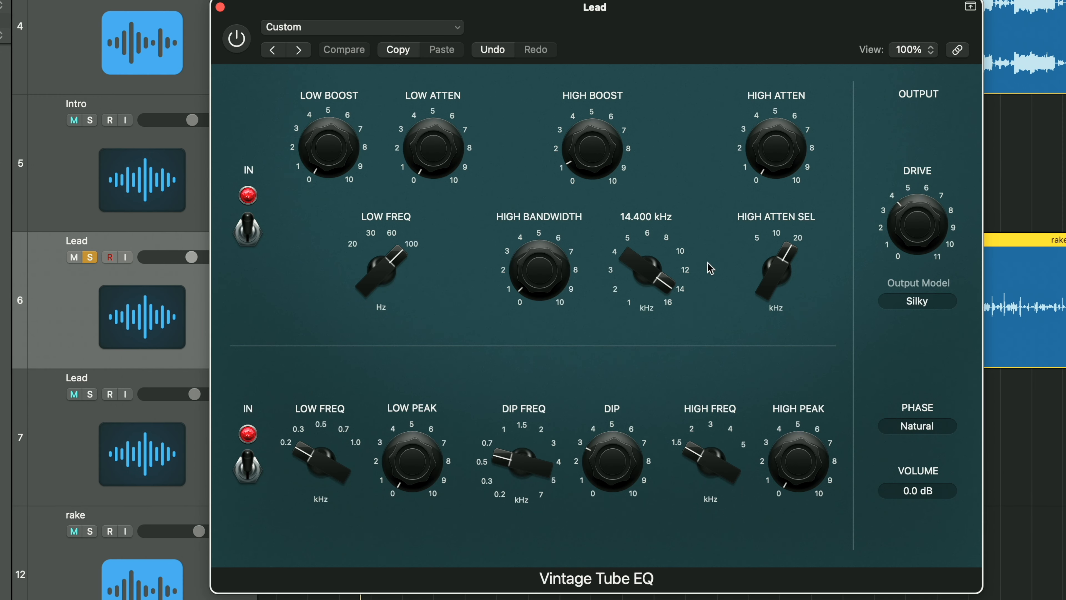
Test the Vintage Tube EQ during playback with a high boost up to 8.9, settled near 1, and a dip of 5.7.
{"action": "left_click_drag", "start_coordinate": [611, 181], "coordinate": [607, 137]}
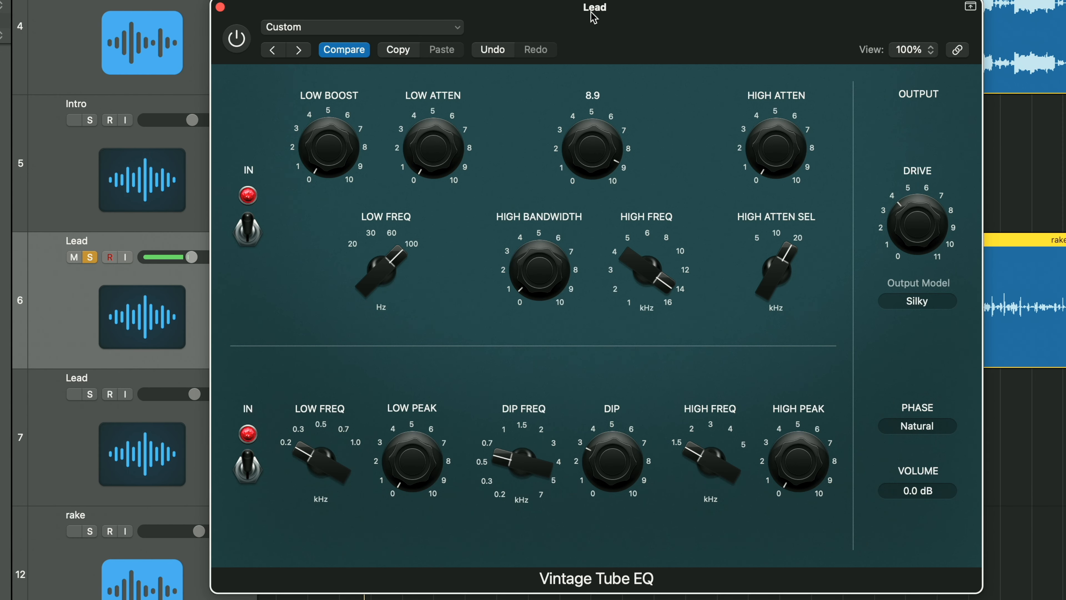
{"action": "left_click_drag", "start_coordinate": [221, 22], "coordinate": [224, 26]}
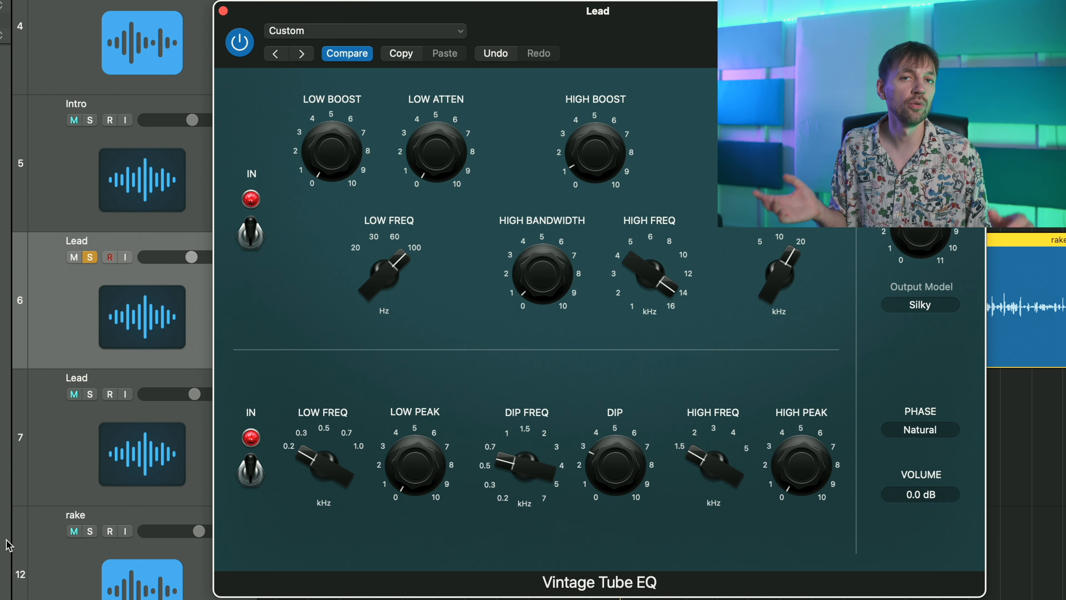
{"action": "mouse_move", "coordinate": [623, 476]}
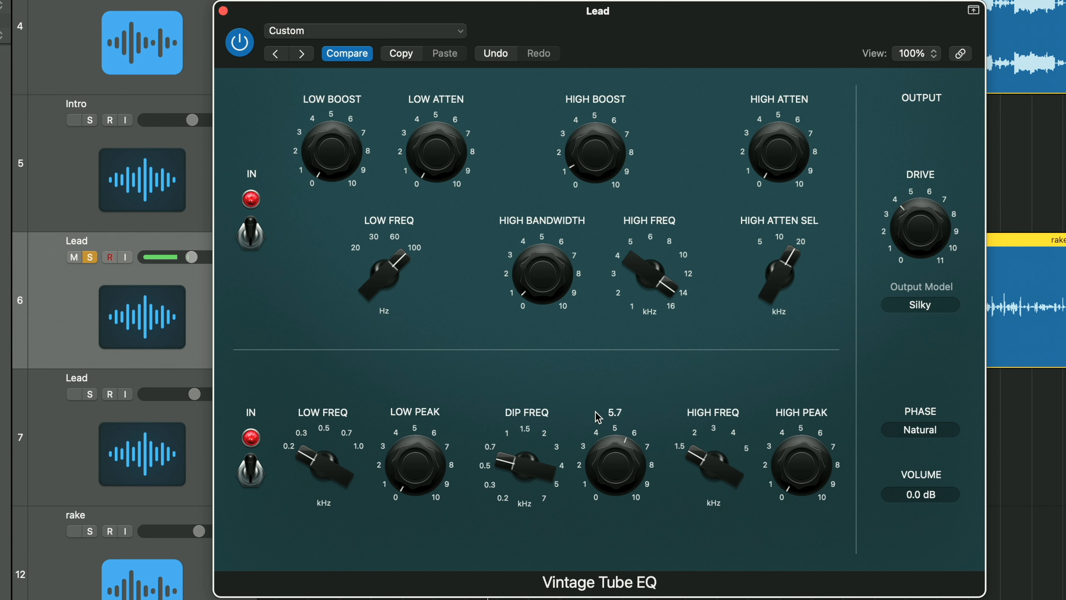
{"action": "left_click_drag", "start_coordinate": [592, 504], "coordinate": [585, 458]}
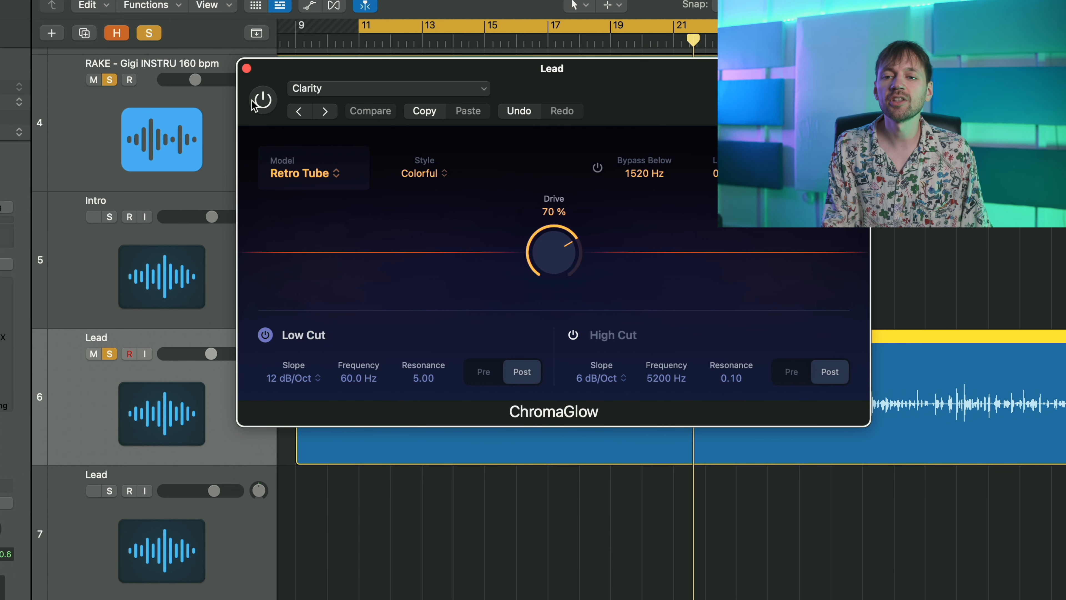
Enable ChromaGlow on the Lead track and sweep its drive during playback, settling it at 60%.
{"action": "left_click", "coordinate": [268, 106]}
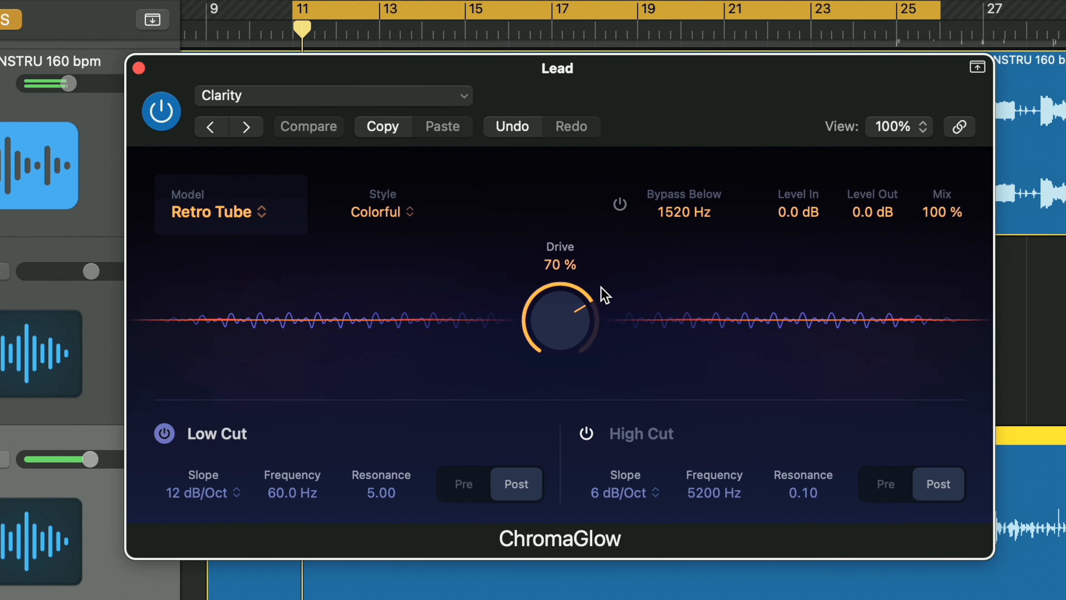
{"action": "left_click_drag", "start_coordinate": [555, 260], "coordinate": [526, 118]}
{"action": "left_click_drag", "start_coordinate": [554, 324], "coordinate": [550, 460]}
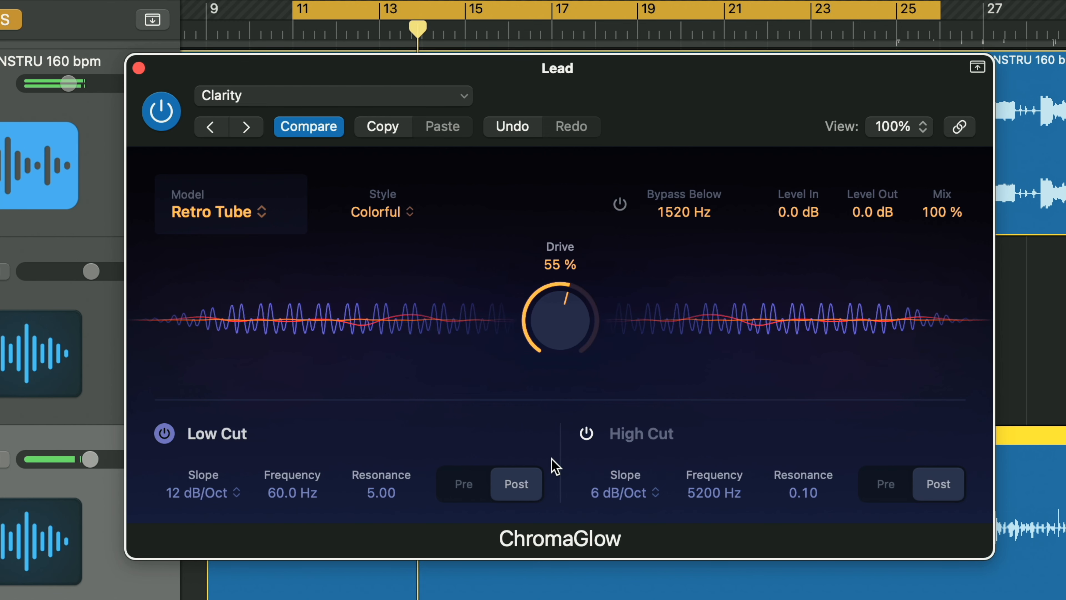
{"action": "left_click_drag", "start_coordinate": [542, 324], "coordinate": [533, 303]}
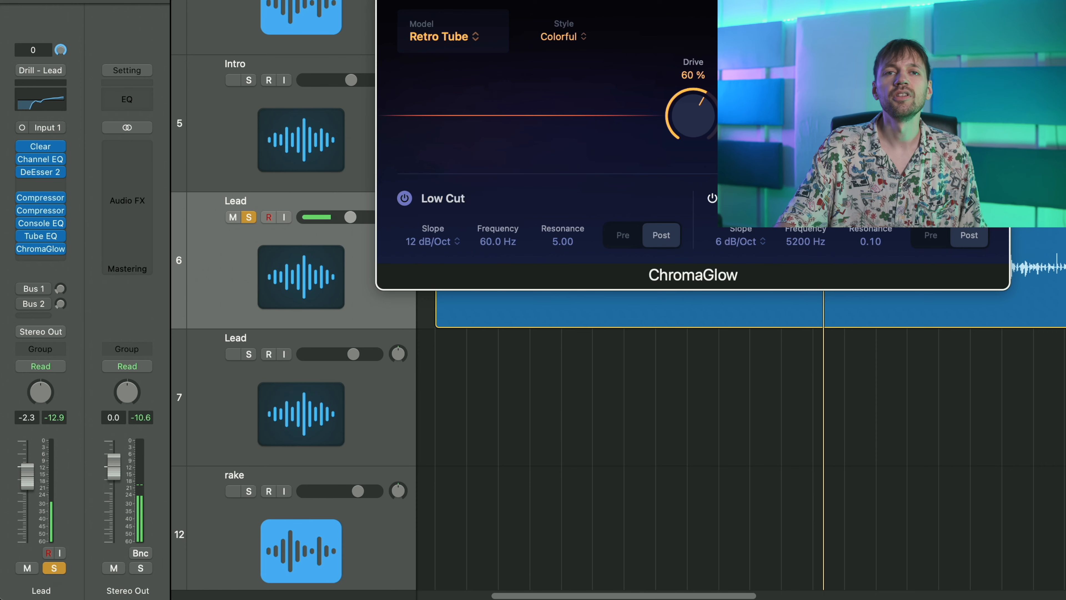
Select the Clarity vocal preset in ChromaGlow and close the plug-in.
{"action": "left_click", "coordinate": [504, 1]}
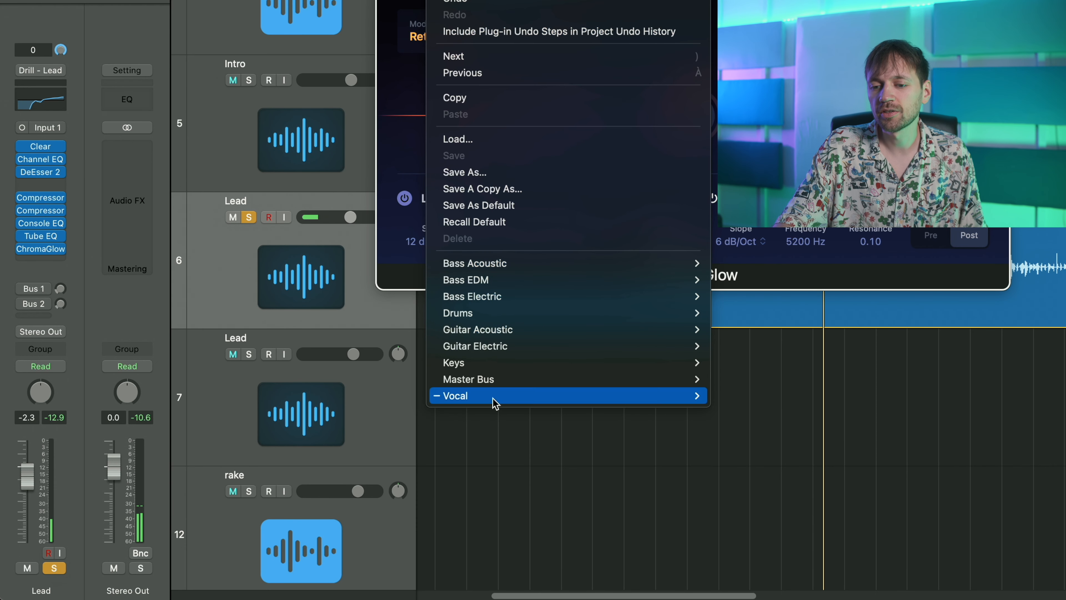
{"action": "mouse_move", "coordinate": [529, 398]}
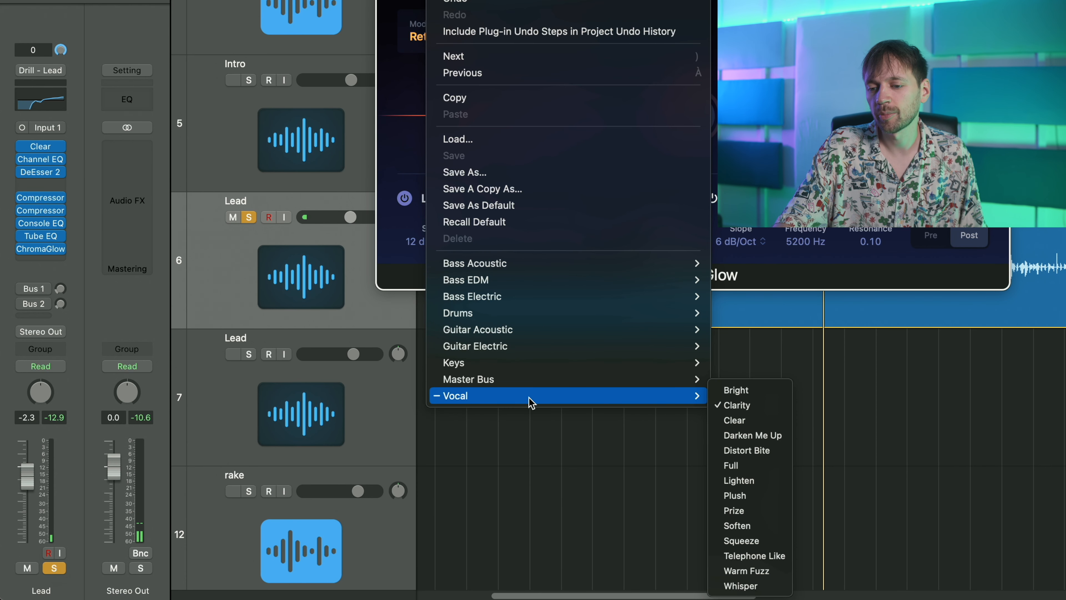
{"action": "left_click", "coordinate": [757, 405]}
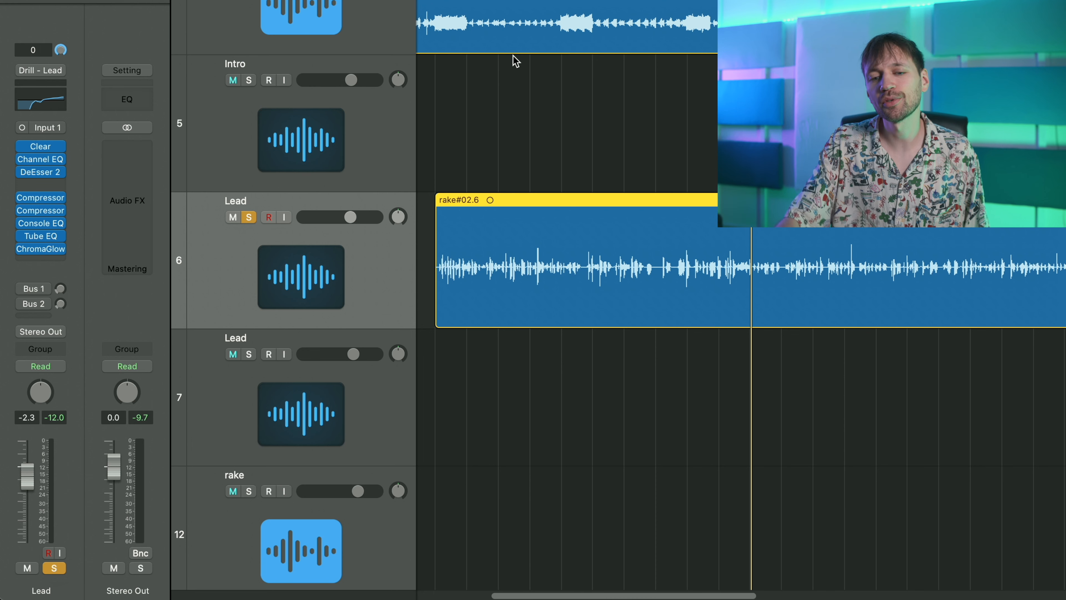
Examine the routing options and available buses of the Lead track's Bus 1 send.
{"action": "left_click", "coordinate": [37, 290]}
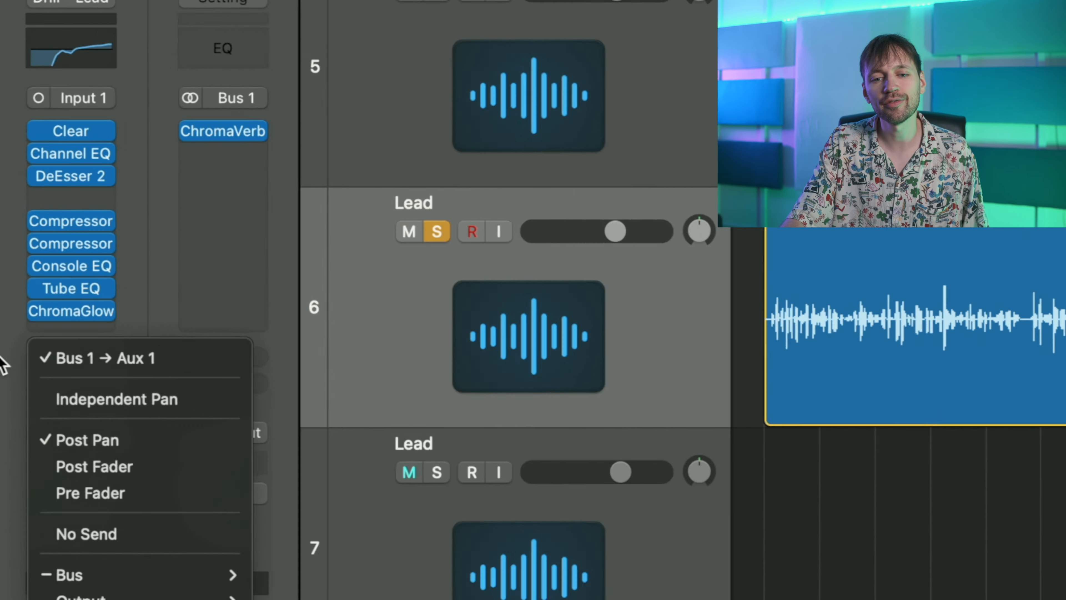
{"action": "left_click", "coordinate": [1, 290]}
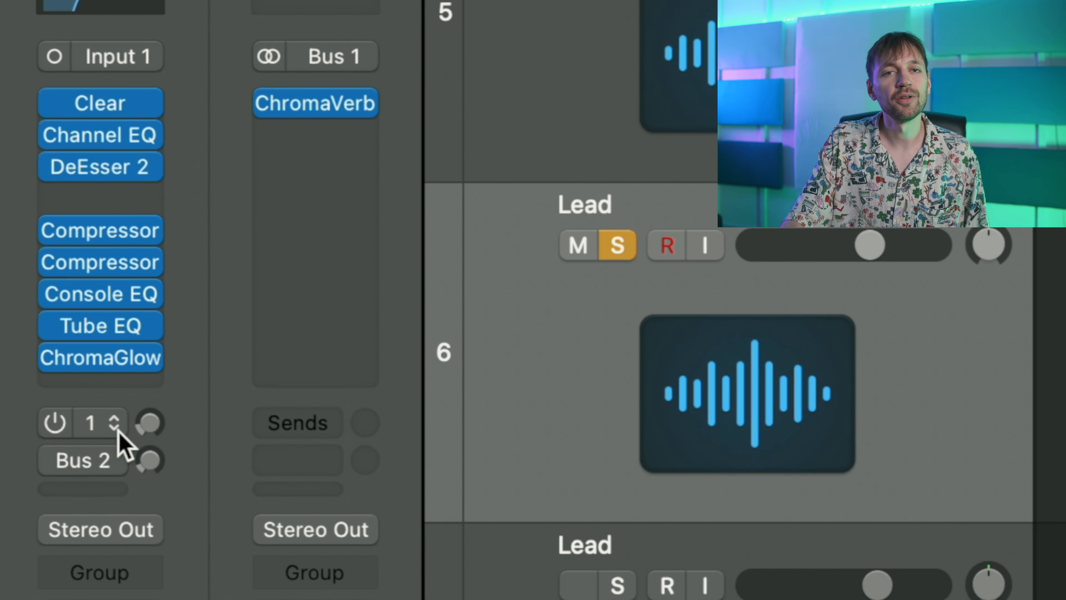
{"action": "left_click", "coordinate": [117, 430]}
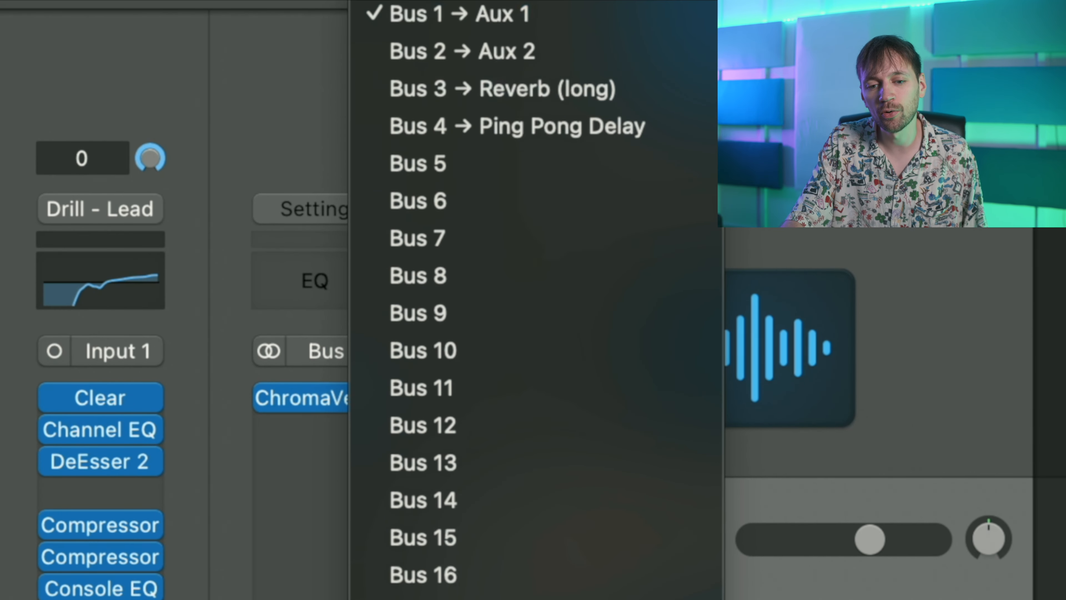
{"action": "key", "text": "Escape"}
{"action": "left_click", "coordinate": [43, 291]}
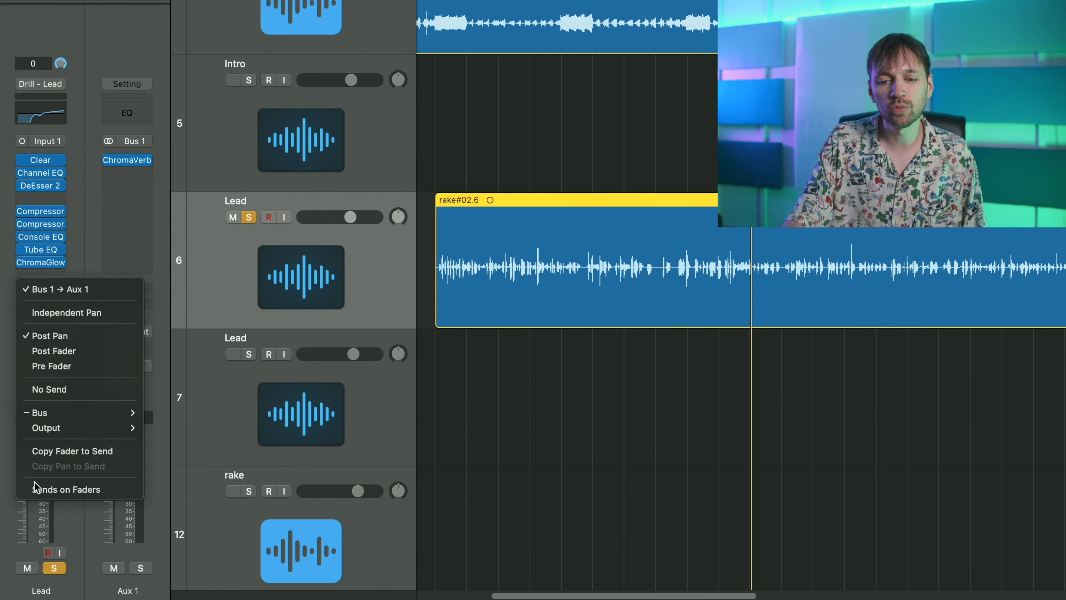
{"action": "mouse_move", "coordinate": [84, 412]}
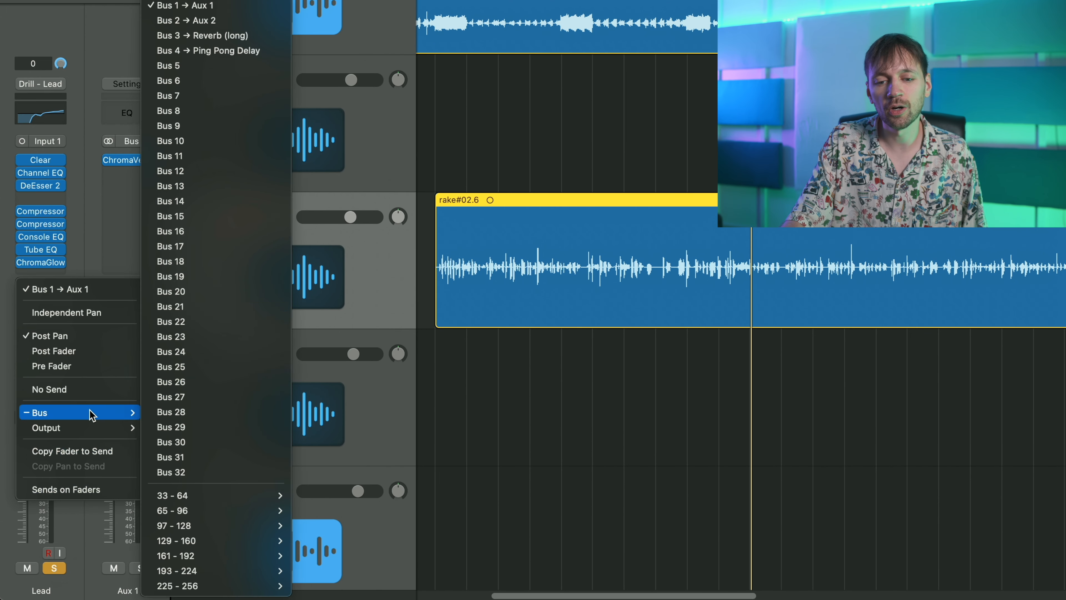
{"action": "left_click", "coordinate": [1, 364]}
Rename the Aux 1 channel fed by Bus 1 as Reverb Room.
{"action": "double_click", "coordinate": [130, 586]}
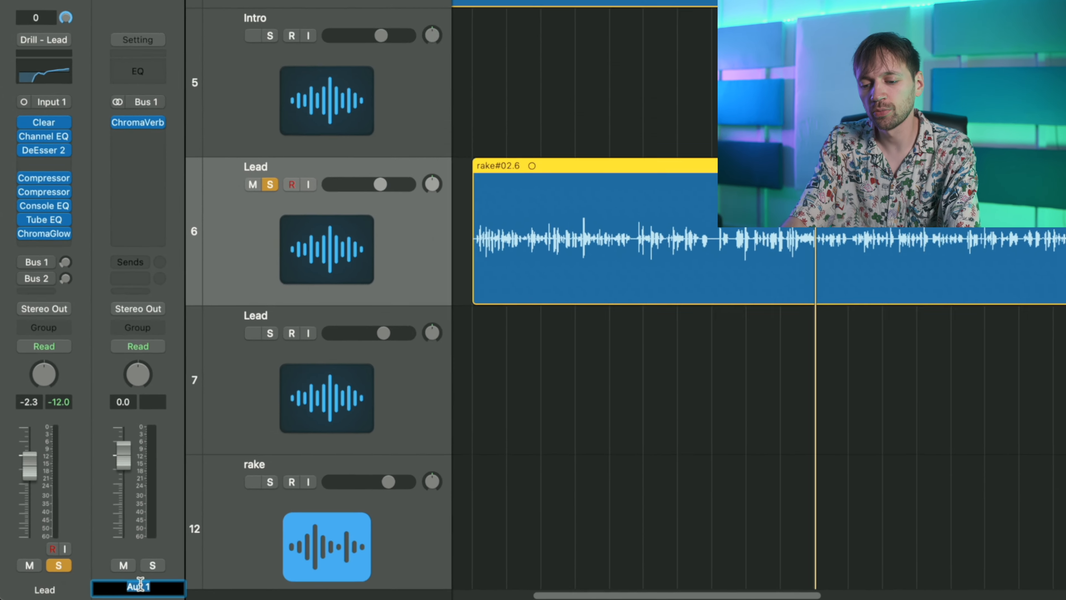
{"action": "type", "text": "Reverb Room"}
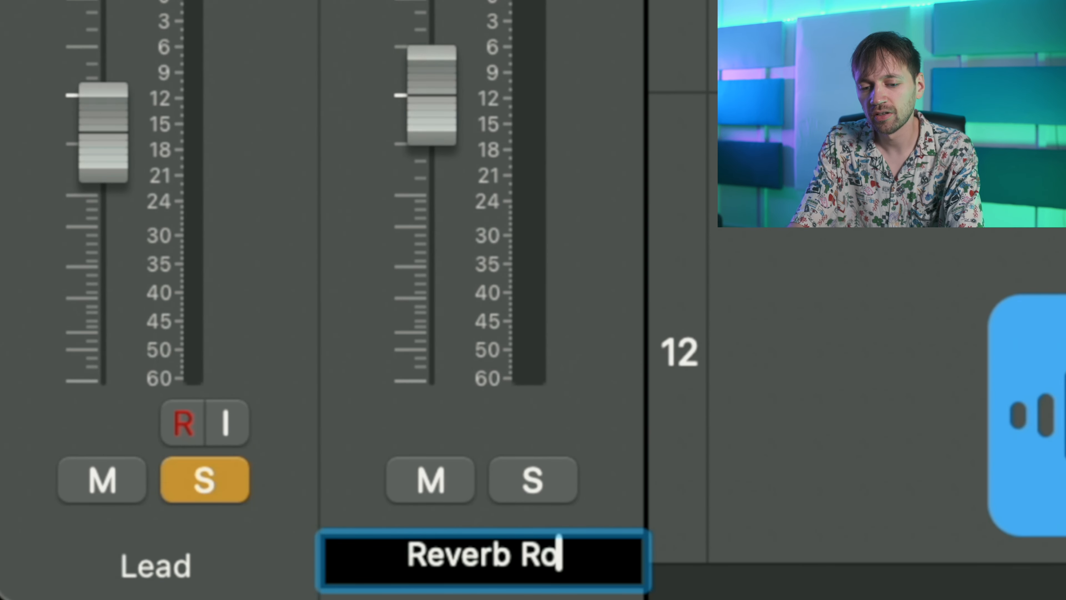
{"action": "key", "text": "Return"}
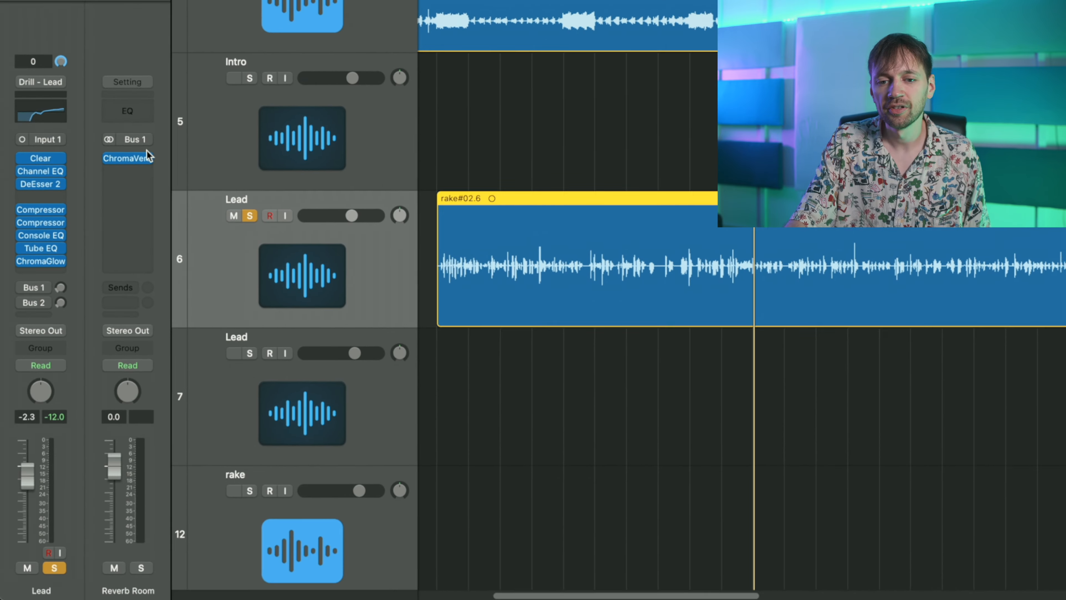
Load the stereo ChromaVerb from the reverb plug-ins on the Reverb Room channel.
{"action": "mouse_move", "coordinate": [164, 160]}
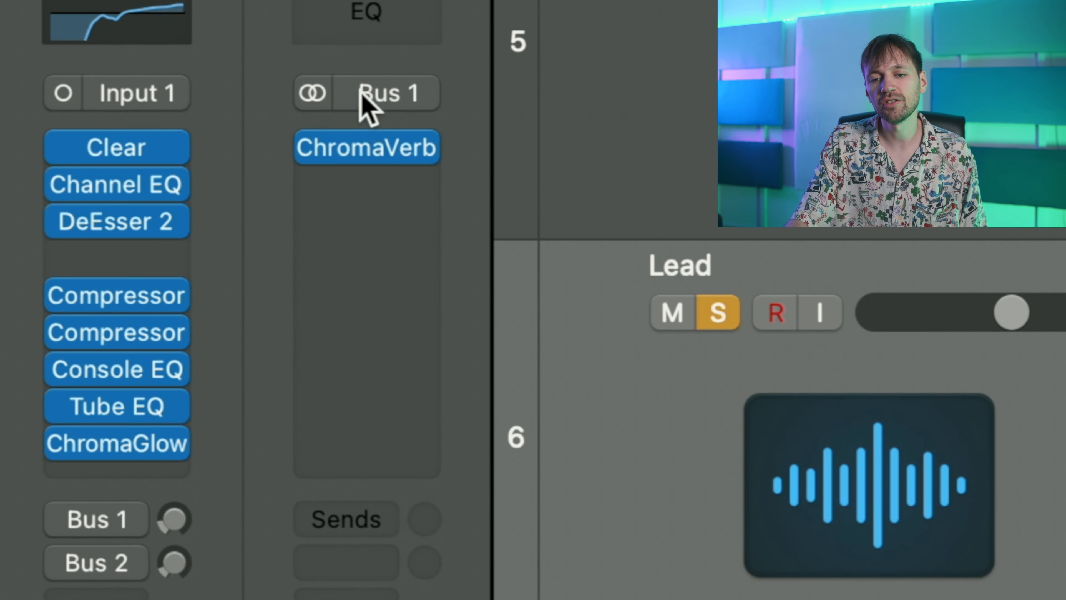
{"action": "left_click", "coordinate": [427, 141]}
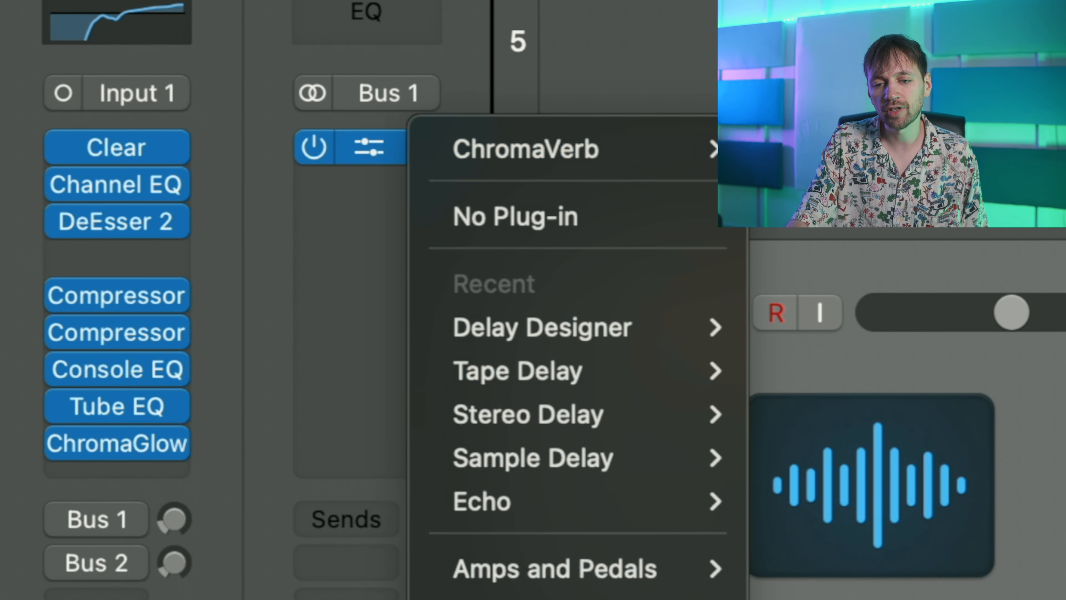
{"action": "left_click", "coordinate": [213, 203]}
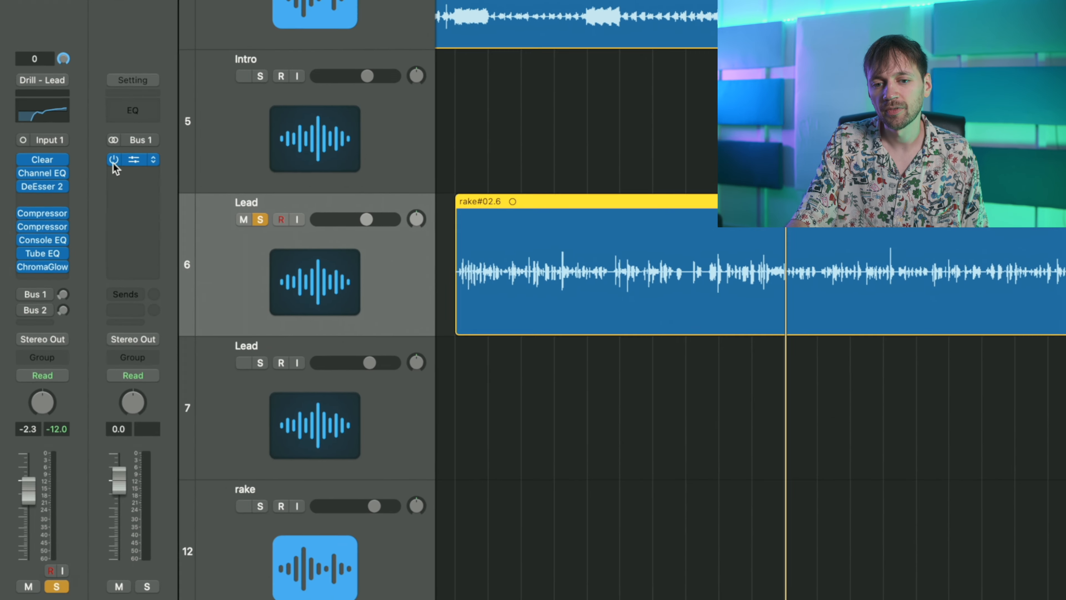
{"action": "left_click", "coordinate": [143, 159]}
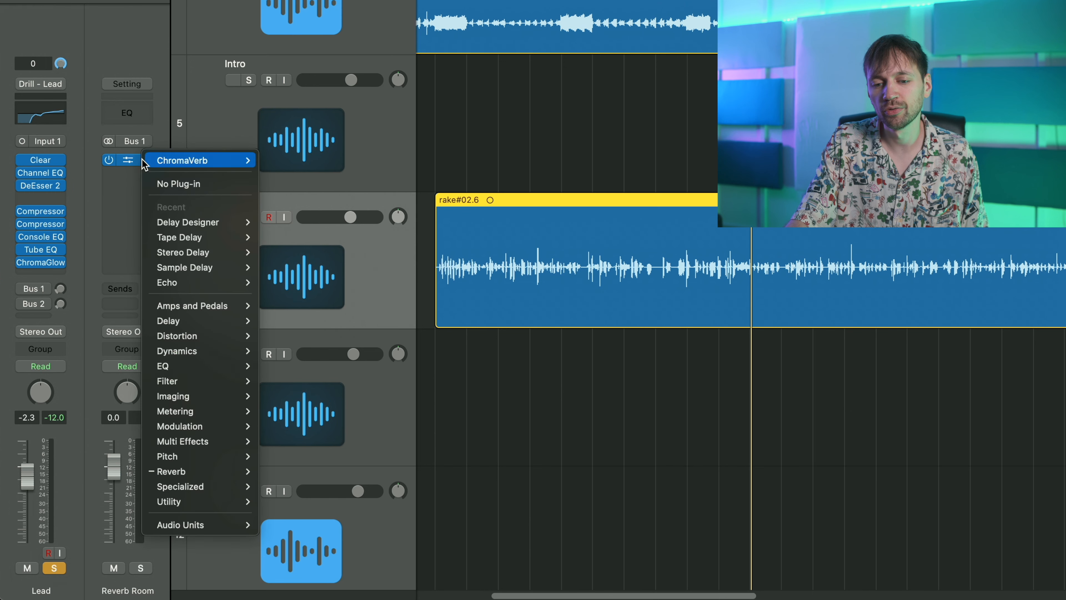
{"action": "mouse_move", "coordinate": [223, 486]}
{"action": "mouse_move", "coordinate": [353, 314]}
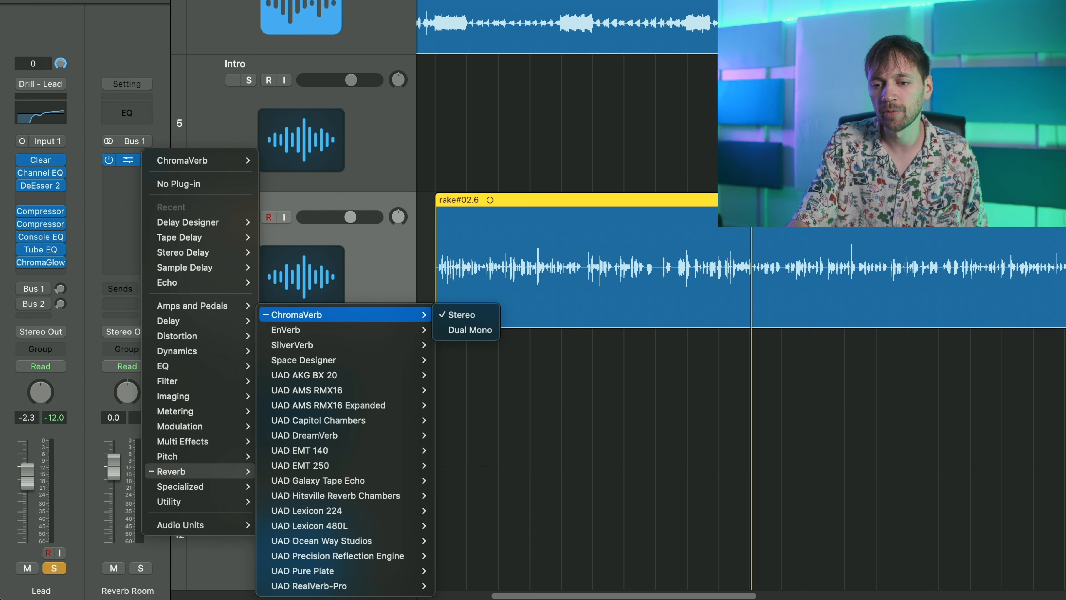
{"action": "left_click", "coordinate": [466, 314]}
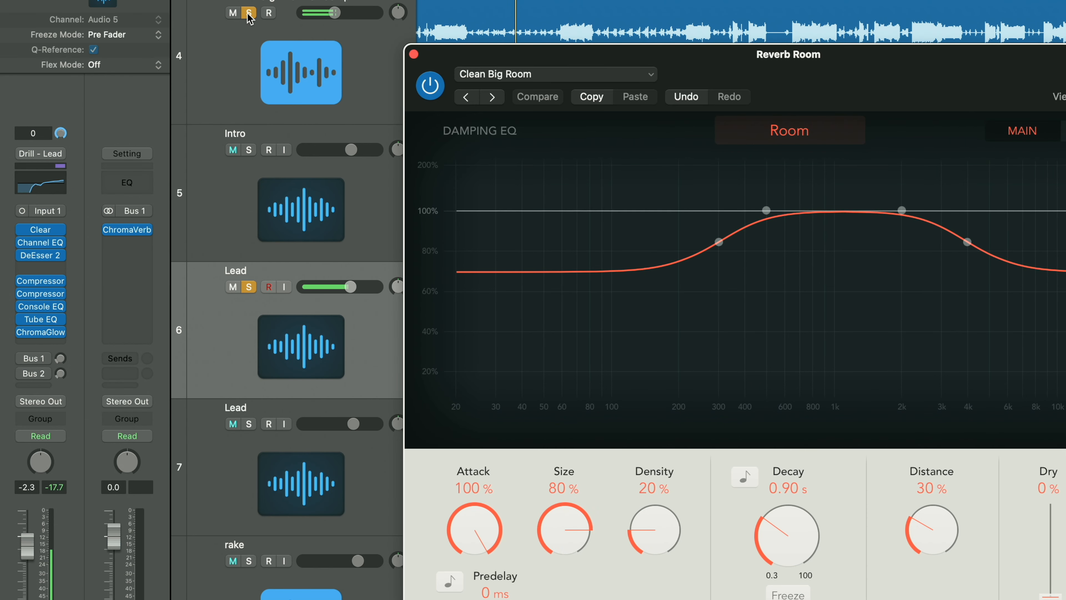
Unsolo the instrumental on track 4, then enable the Lead track's Bus 1 send and reset its level to default.
{"action": "left_click", "coordinate": [249, 13]}
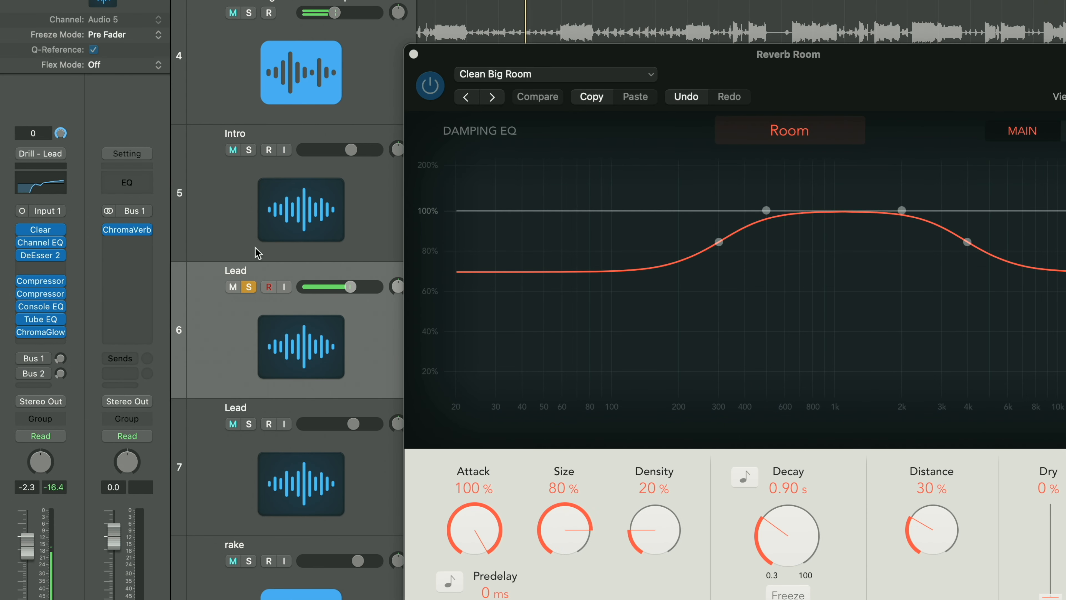
{"action": "left_click", "coordinate": [24, 357]}
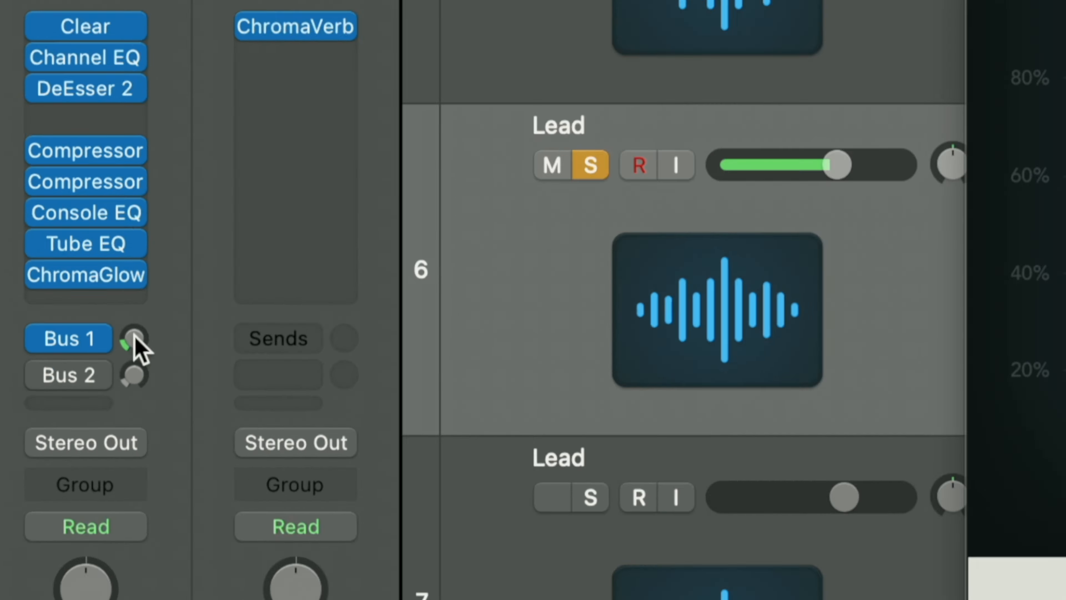
{"action": "left_click", "coordinate": [60, 357], "text": "alt"}
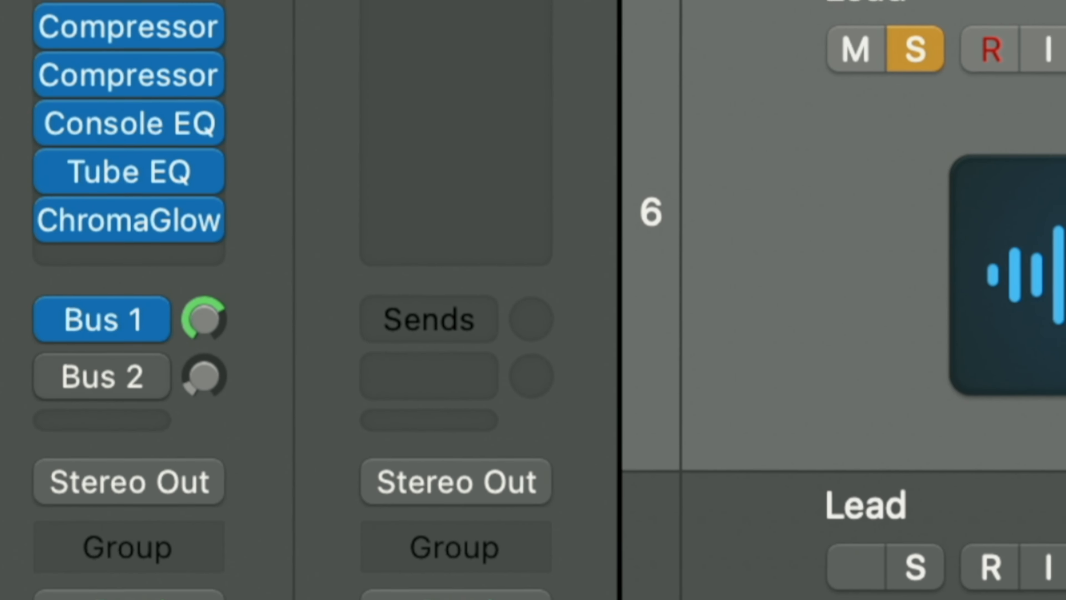
Look up the Rooms presets in ChromaVerb and lower the Lead track's Bus 1 send during playback.
{"action": "left_click", "coordinate": [517, 74]}
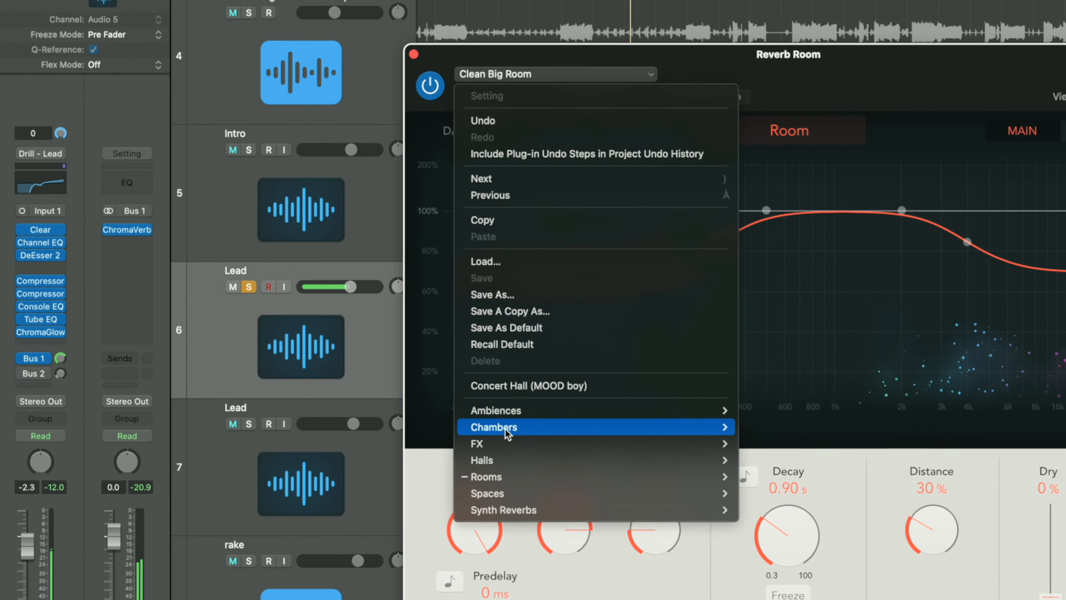
{"action": "mouse_move", "coordinate": [488, 470]}
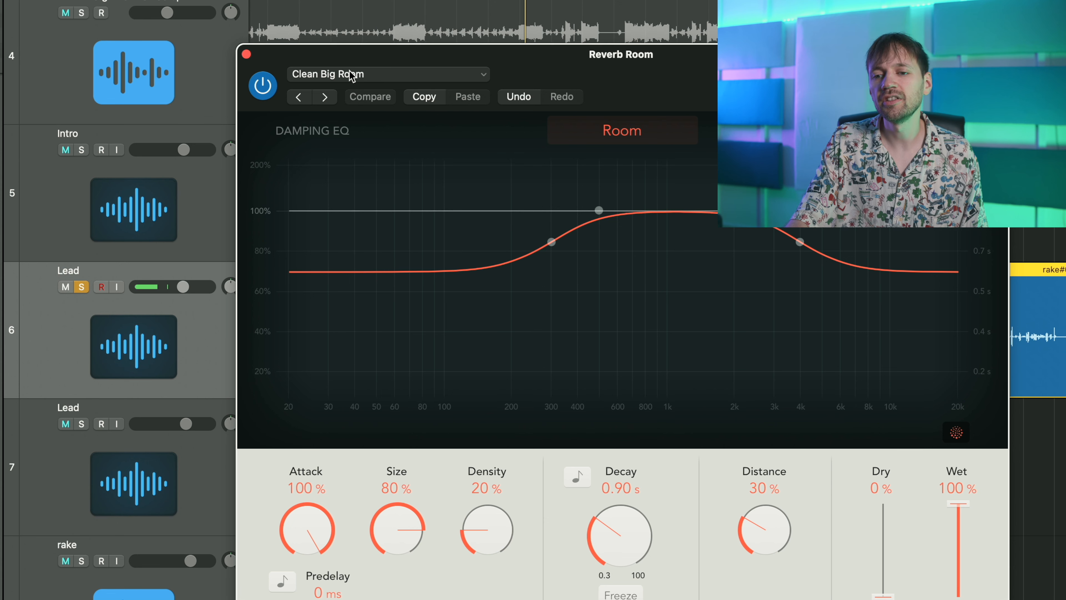
{"action": "left_click", "coordinate": [351, 76]}
{"action": "mouse_move", "coordinate": [328, 478]}
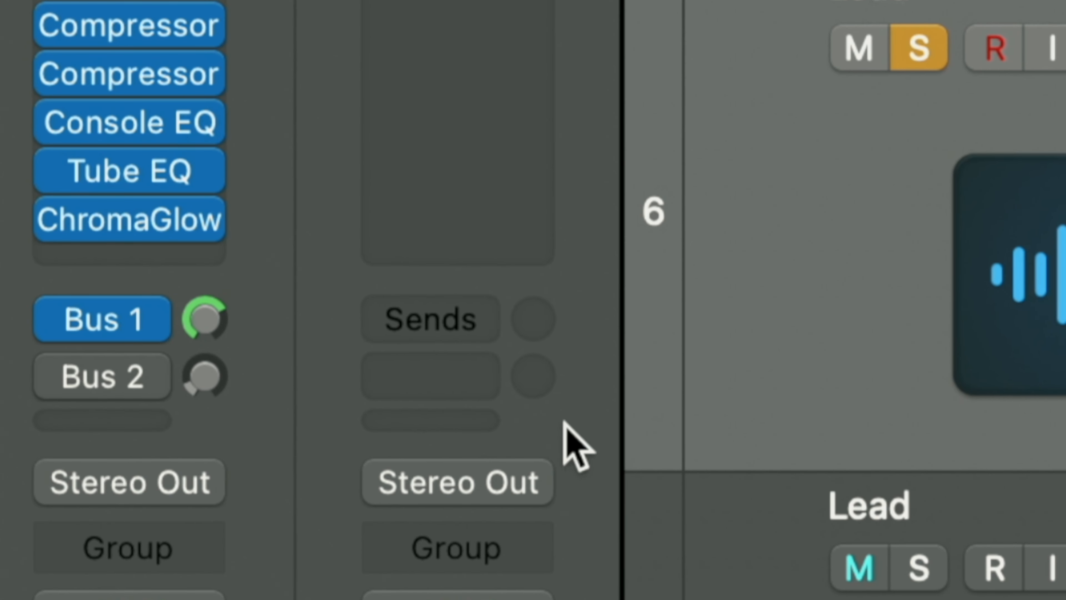
{"action": "left_click_drag", "start_coordinate": [195, 294], "coordinate": [199, 599]}
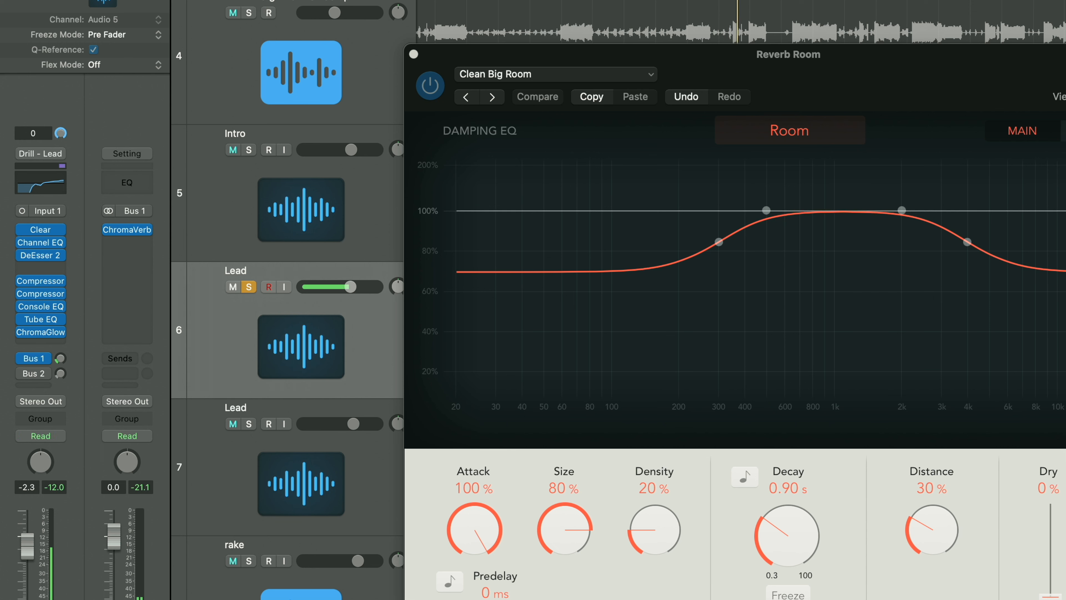
Check the bus routing of the Lead track's second send and enable it on Bus 2.
{"action": "left_click", "coordinate": [36, 376]}
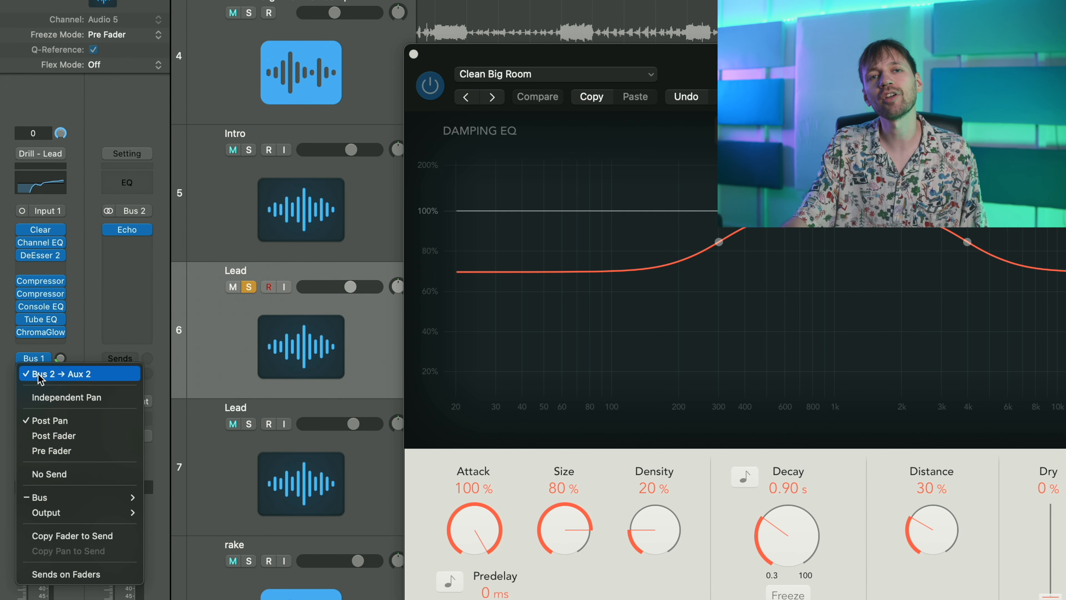
{"action": "left_click", "coordinate": [1, 372]}
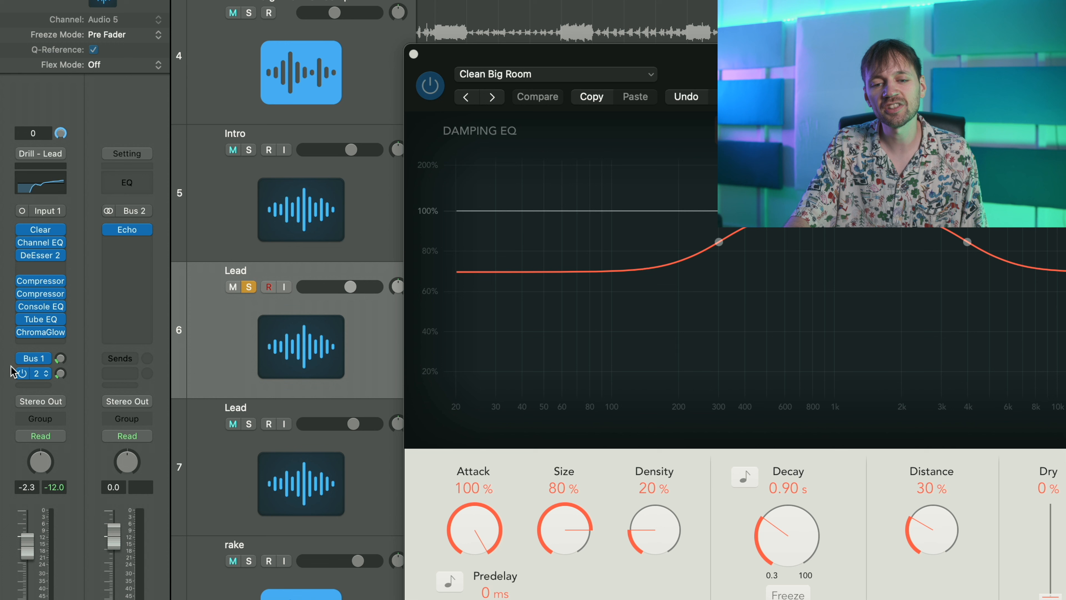
{"action": "left_click", "coordinate": [49, 375]}
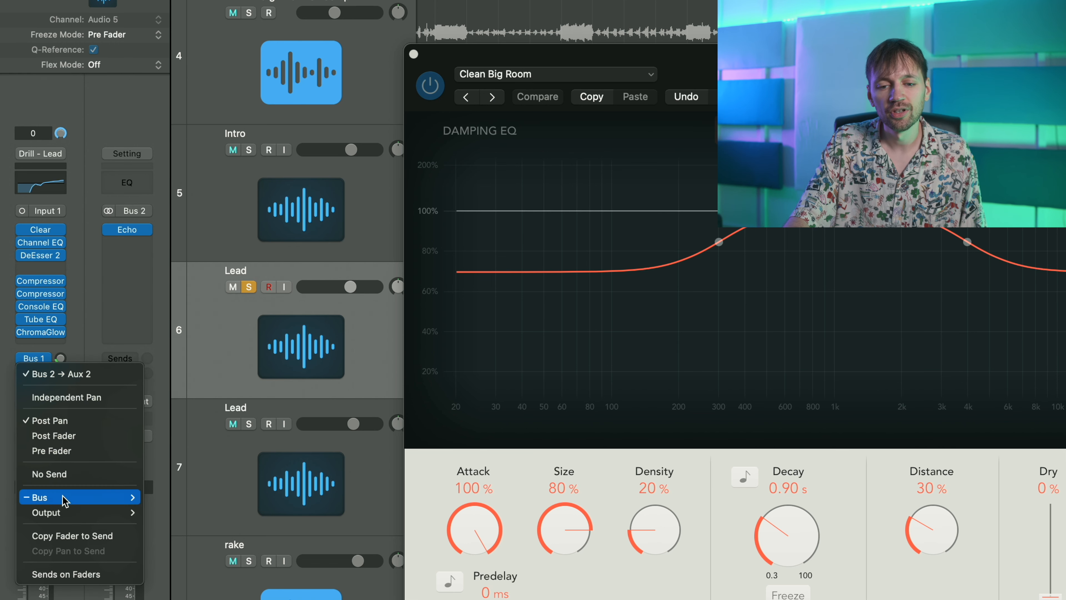
{"action": "mouse_move", "coordinate": [80, 497]}
{"action": "left_click", "coordinate": [212, 89]}
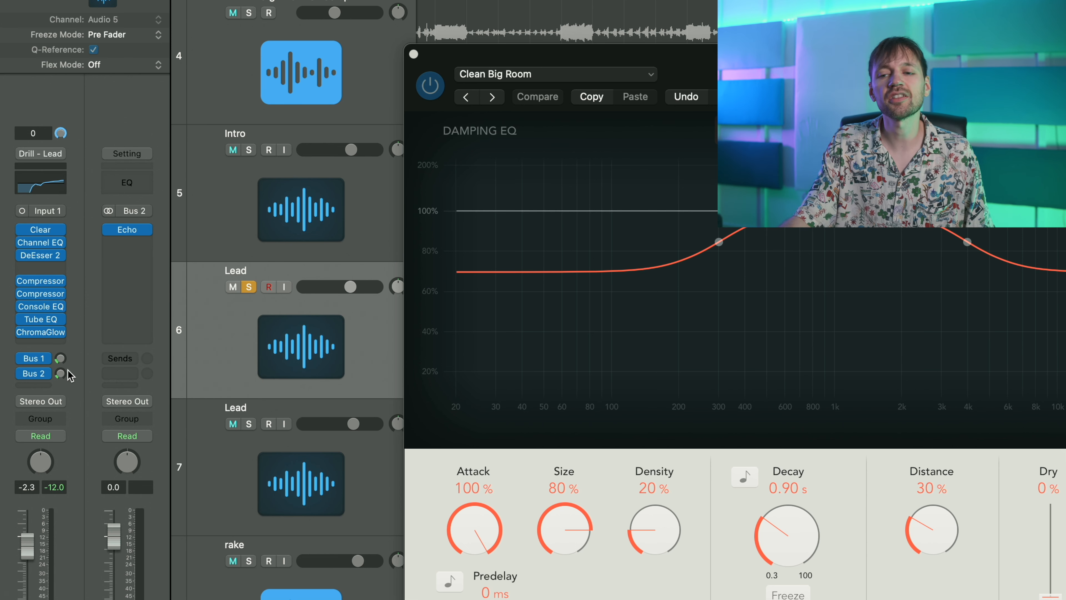
Open the Bus 2 channel's Echo in place of ChromaVerb and look up where it sits among the delay plug-ins.
{"action": "left_click", "coordinate": [130, 230]}
{"action": "left_click", "coordinate": [413, 54]}
{"action": "left_click", "coordinate": [414, 54]}
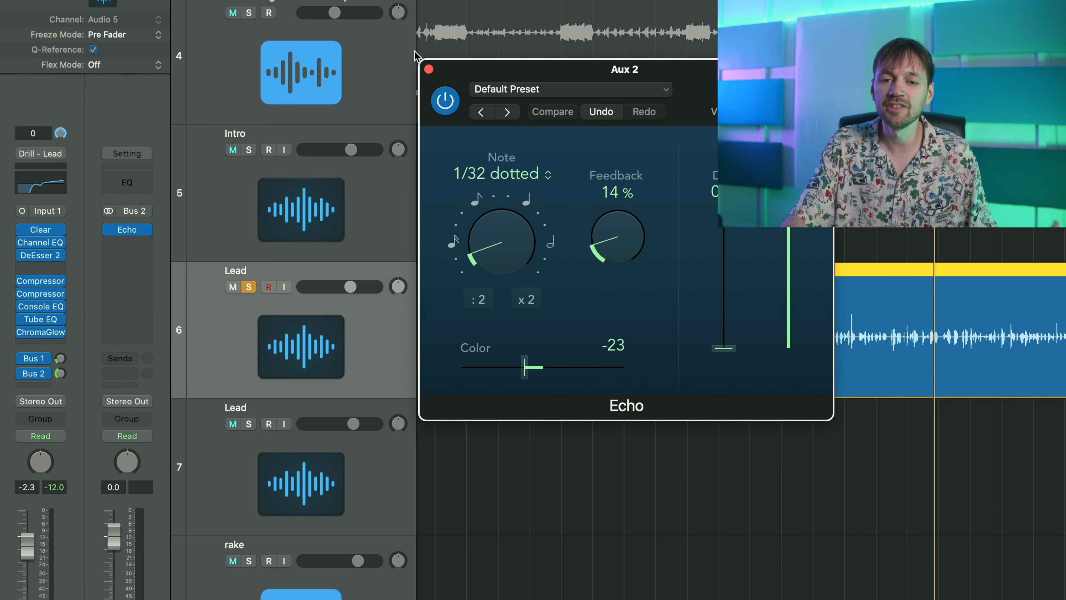
{"action": "left_click", "coordinate": [145, 231]}
{"action": "mouse_move", "coordinate": [227, 393]}
{"action": "mouse_move", "coordinate": [296, 372]}
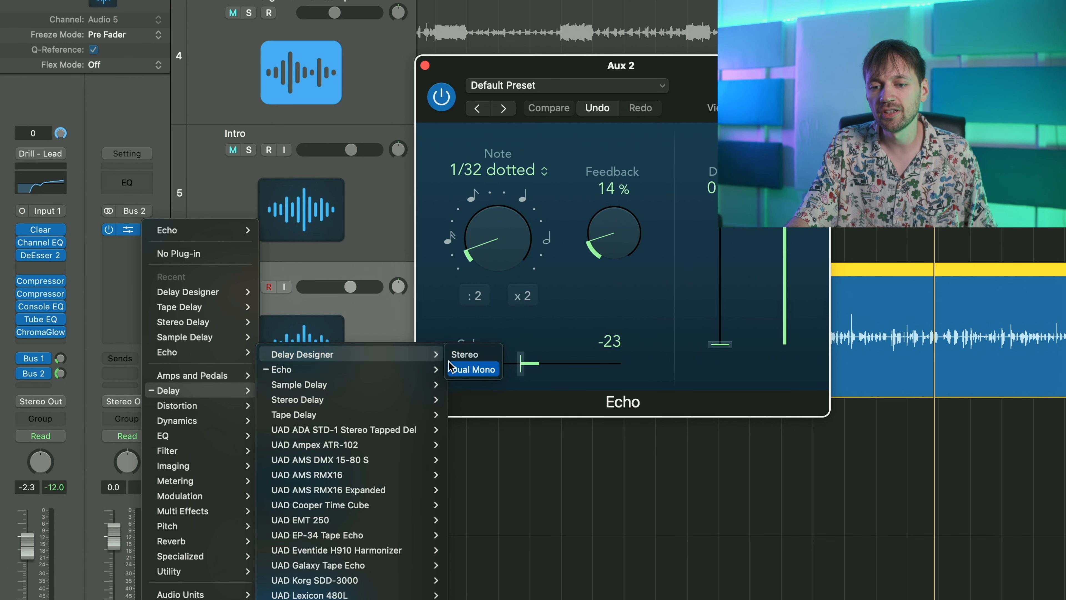
{"action": "left_click", "coordinate": [525, 77]}
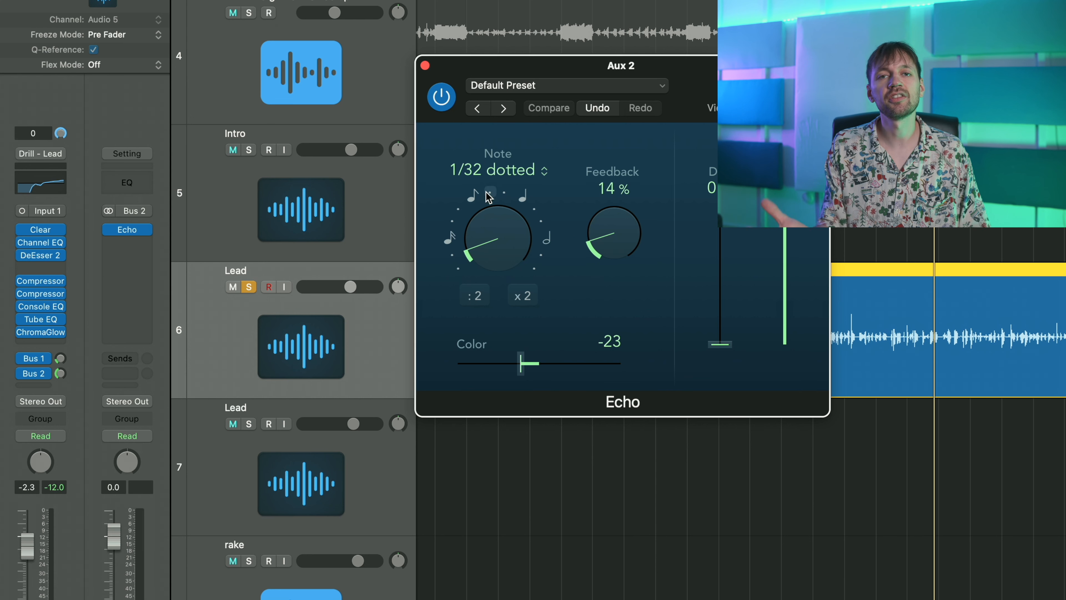
Audition the Echo at a 1/8 note during playback and return it to 1/32 dotted.
{"action": "key", "text": "space"}
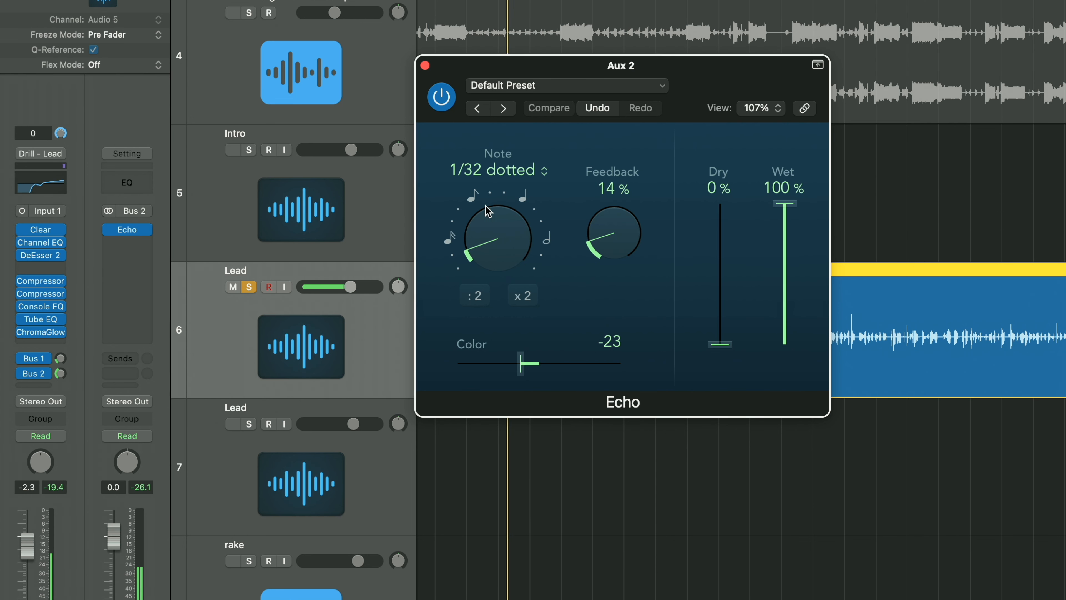
{"action": "left_click_drag", "start_coordinate": [523, 242], "coordinate": [489, 178]}
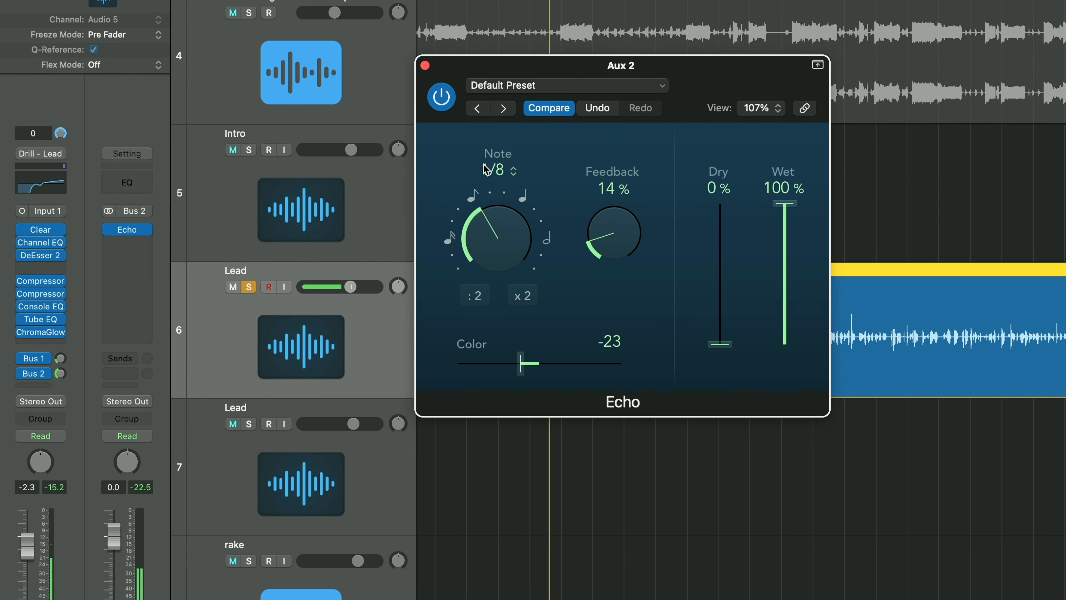
{"action": "left_click_drag", "start_coordinate": [512, 224], "coordinate": [507, 266]}
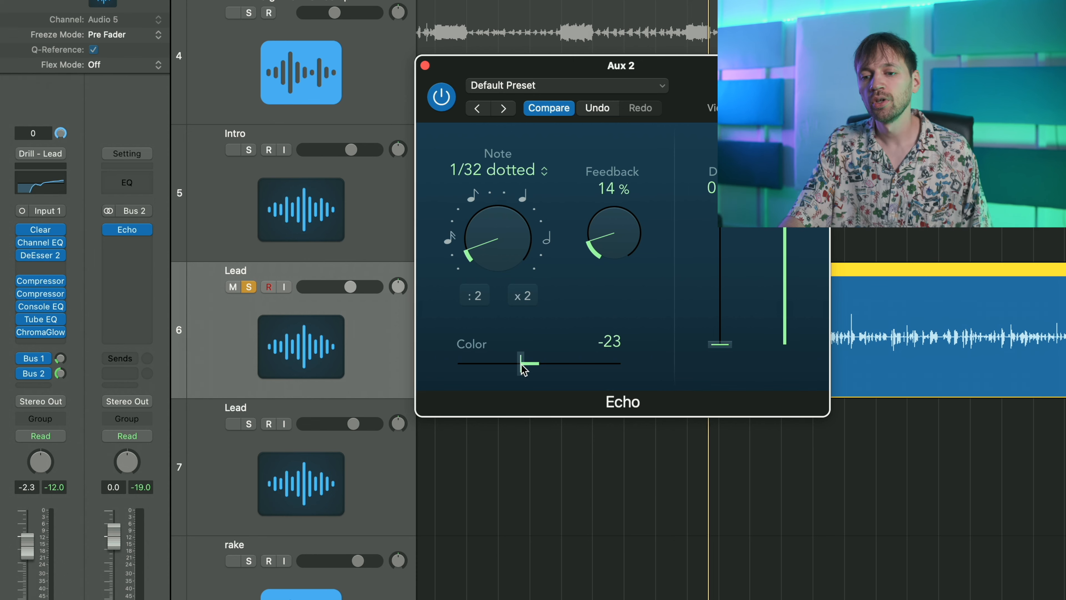
Sweep the Echo's color during playback, settling it at -20, and lower the feedback to 7%.
{"action": "left_click_drag", "start_coordinate": [521, 365], "coordinate": [593, 364]}
{"action": "left_click_drag", "start_coordinate": [530, 496], "coordinate": [374, 505]}
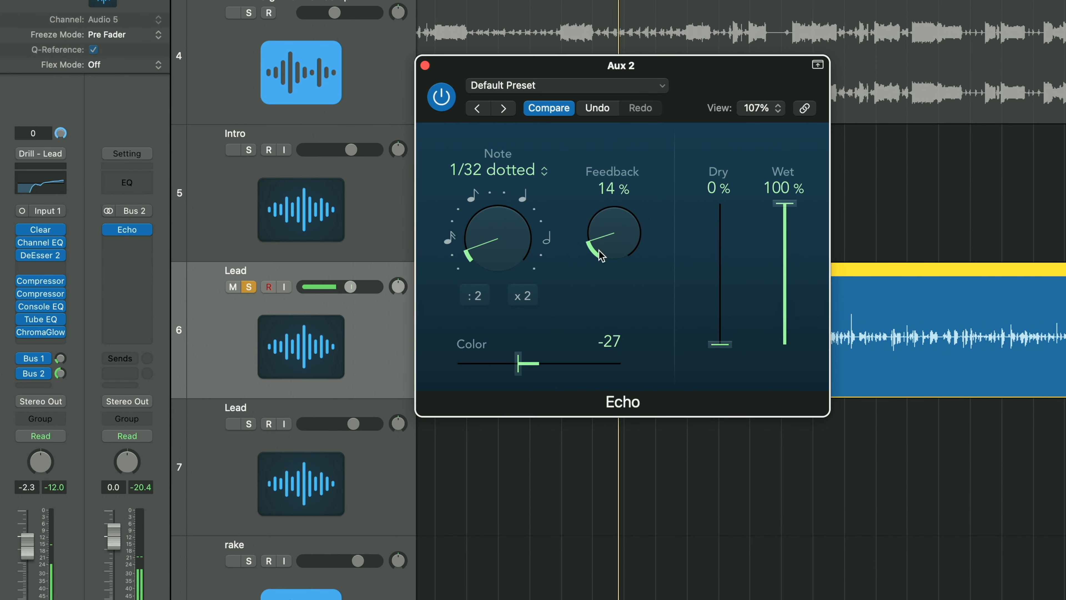
{"action": "left_click_drag", "start_coordinate": [602, 254], "coordinate": [608, 260]}
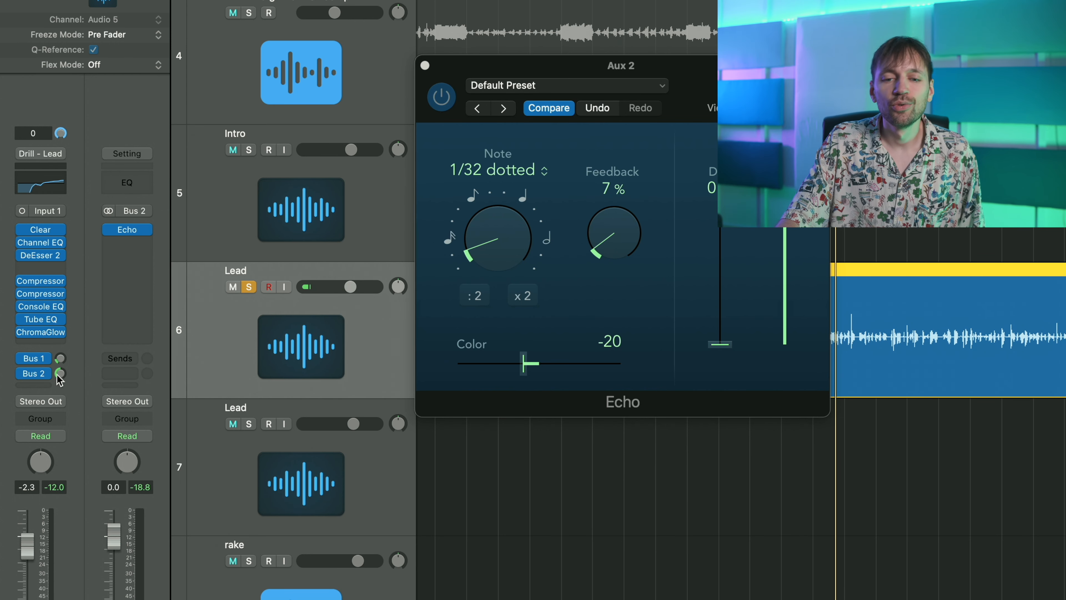
Lower the Lead track's Bus 2 send to about -13 dB and switch both of its bus sends on together.
{"action": "left_click_drag", "start_coordinate": [60, 374], "coordinate": [55, 385]}
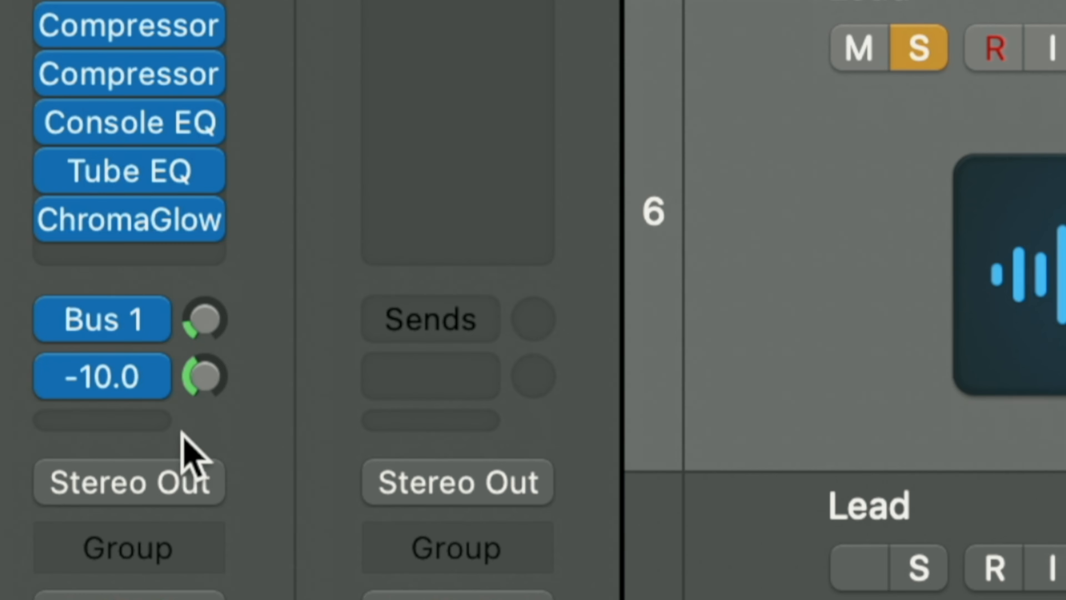
{"action": "left_click_drag", "start_coordinate": [183, 439], "coordinate": [184, 471]}
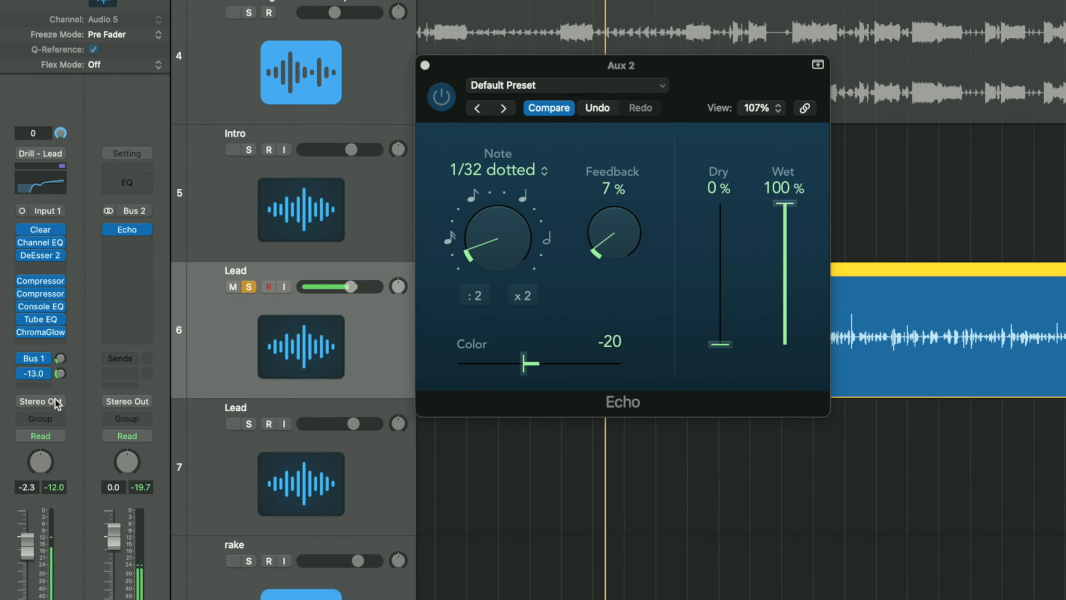
{"action": "left_click_drag", "start_coordinate": [58, 404], "coordinate": [58, 404]}
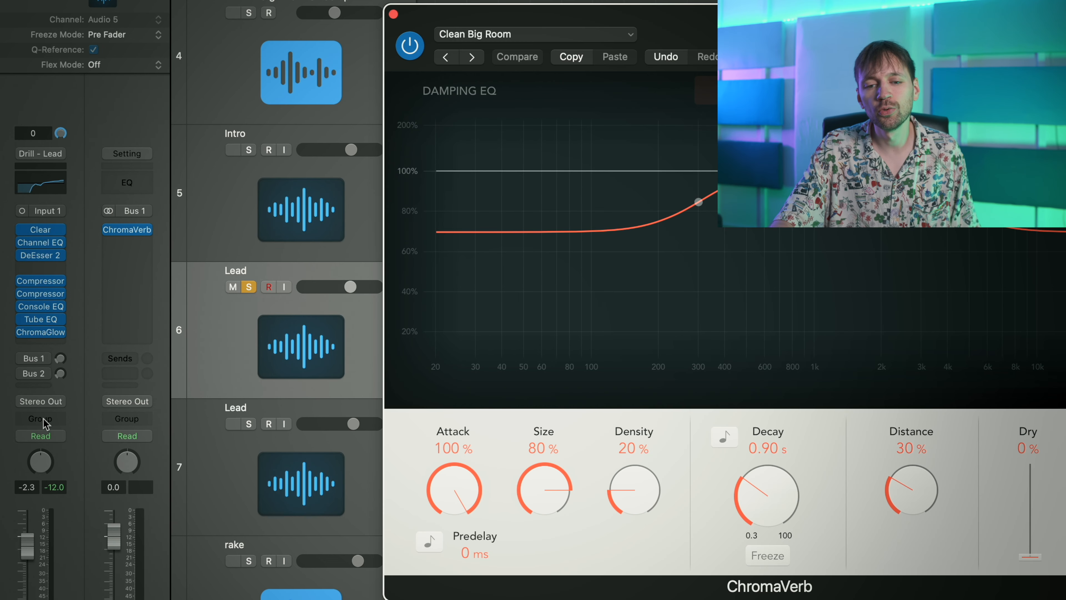
{"action": "left_click_drag", "start_coordinate": [22, 360], "coordinate": [22, 375]}
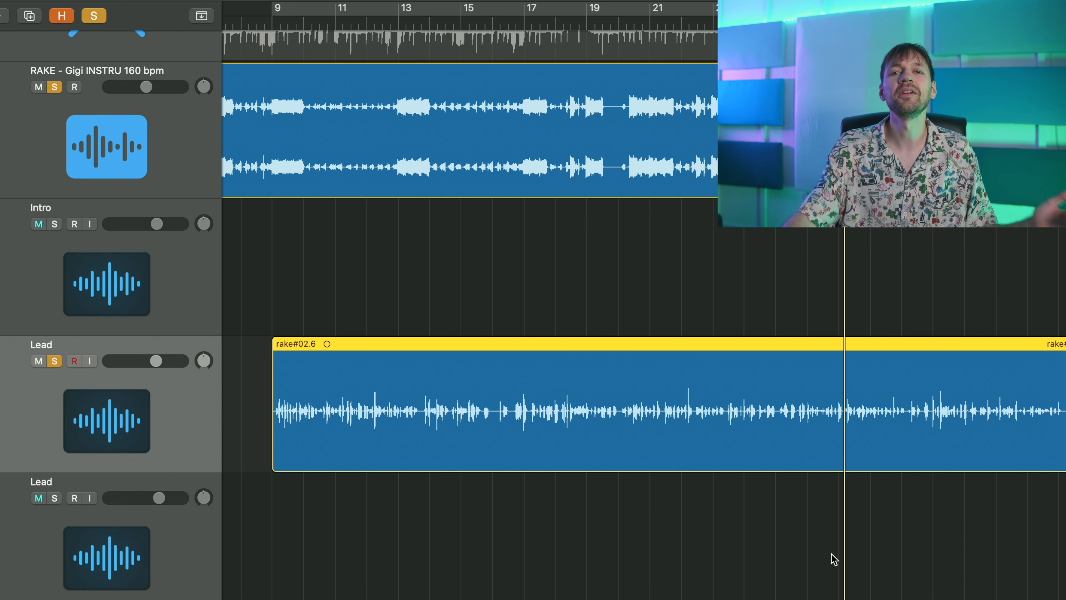
Return the playhead to the start of the project and solo the Intro track.
{"action": "key", "text": "Return"}
{"action": "scroll", "coordinate": [833, 559], "scroll_direction": "down", "scroll_amount": 2}
{"action": "scroll", "coordinate": [833, 559], "scroll_direction": "down", "scroll_amount": 5}
{"action": "left_click", "coordinate": [59, 289]}
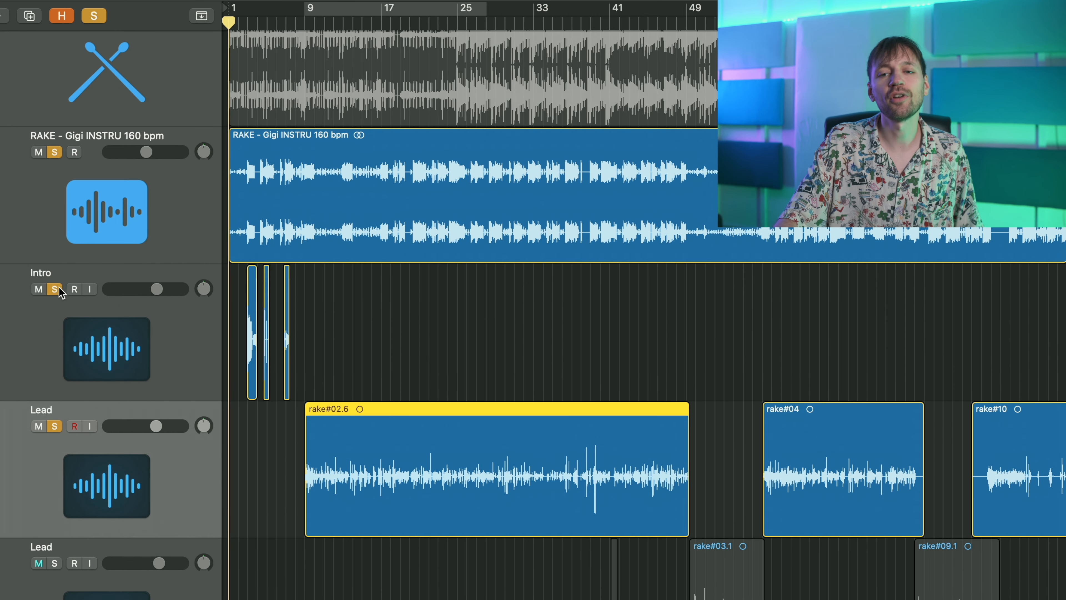
Unsolo the RAKE instrumental, then move the MENACE SANTANA type beat track directly above the Intro track and solo it.
{"action": "left_click", "coordinate": [57, 153]}
{"action": "left_click_drag", "start_coordinate": [73, 62], "coordinate": [60, 257]}
{"action": "left_click", "coordinate": [55, 192]}
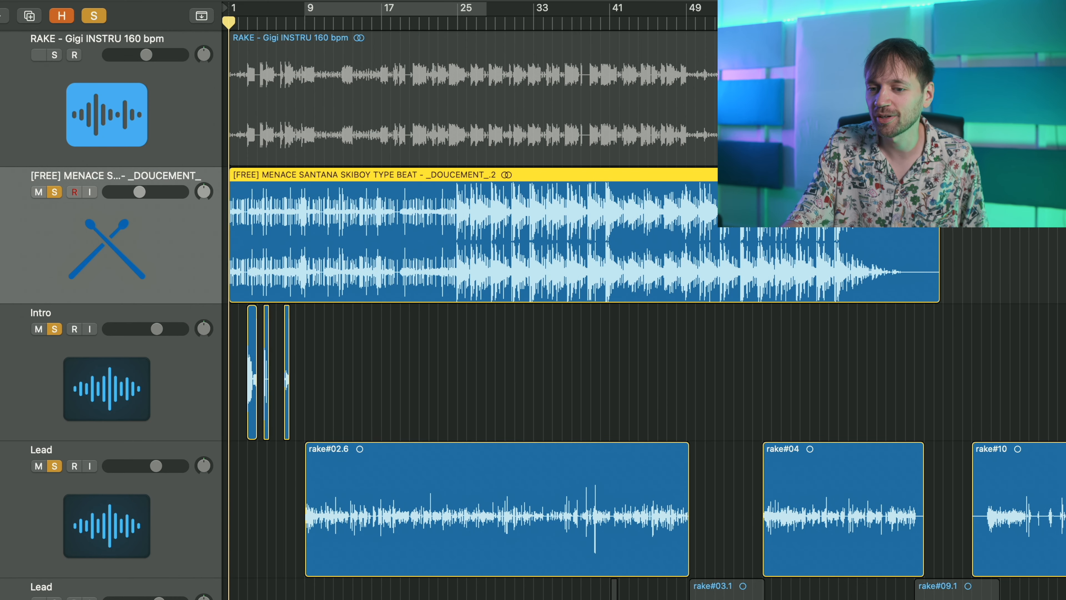